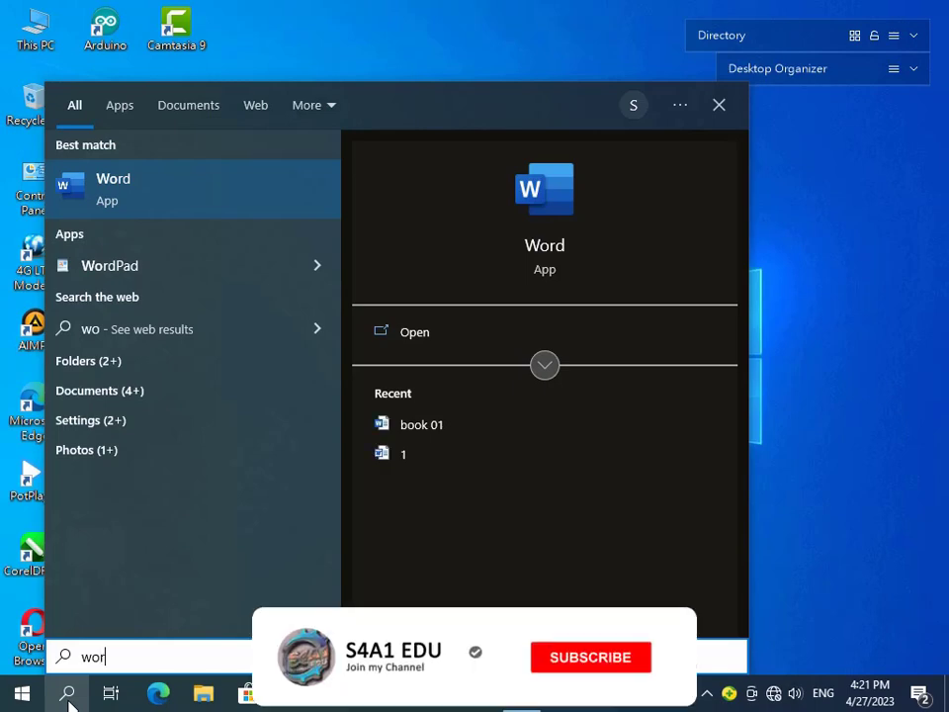
Find Word in the Start search, launch it, and create a new blank document (Document1)
text(d)
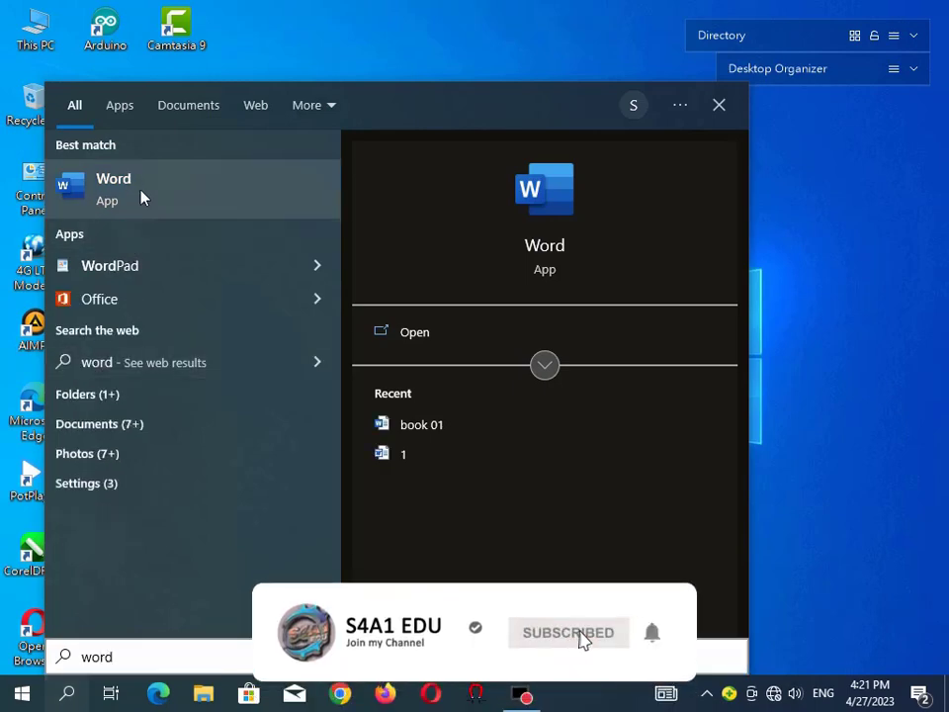
click(143, 193)
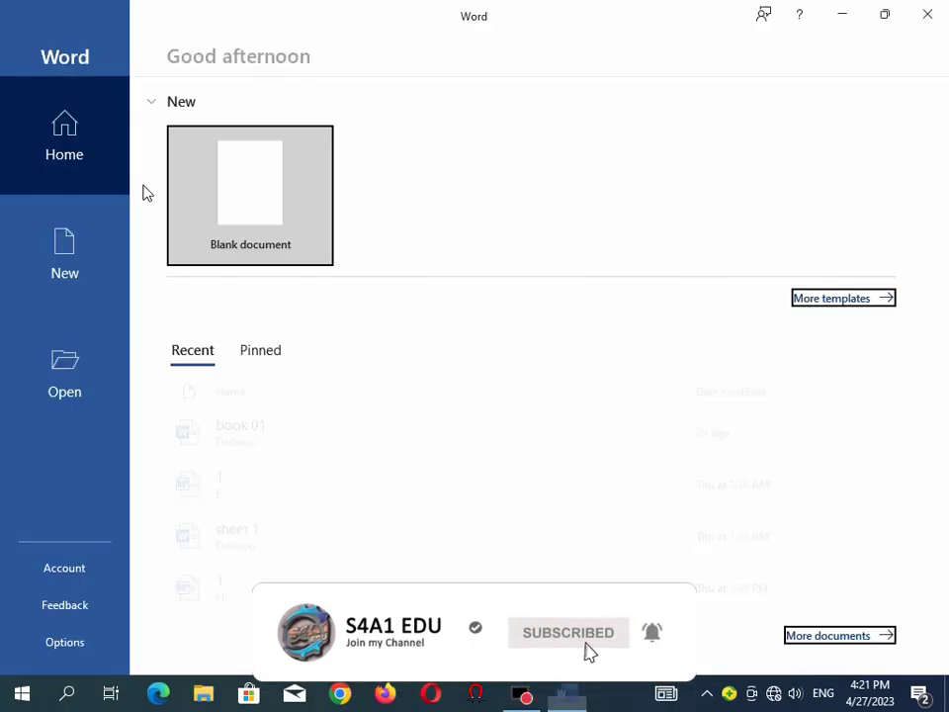
click(71, 290)
click(270, 203)
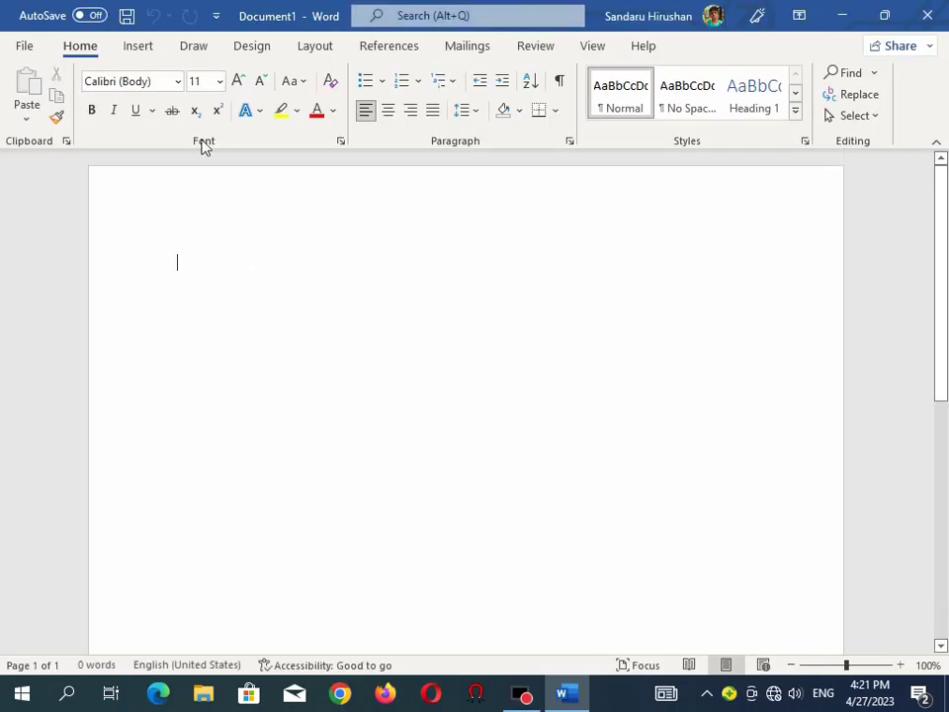
Insert IMG-20210420-WA0092 from F:\PICTURES\photos using Insert > Pictures > This Device
click(137, 47)
click(135, 87)
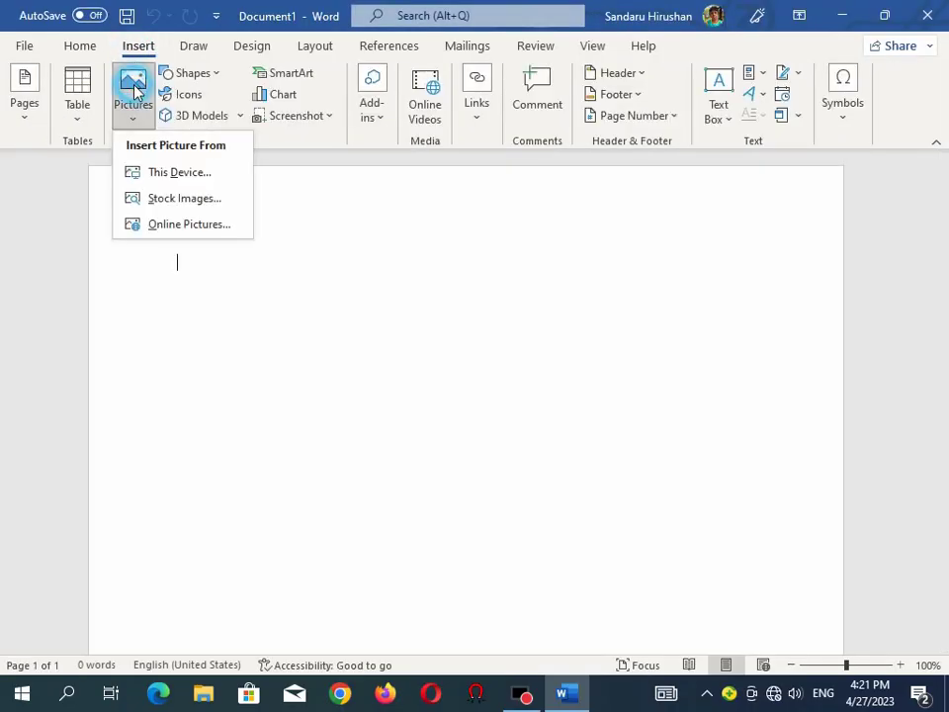
click(169, 181)
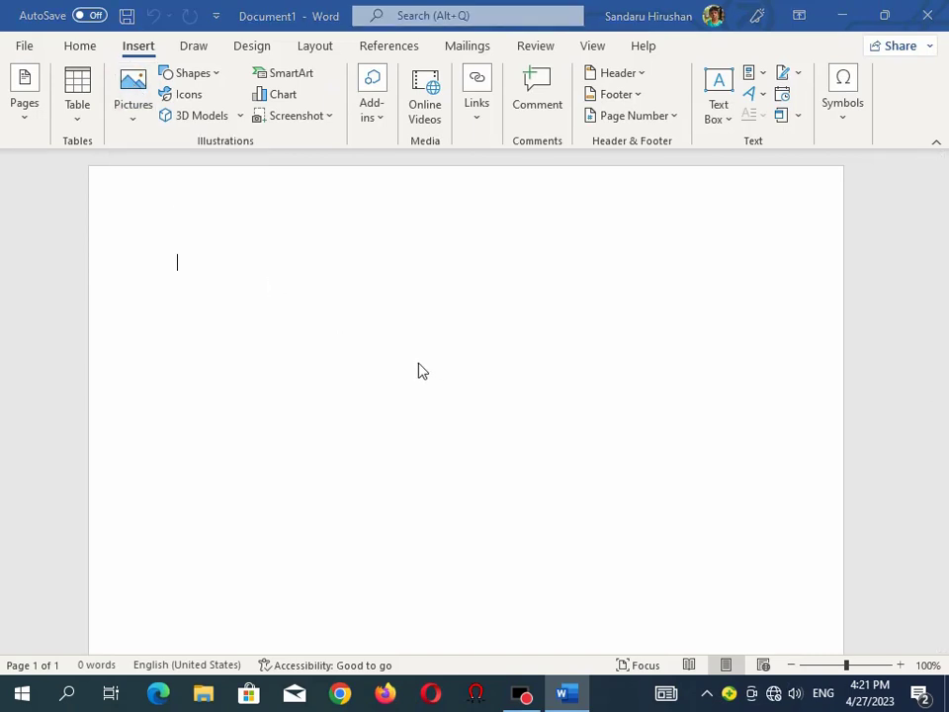
click(254, 524)
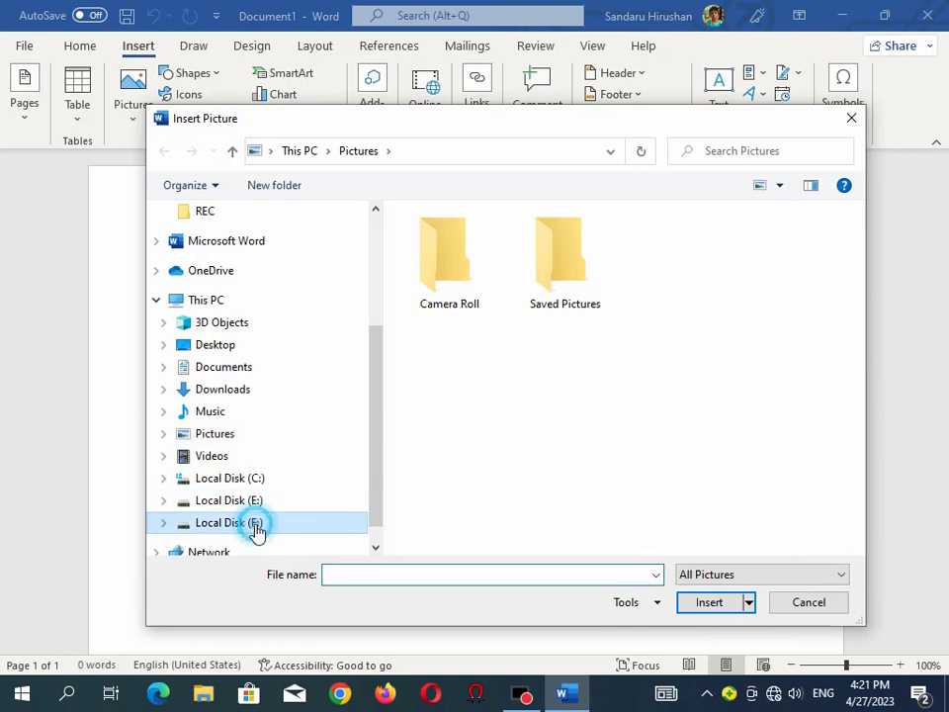
double_click(465, 242)
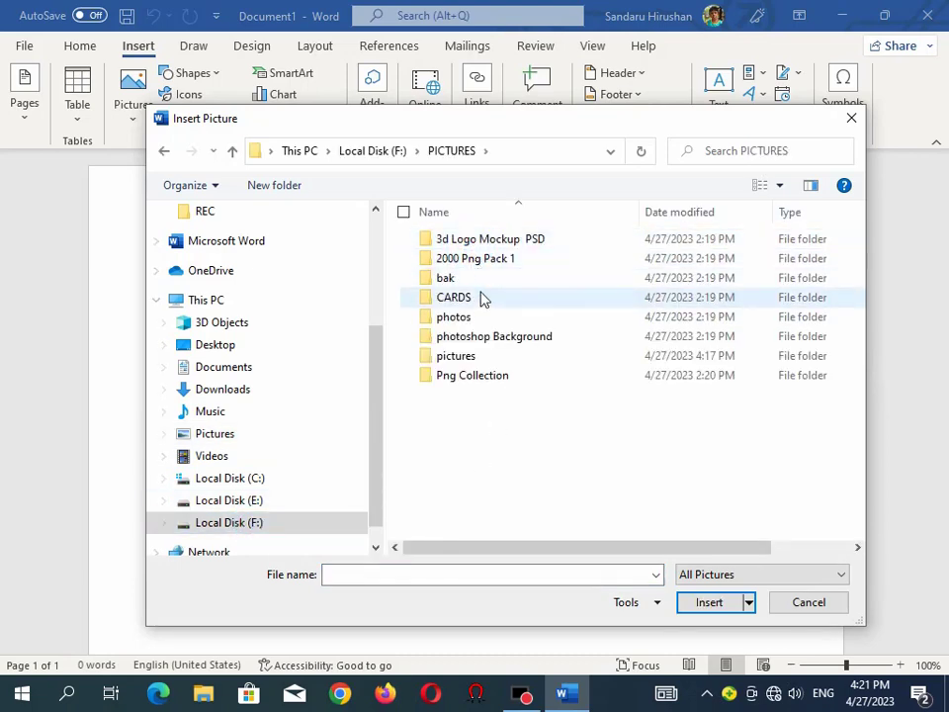
double_click(470, 315)
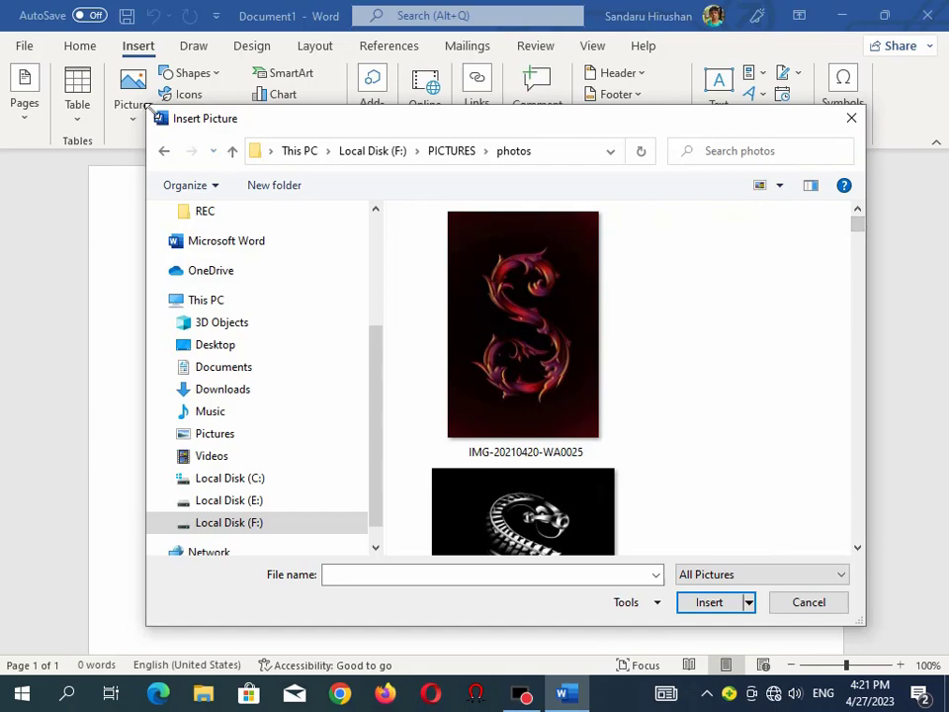
drag(146, 108, 44, 72)
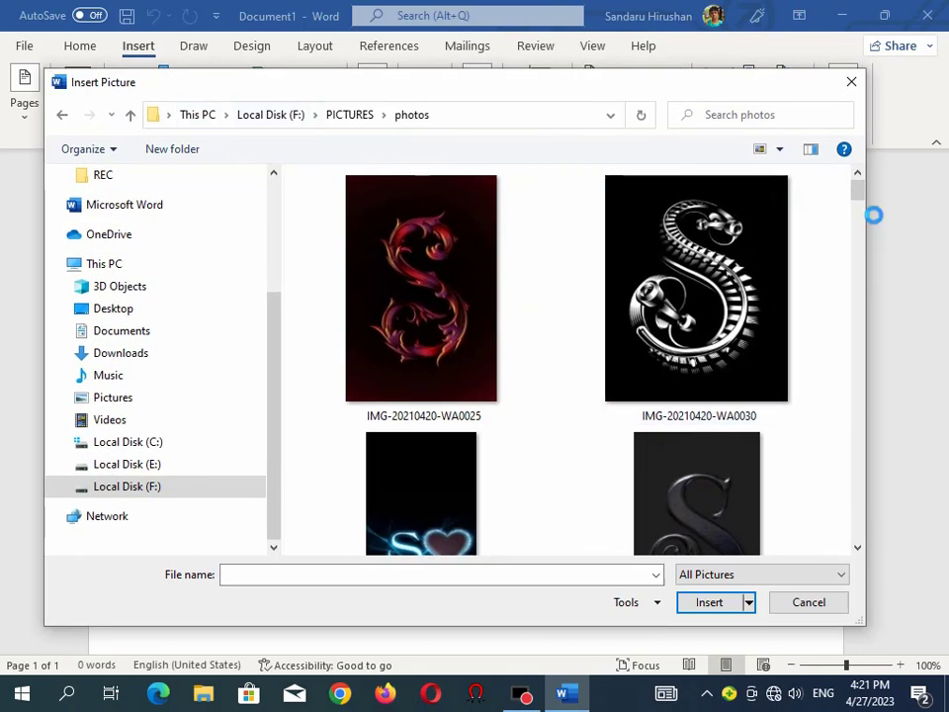
drag(858, 203, 832, 538)
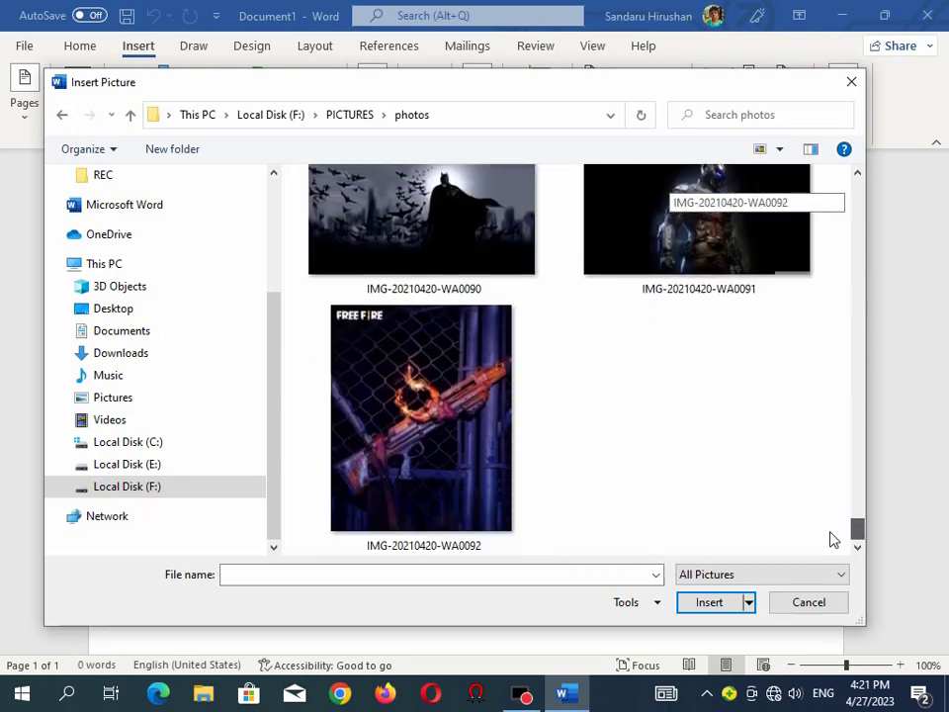
click(448, 445)
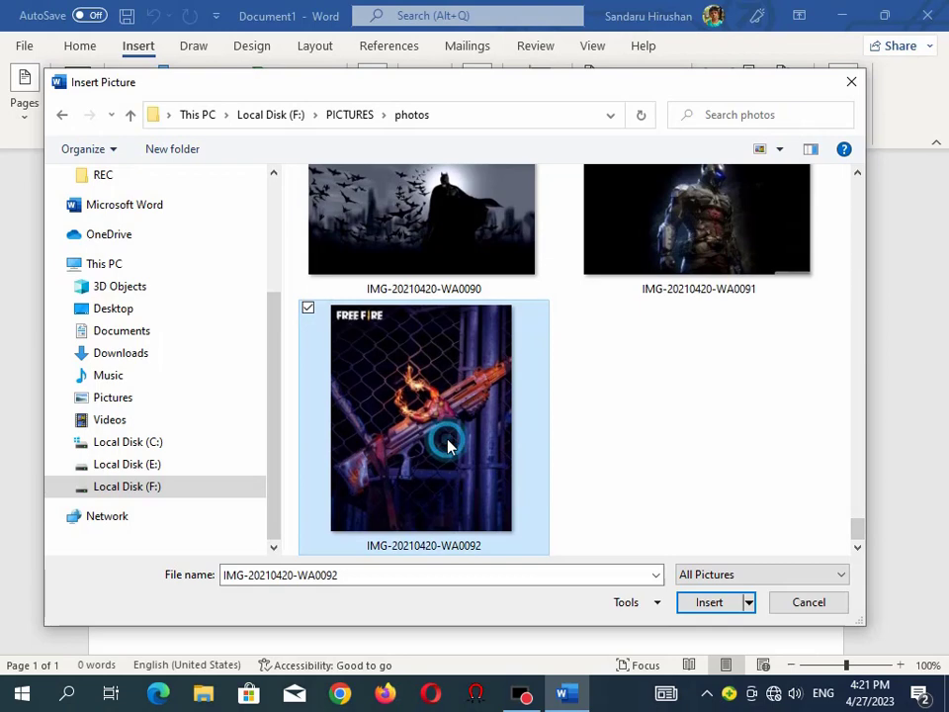
click(707, 605)
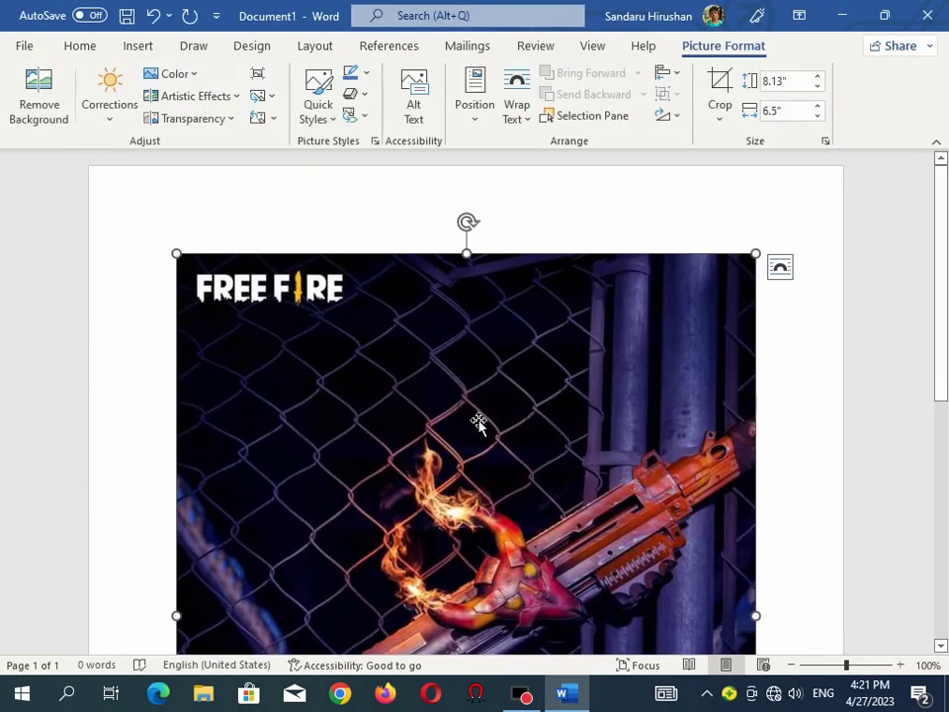
Shrink the photo from its corner, then widen and heighten it to 4.32" by 4.75"
scroll(478, 423, down, 3)
scroll(479, 423, down, 2)
scroll(485, 436, down, 3)
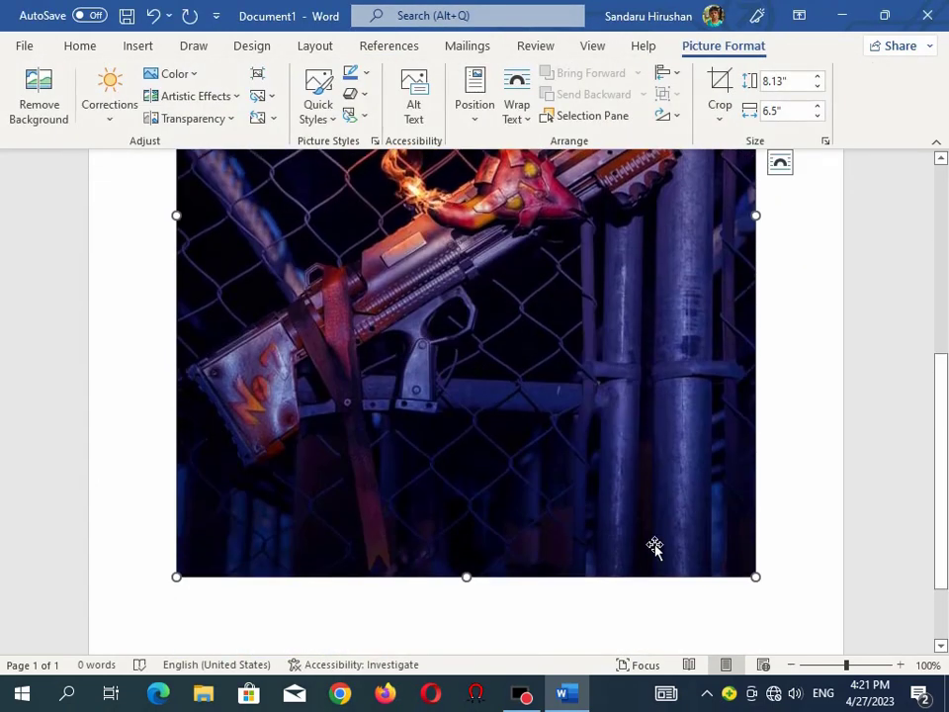
drag(755, 576, 599, 381)
scroll(588, 391, up, 4)
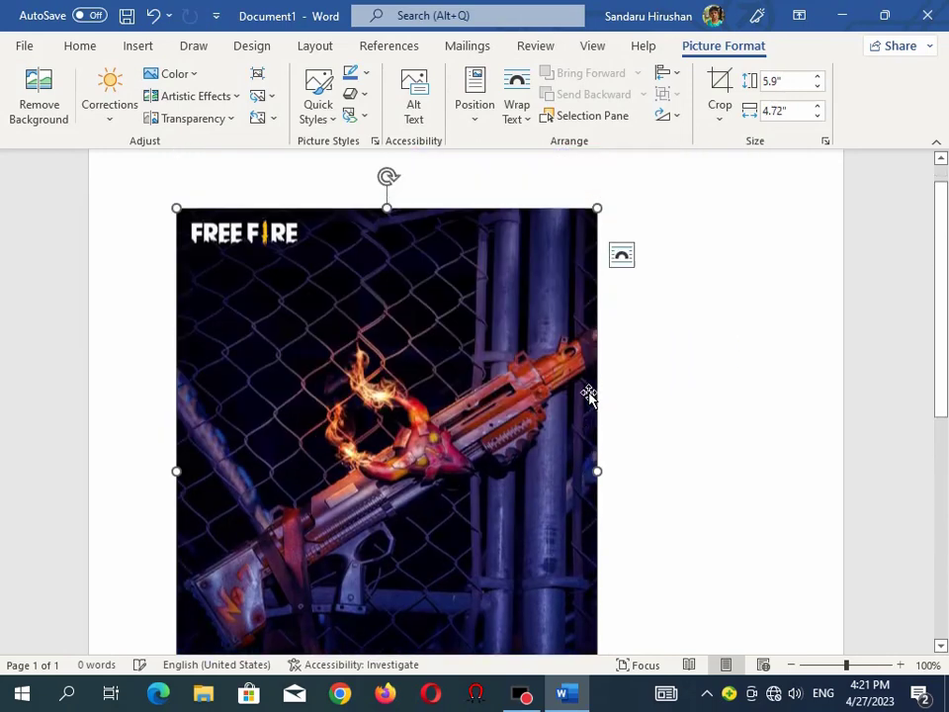
drag(179, 240, 324, 455)
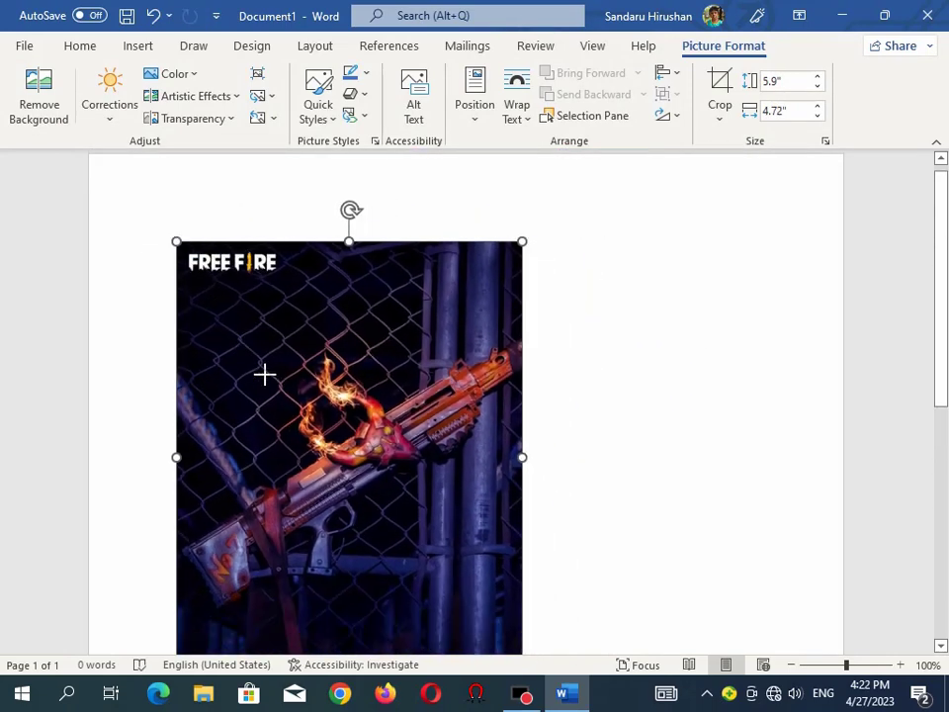
drag(447, 411, 600, 415)
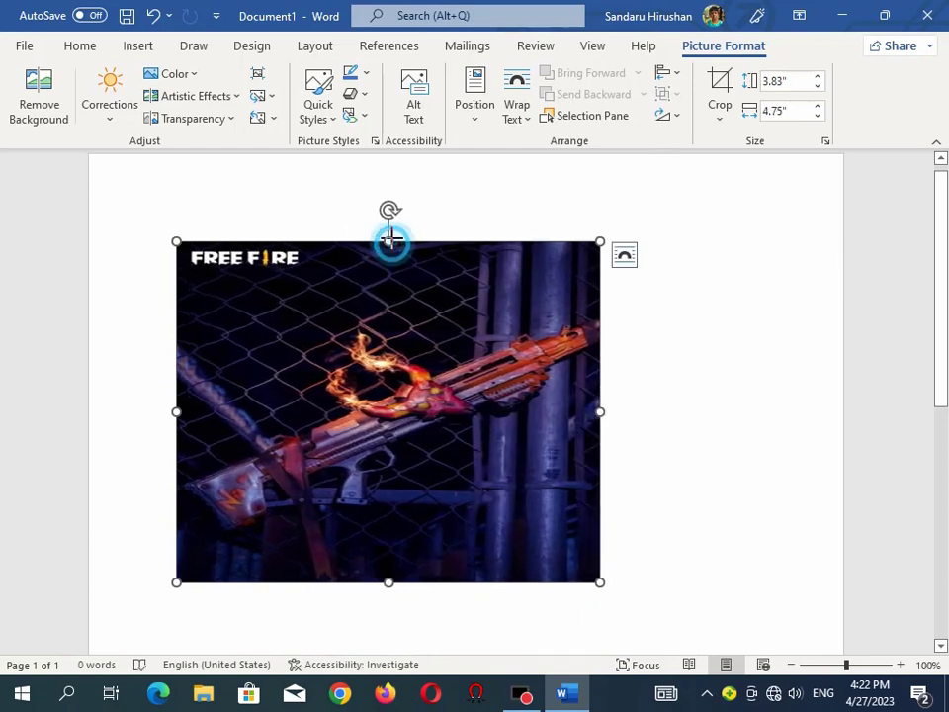
drag(390, 239, 390, 210)
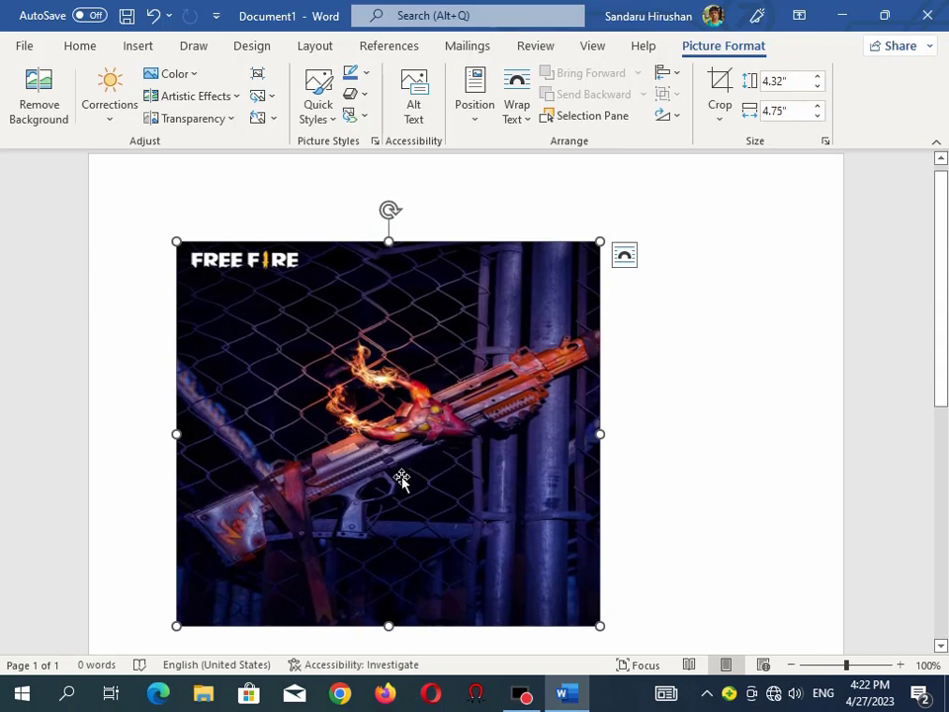
click(42, 115)
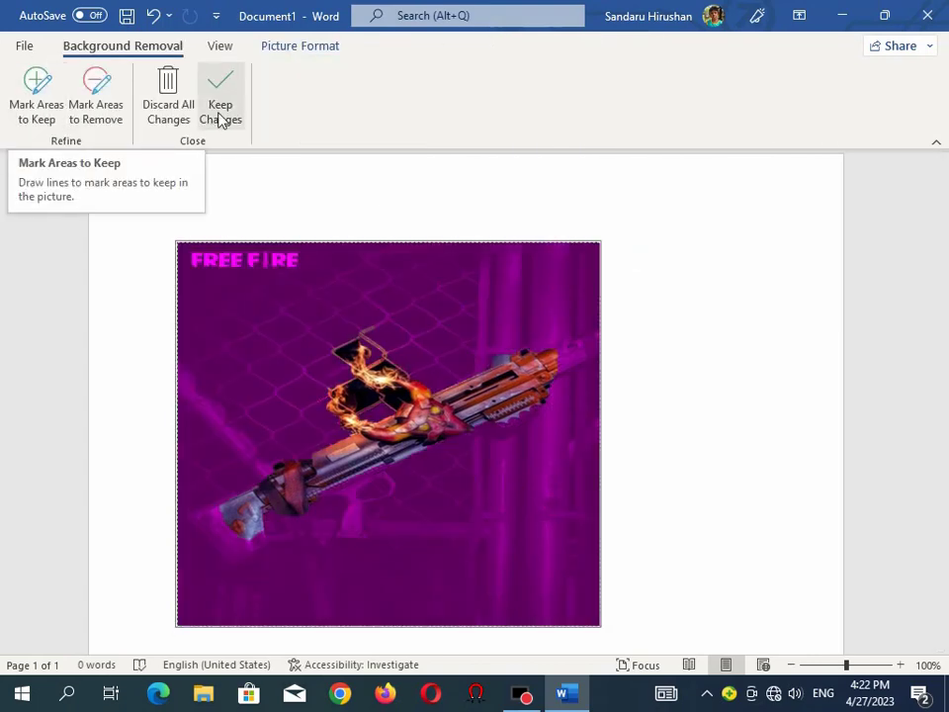
click(221, 116)
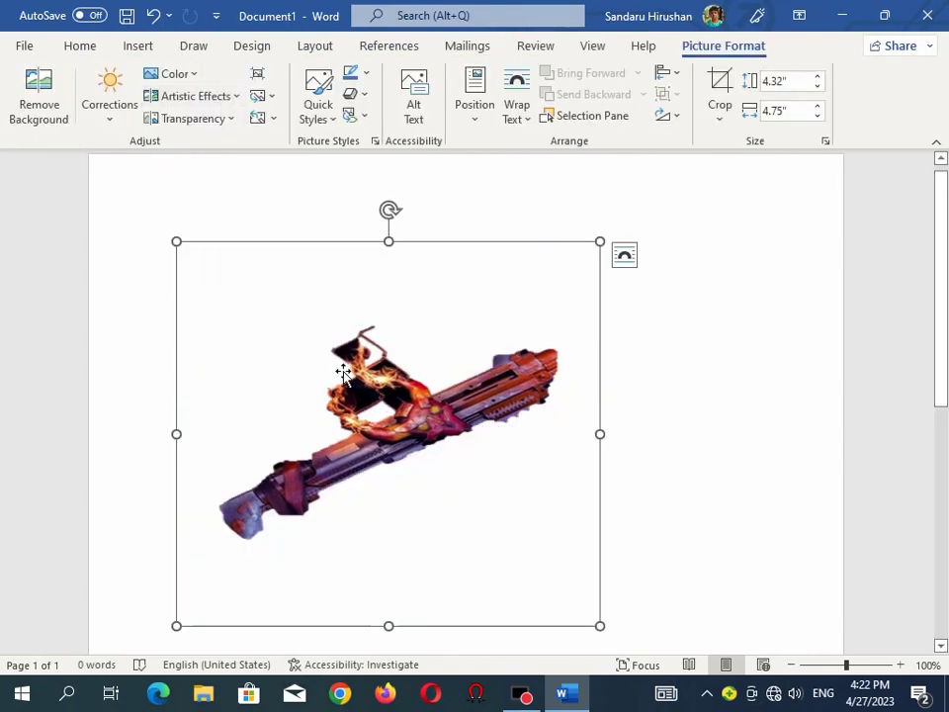
click(151, 20)
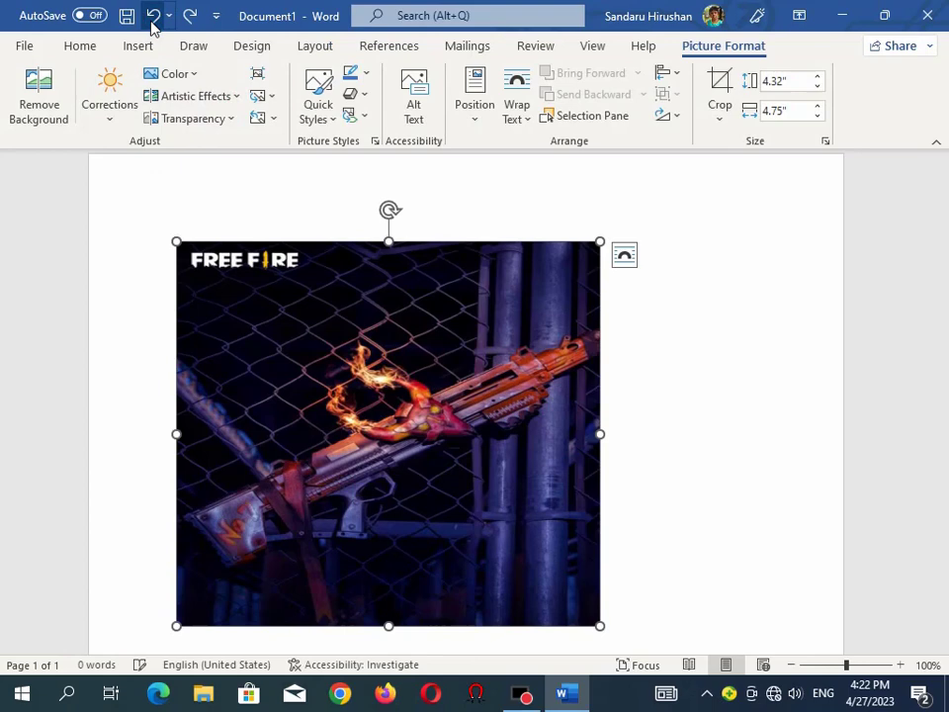
click(26, 91)
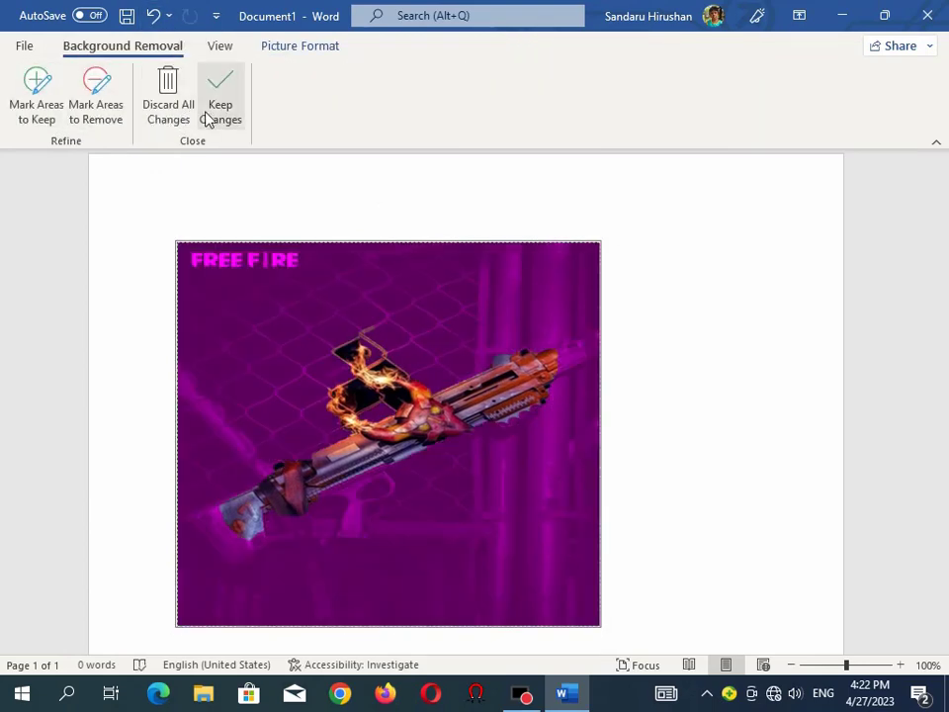
click(212, 116)
click(705, 443)
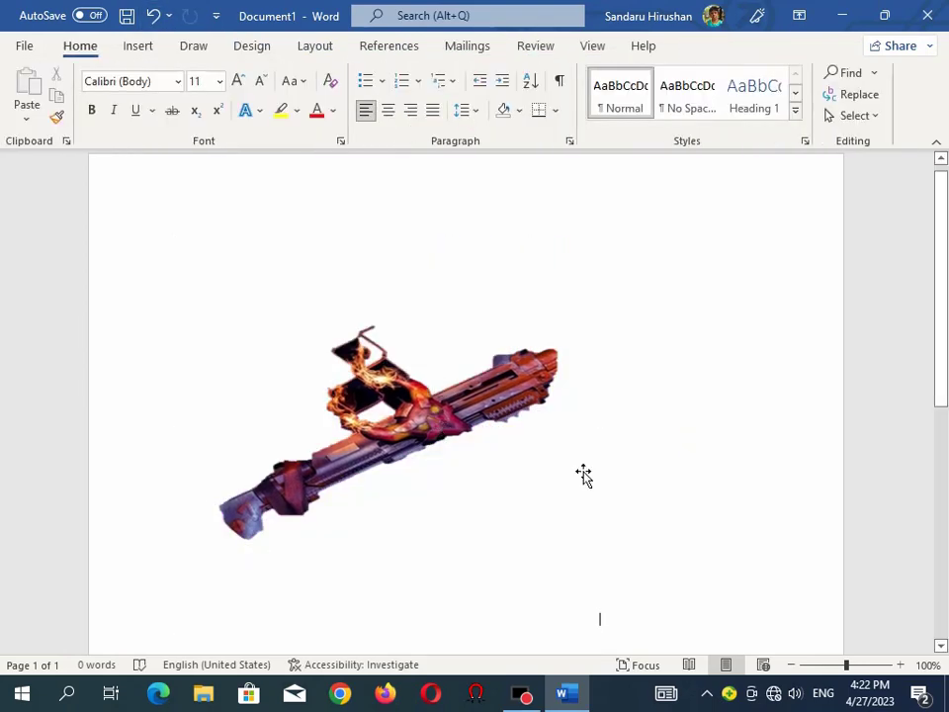
click(532, 403)
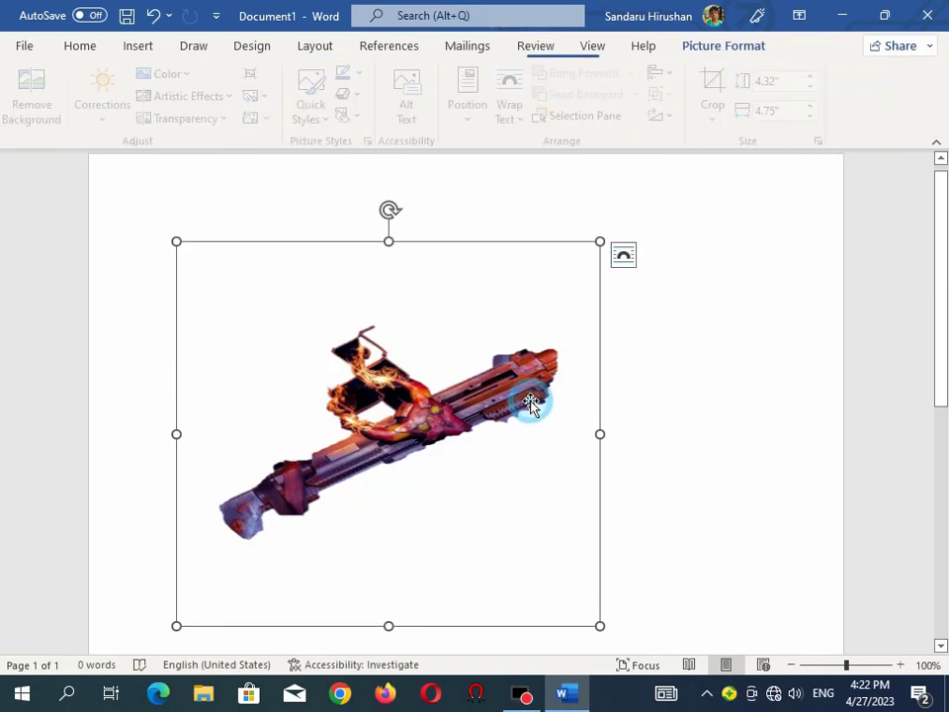
click(169, 15)
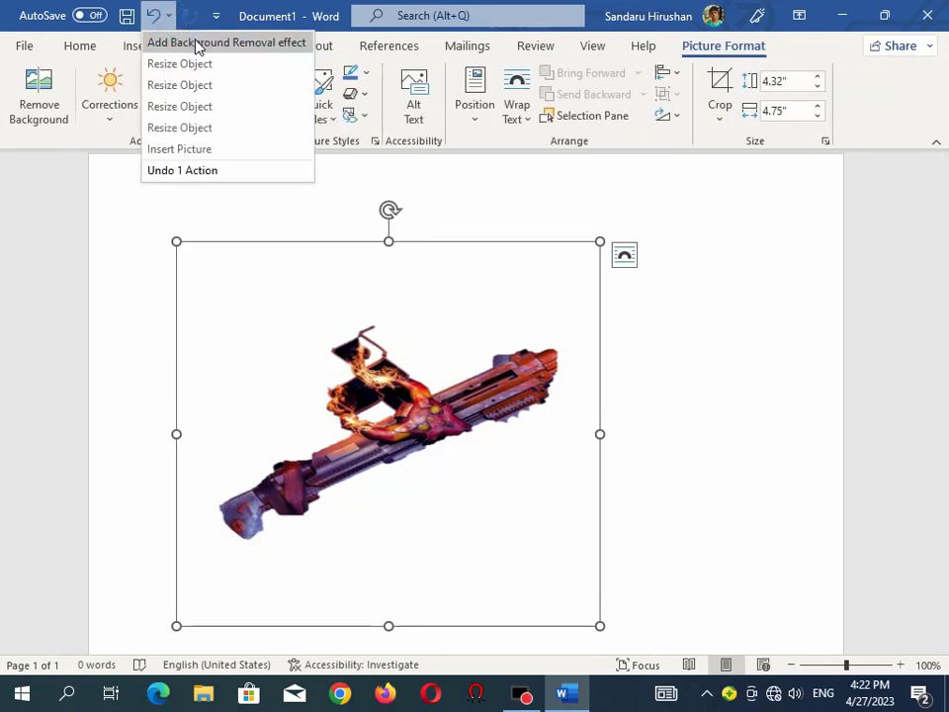
click(197, 43)
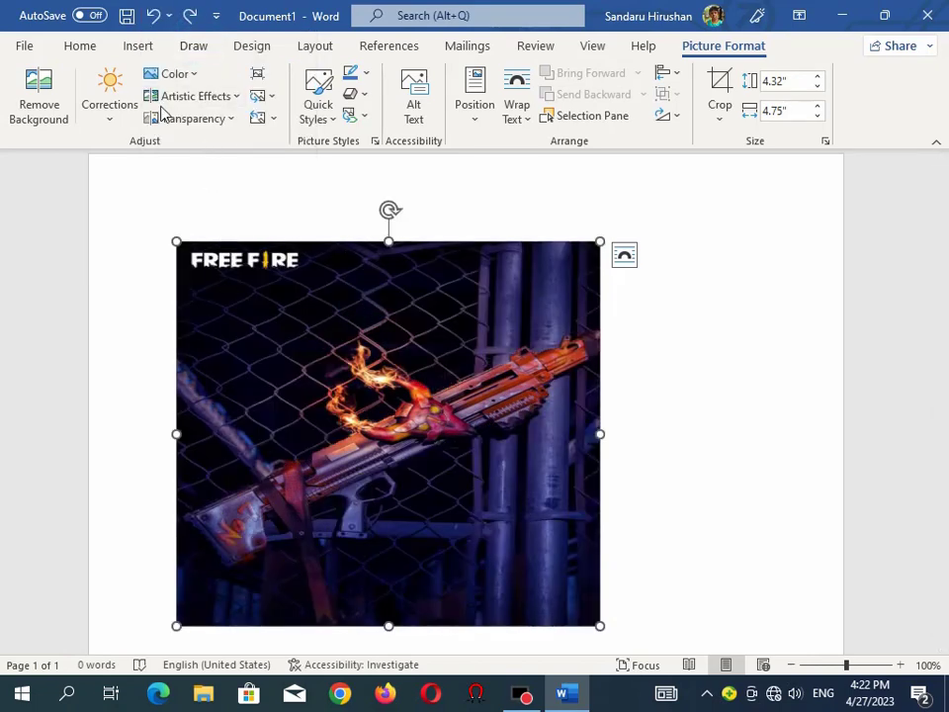
click(99, 124)
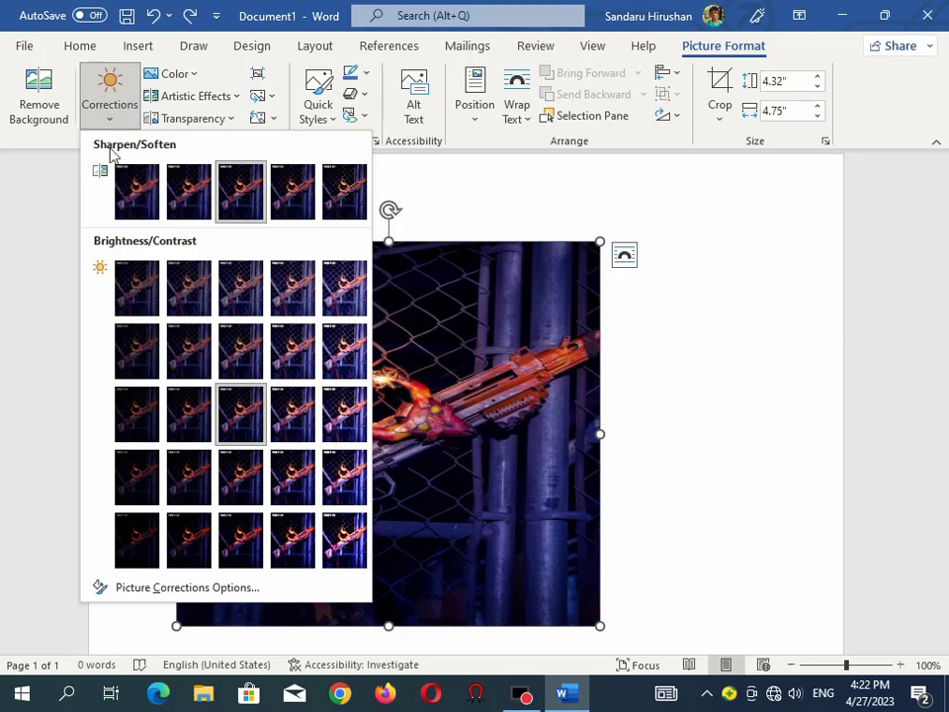
click(130, 430)
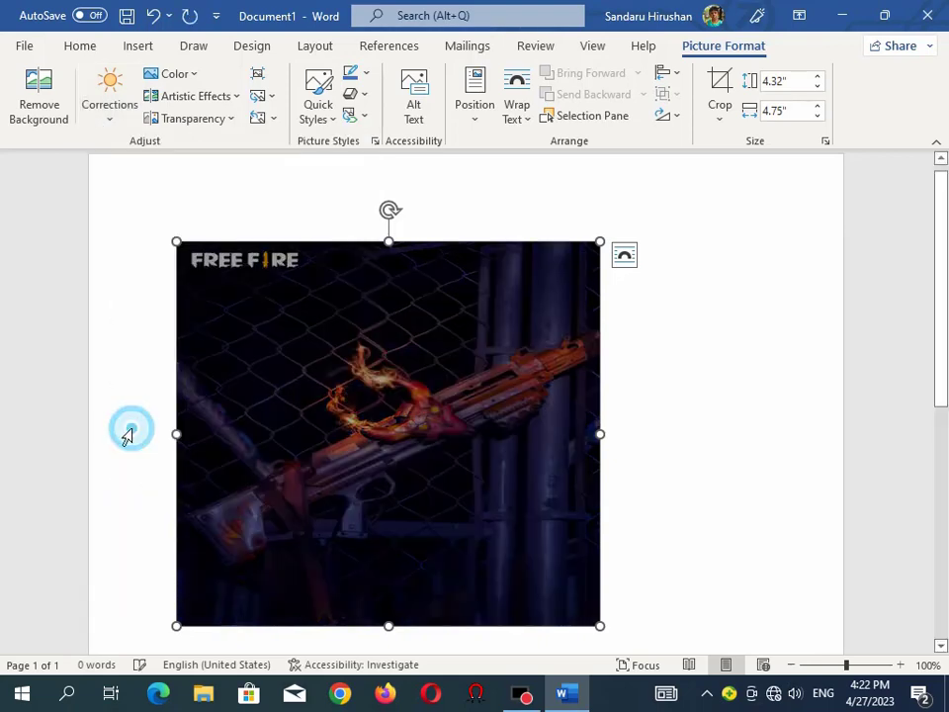
click(125, 117)
click(199, 545)
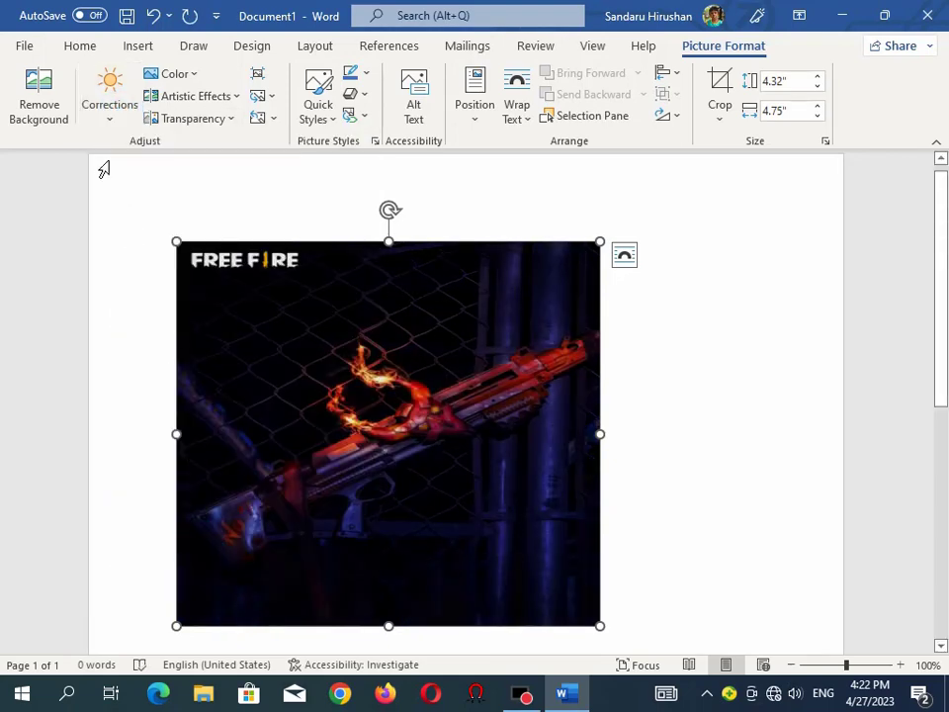
click(106, 121)
click(331, 452)
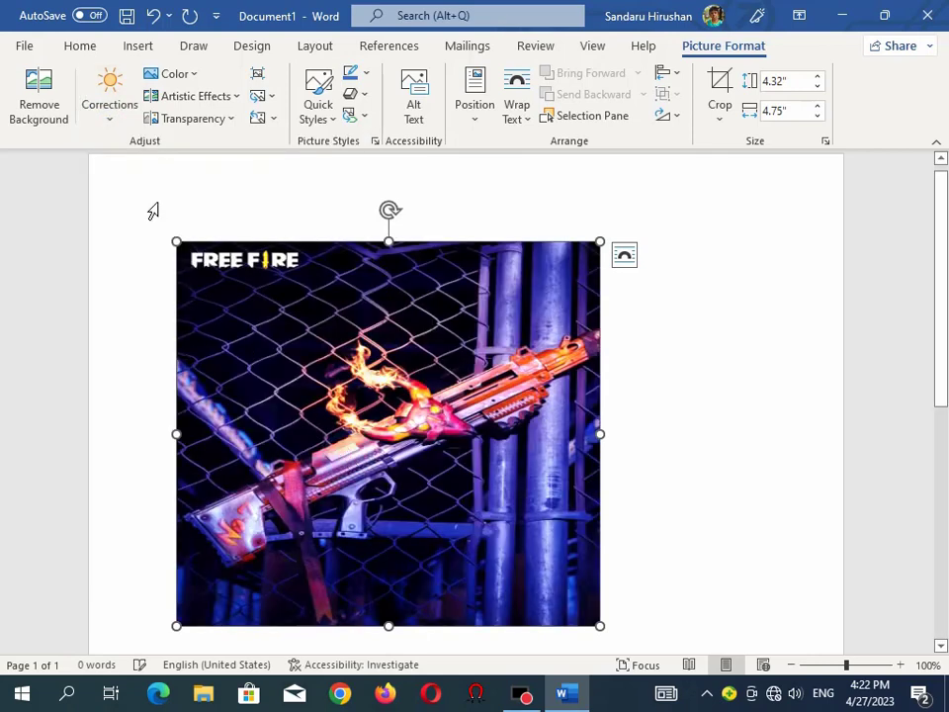
click(109, 119)
click(253, 362)
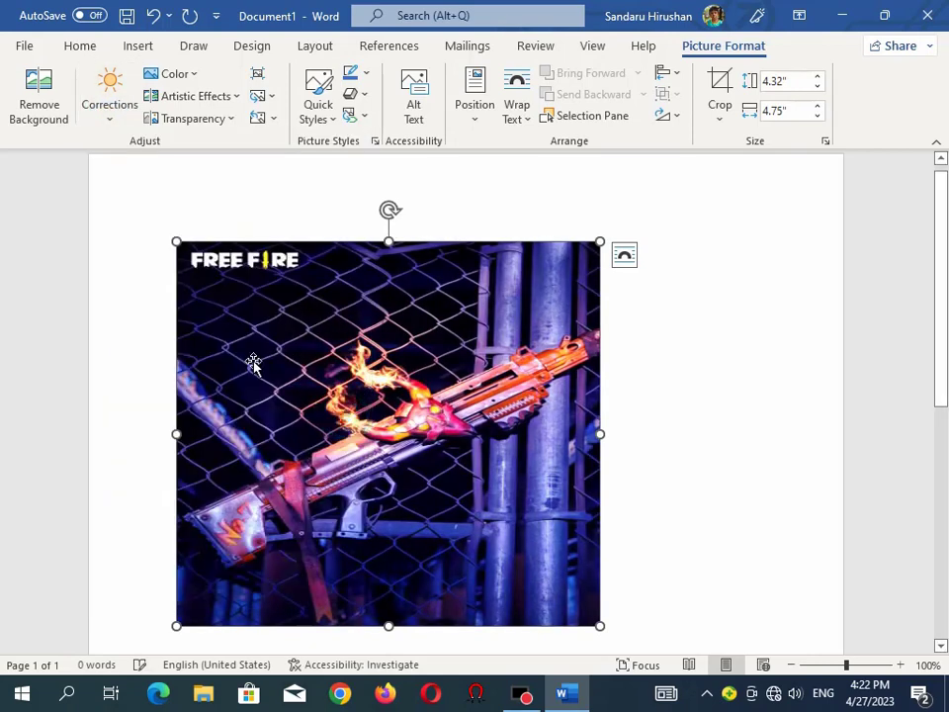
click(114, 121)
click(362, 299)
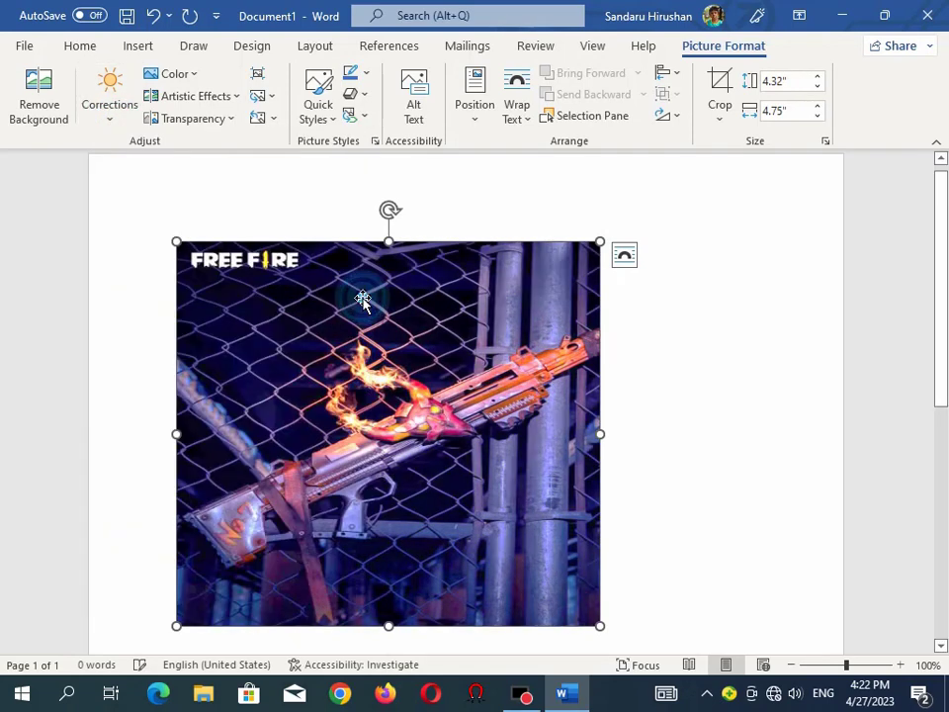
click(112, 123)
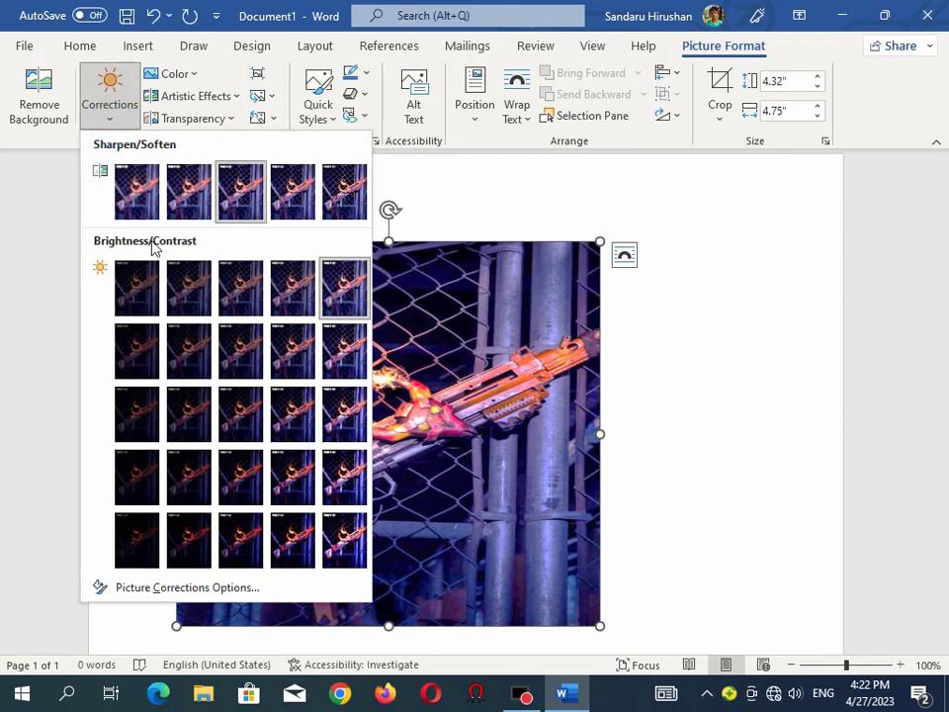
click(235, 206)
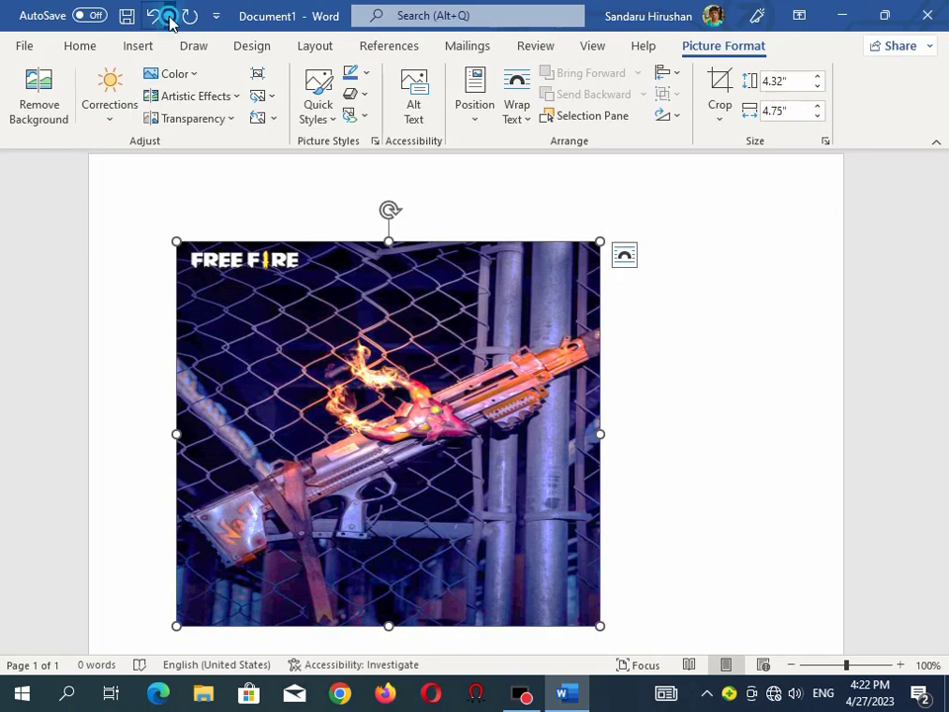
click(169, 16)
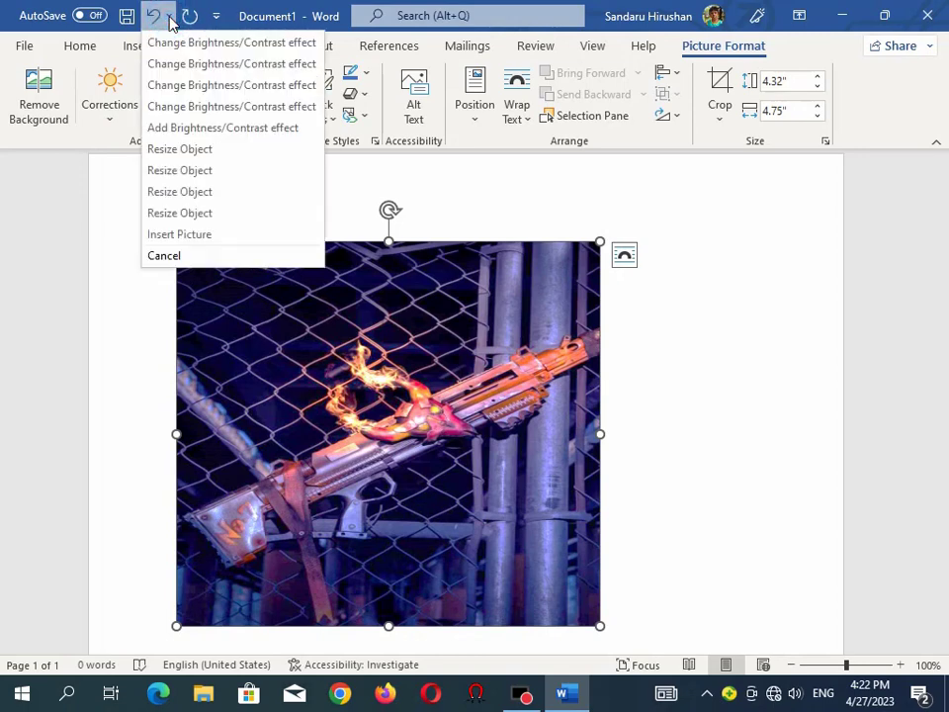
click(217, 129)
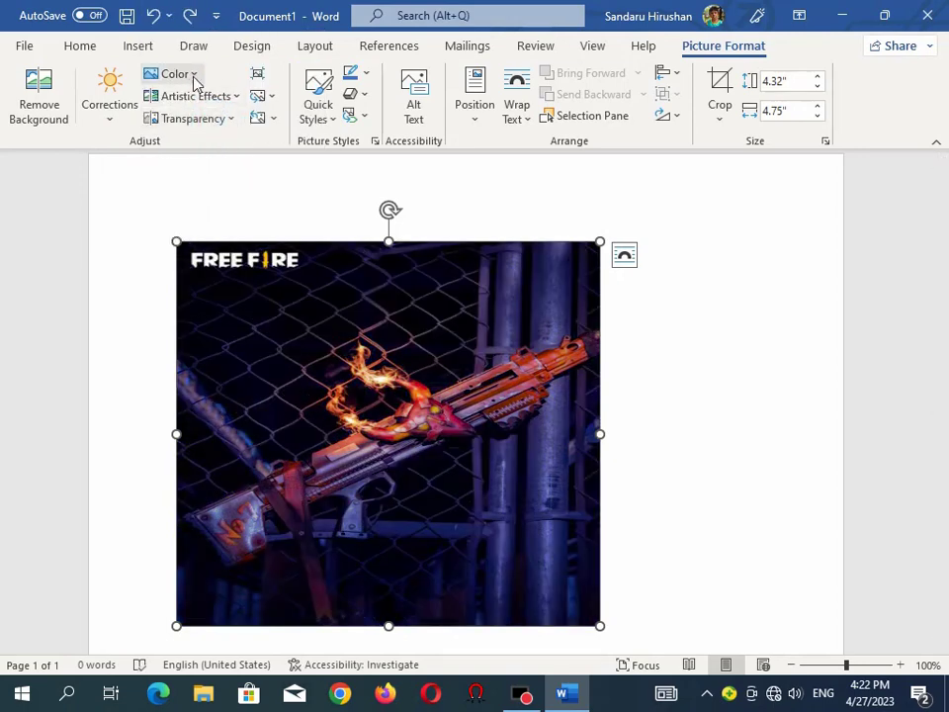
click(192, 79)
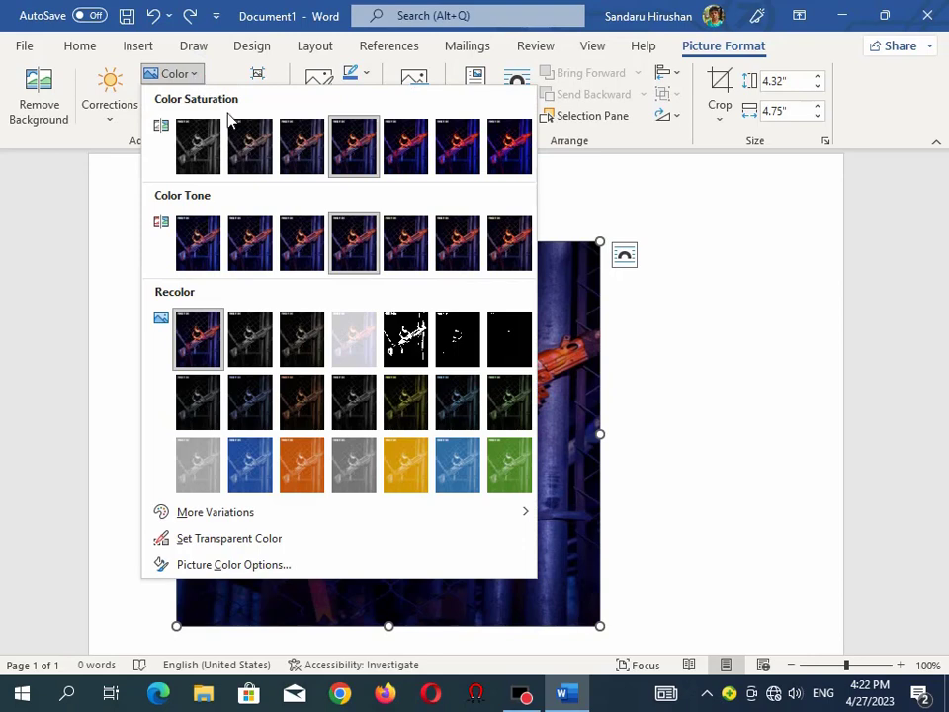
click(303, 243)
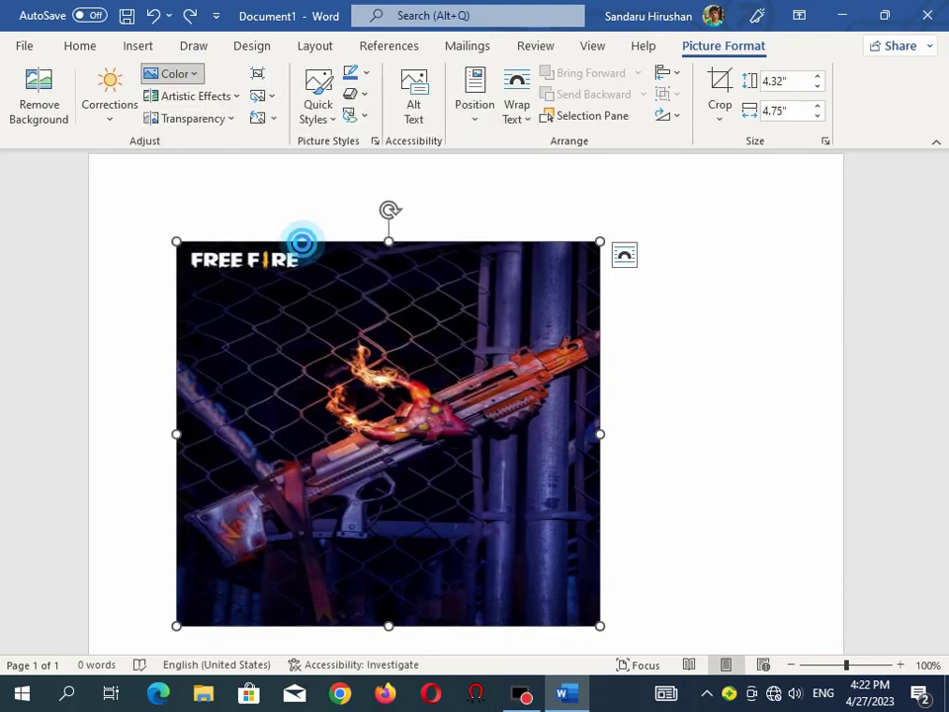
click(191, 79)
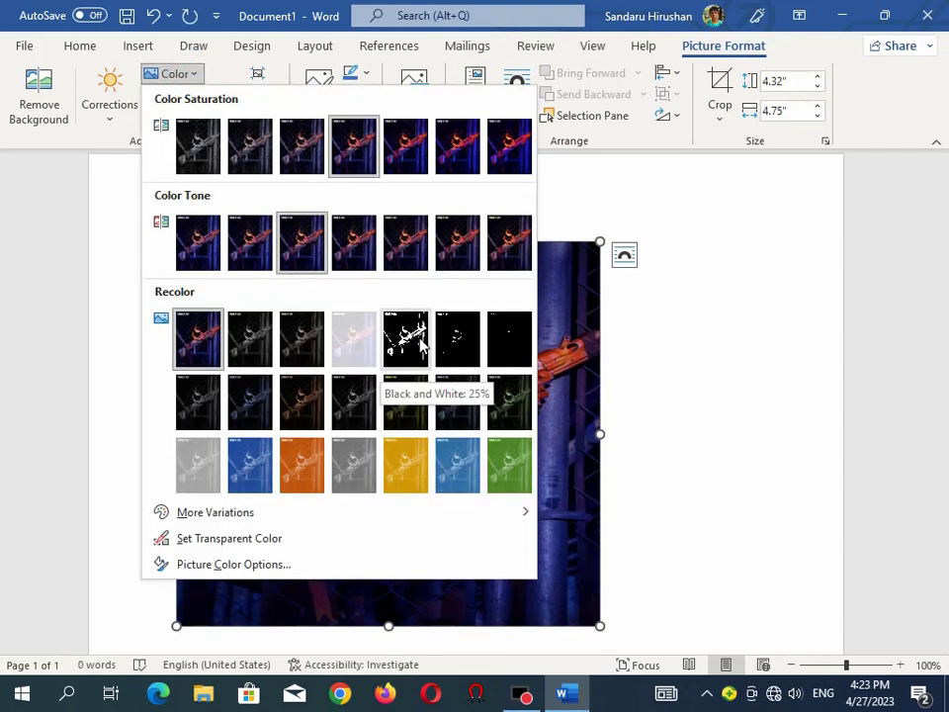
click(407, 338)
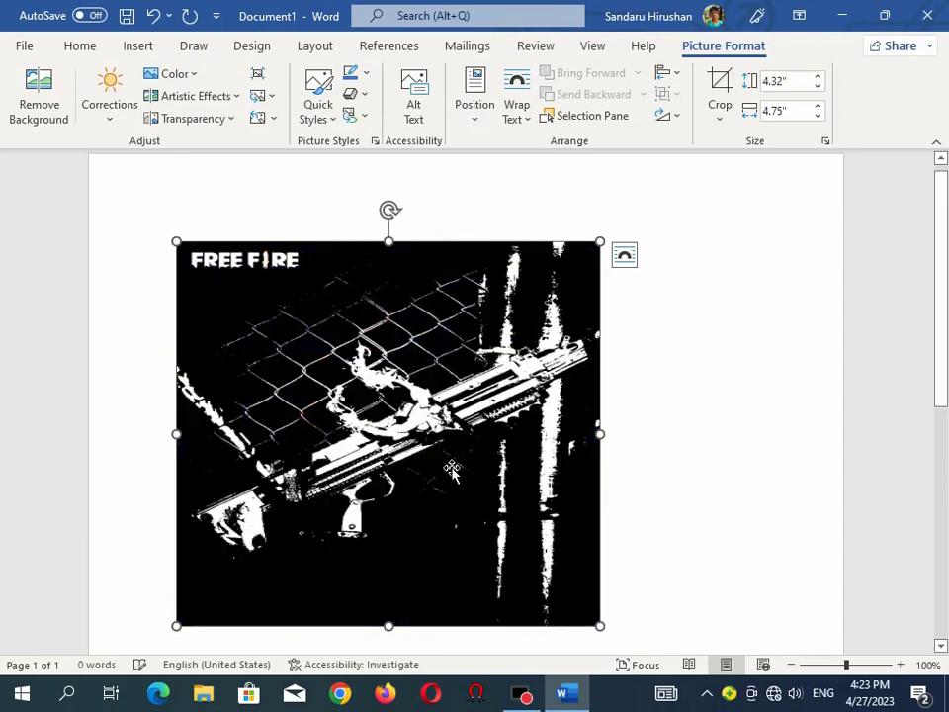
click(197, 79)
click(196, 136)
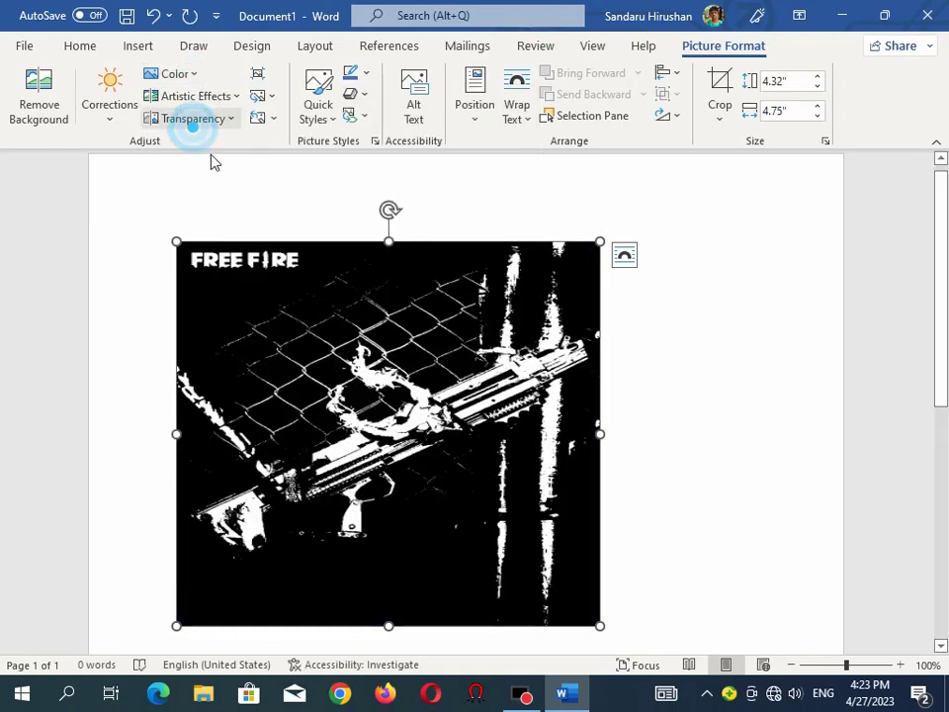
click(188, 76)
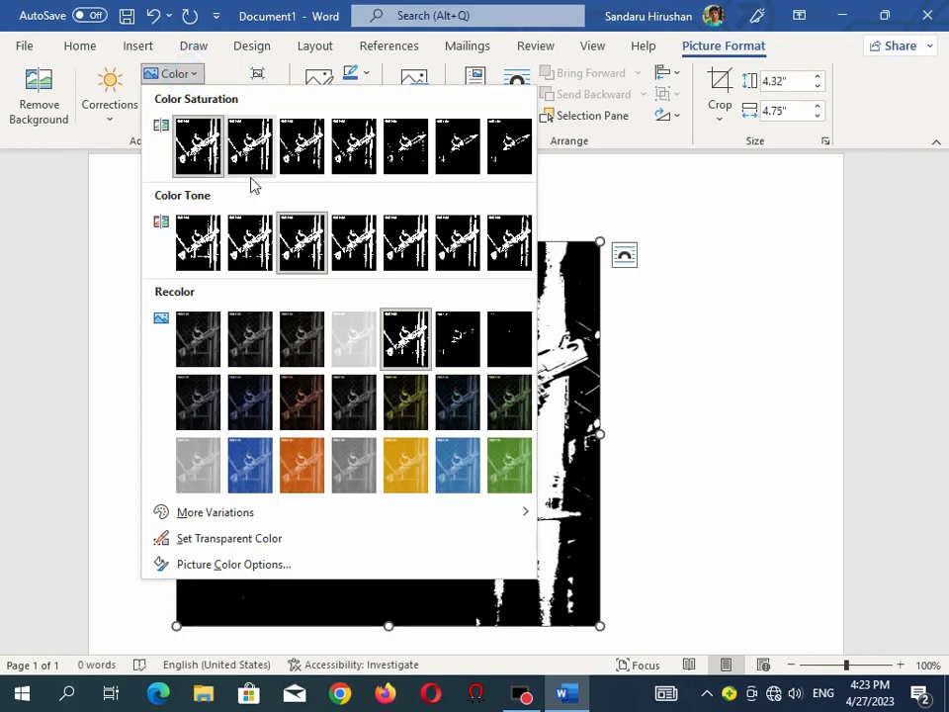
click(323, 471)
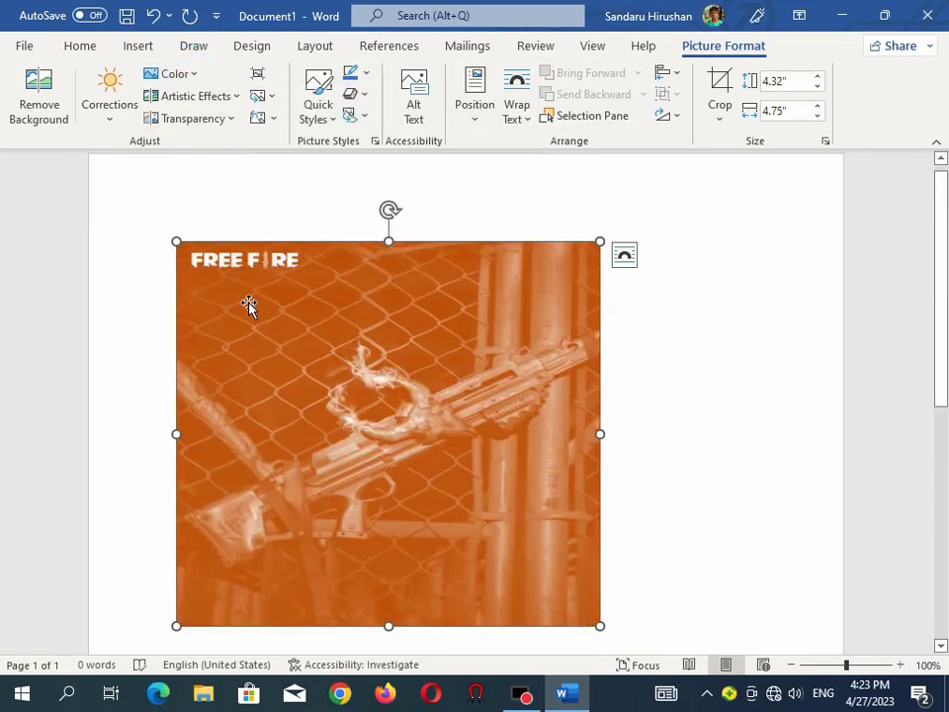
click(193, 75)
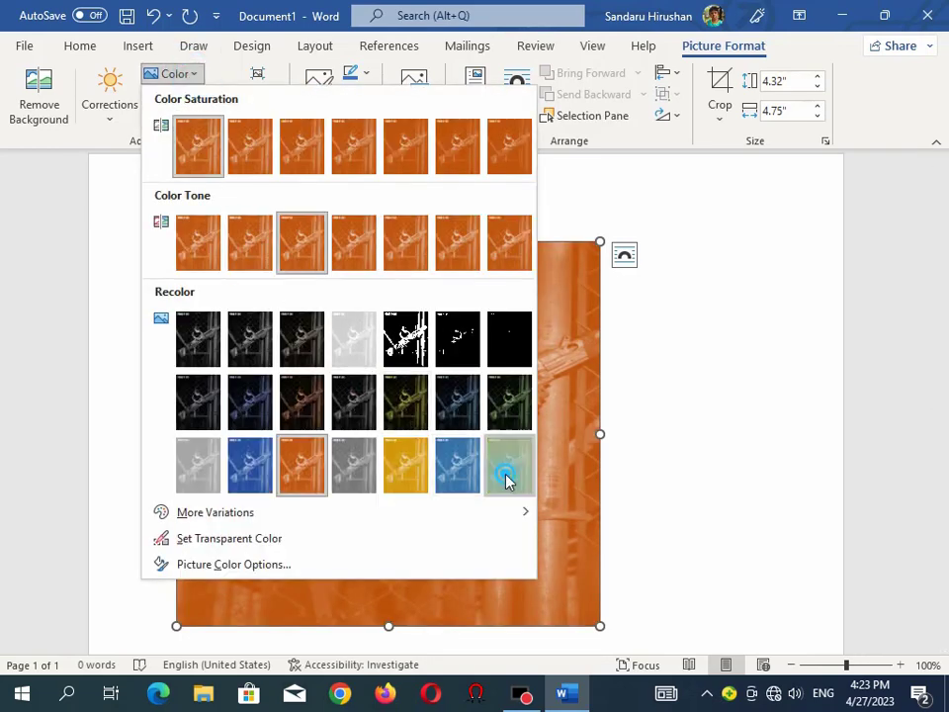
click(506, 480)
click(178, 76)
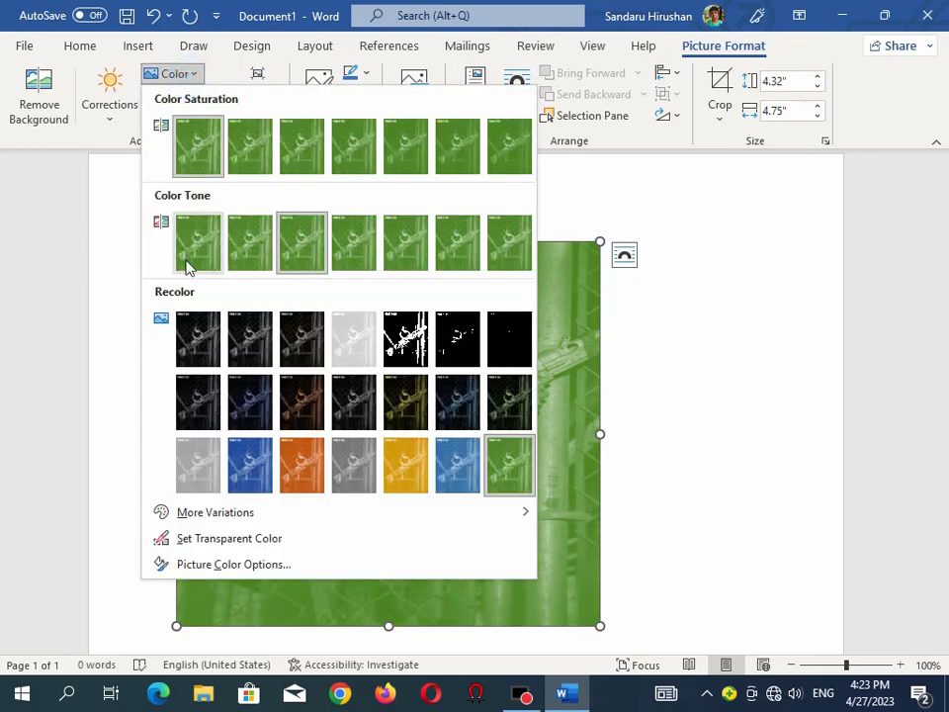
click(206, 345)
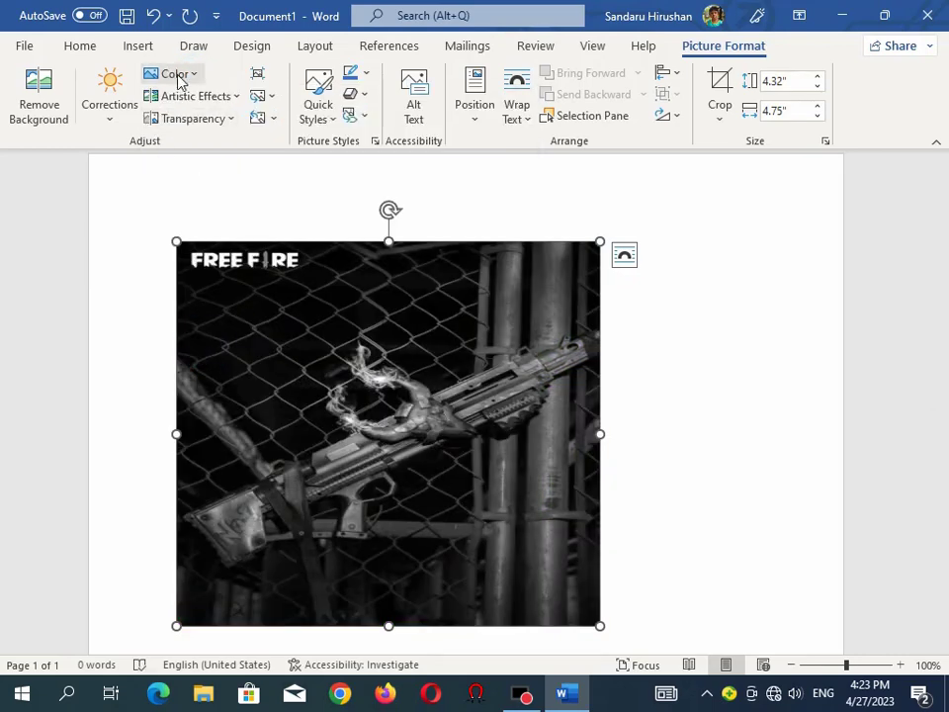
click(179, 77)
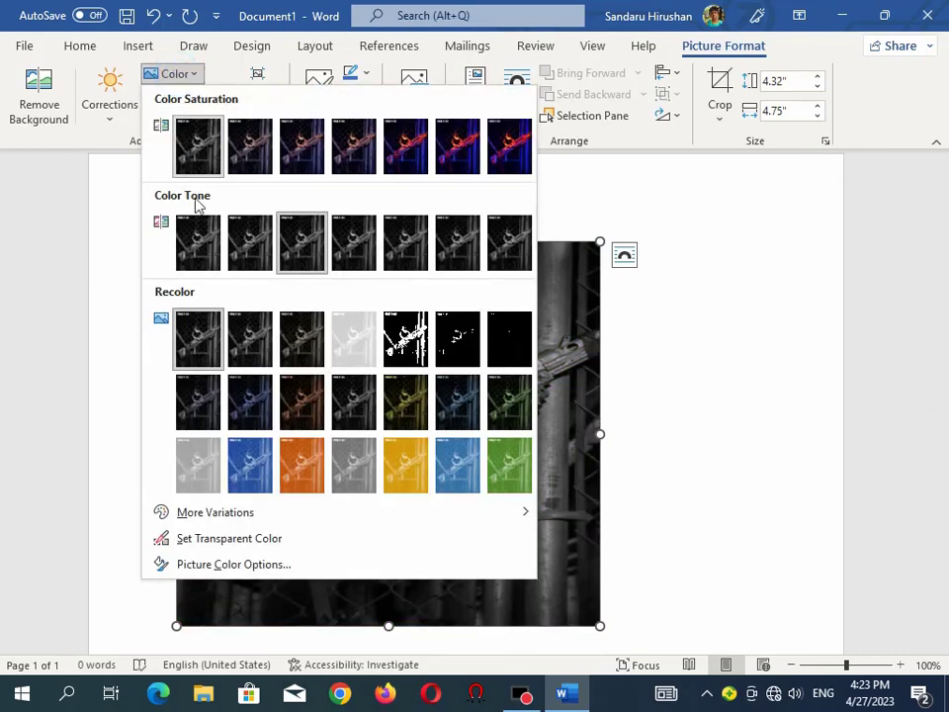
click(234, 516)
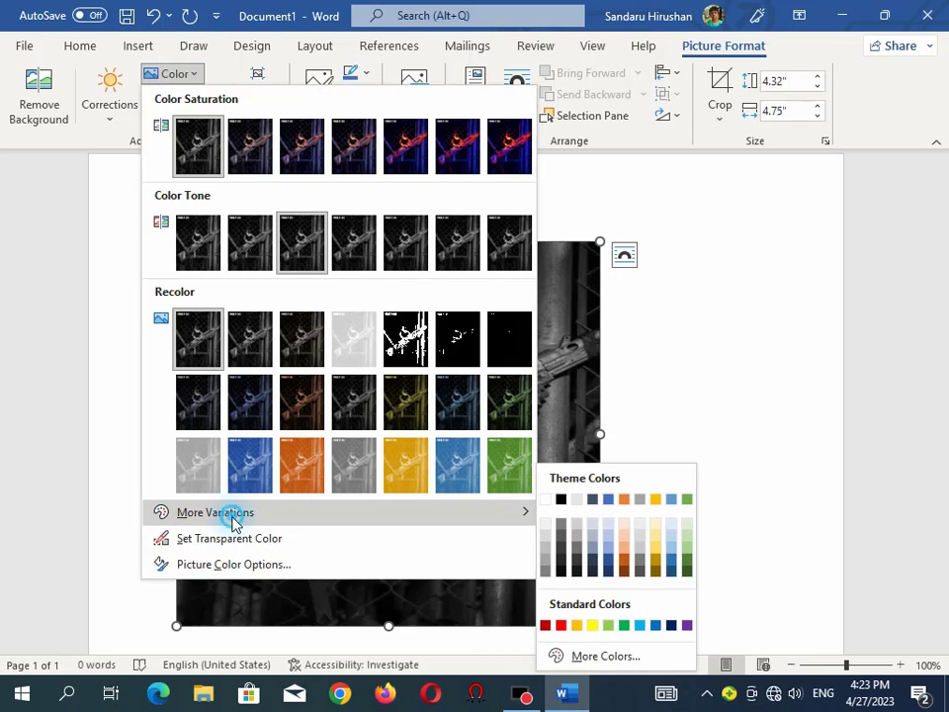
click(623, 625)
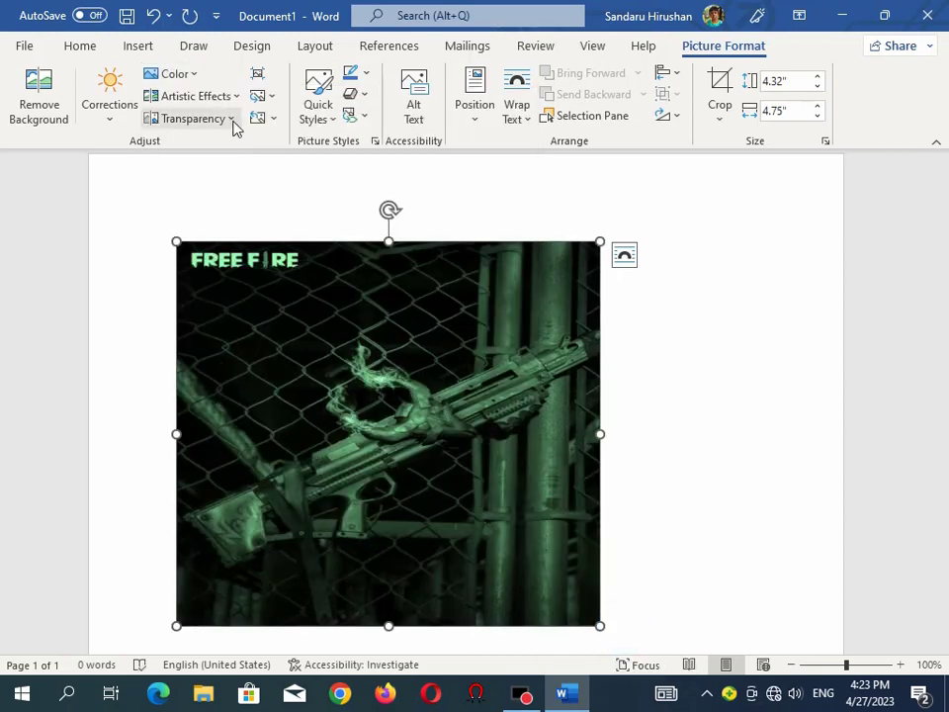
click(170, 16)
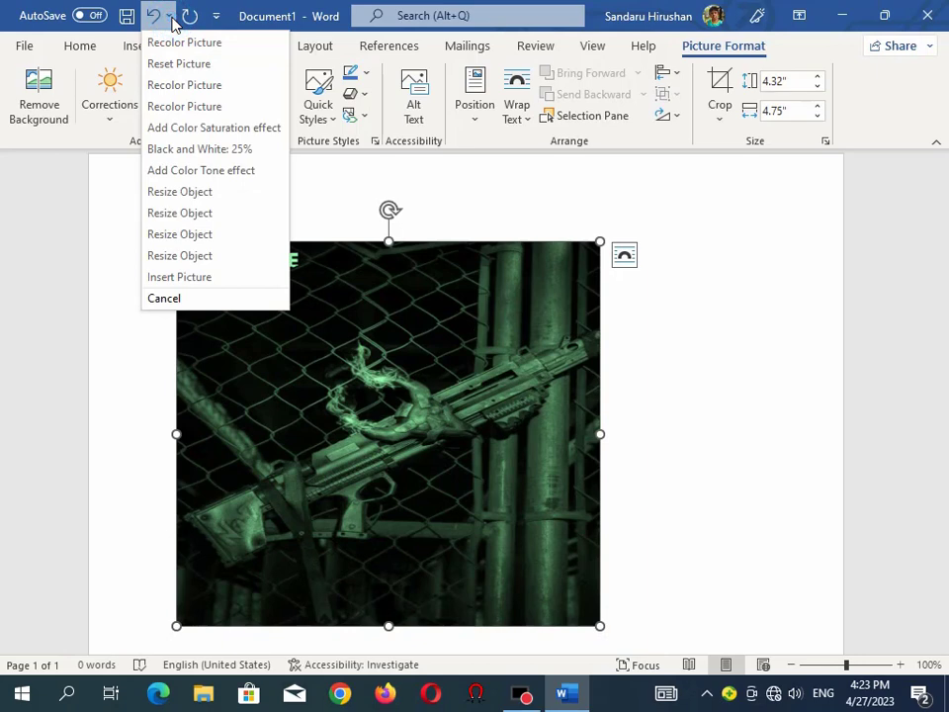
click(211, 168)
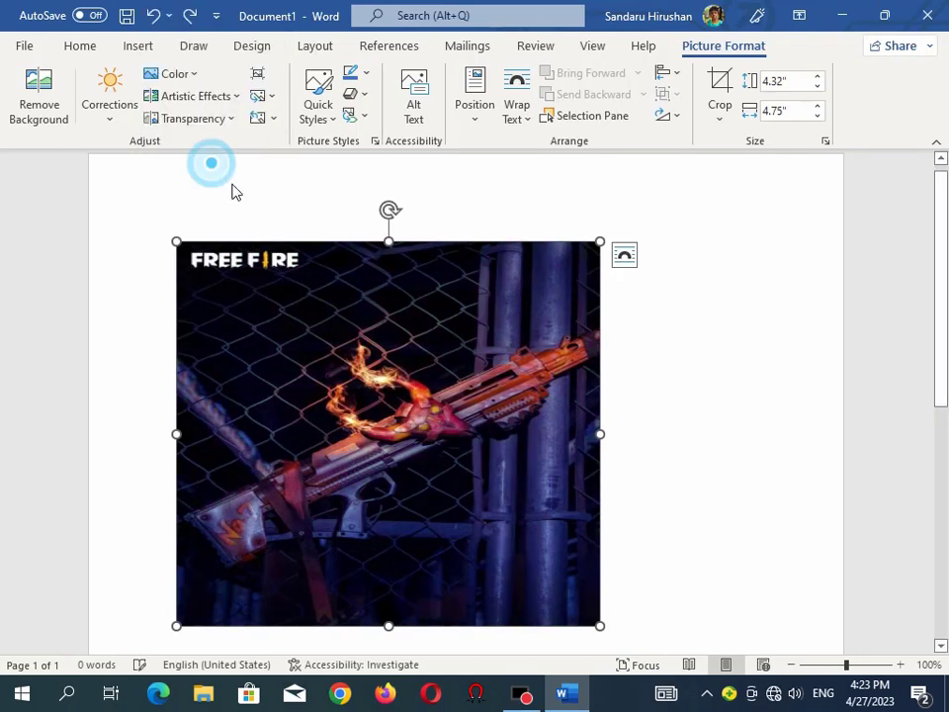
click(229, 99)
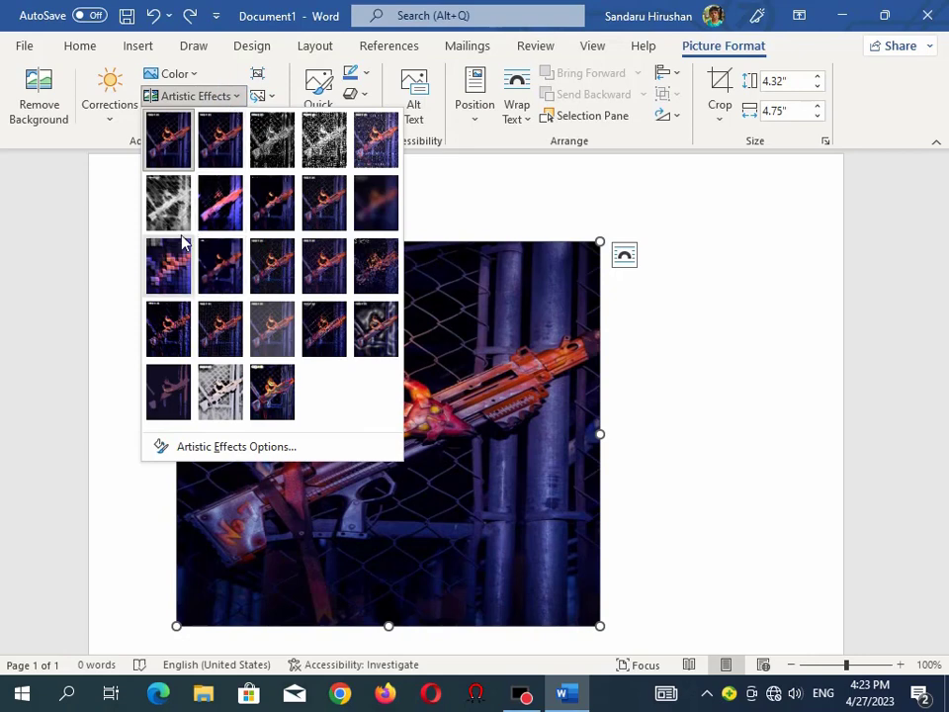
click(168, 206)
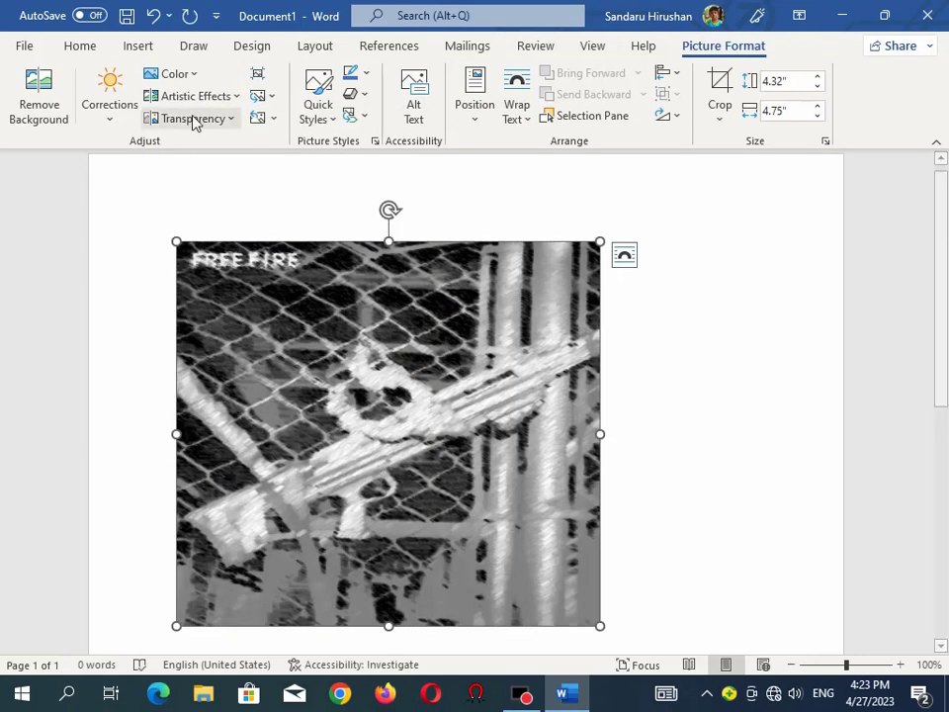
click(204, 99)
click(235, 394)
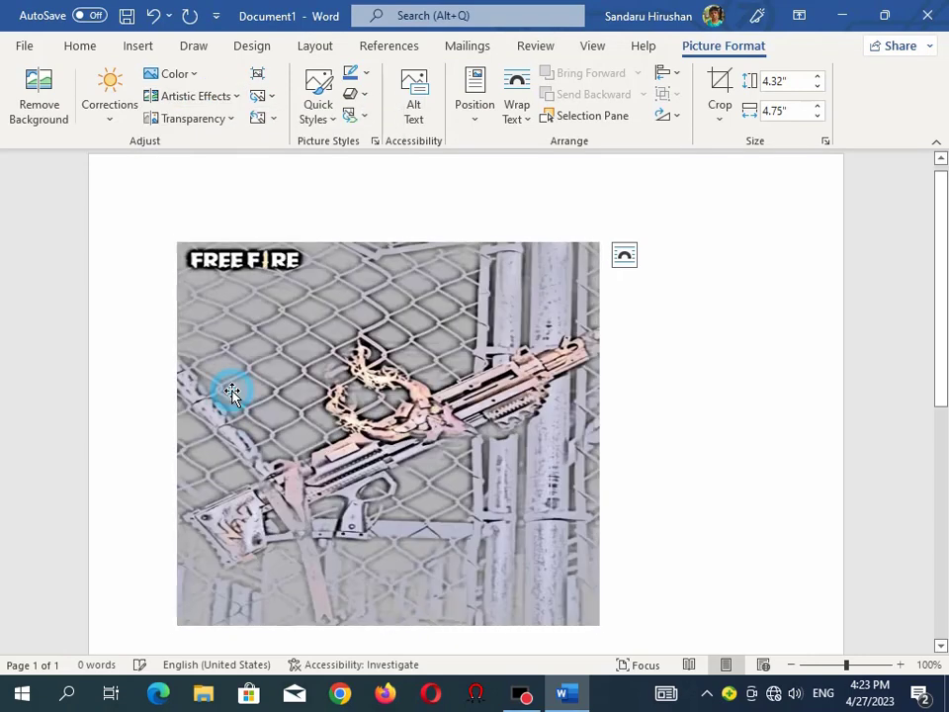
click(210, 98)
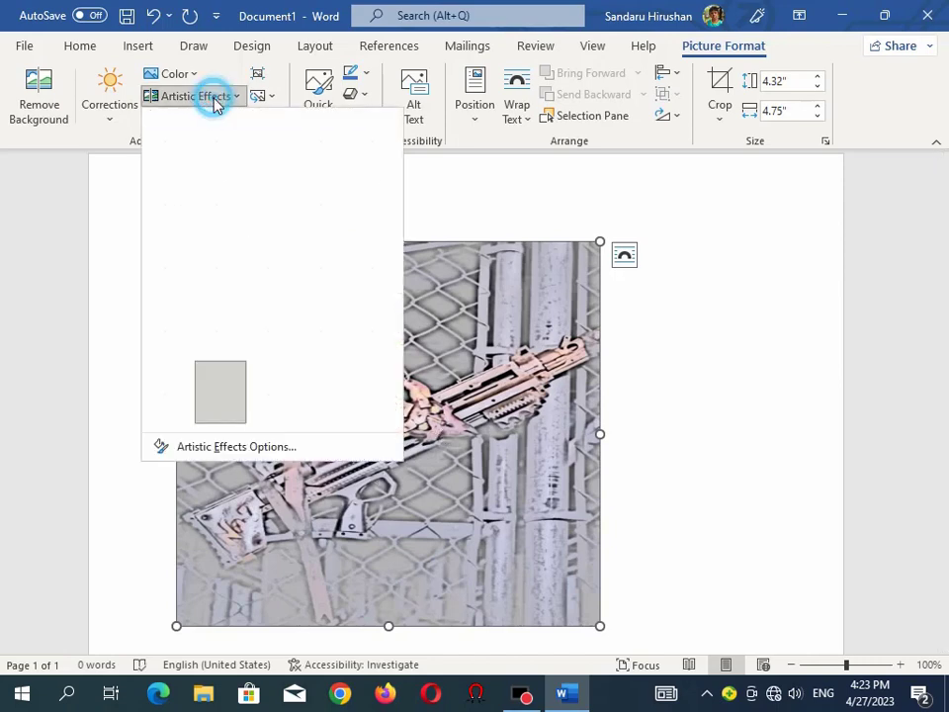
click(281, 414)
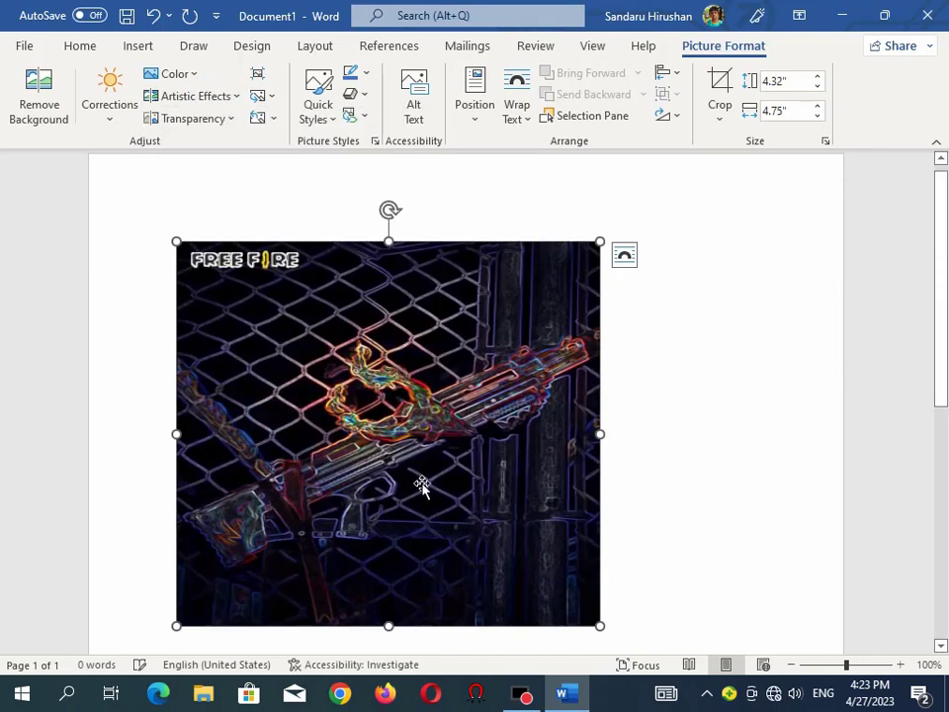
click(230, 119)
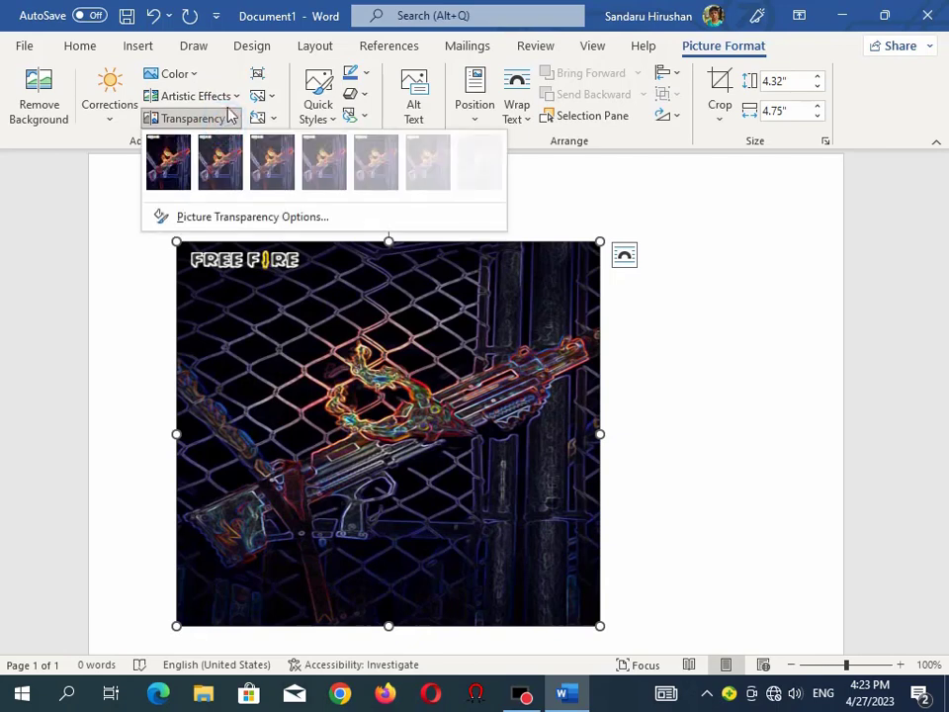
click(229, 97)
click(213, 209)
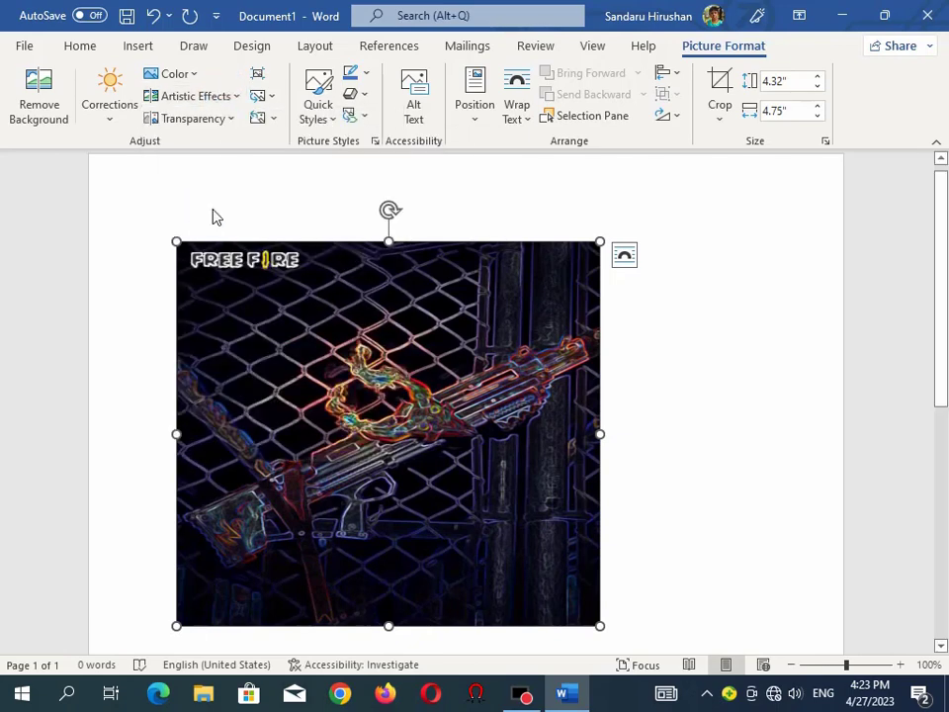
click(233, 98)
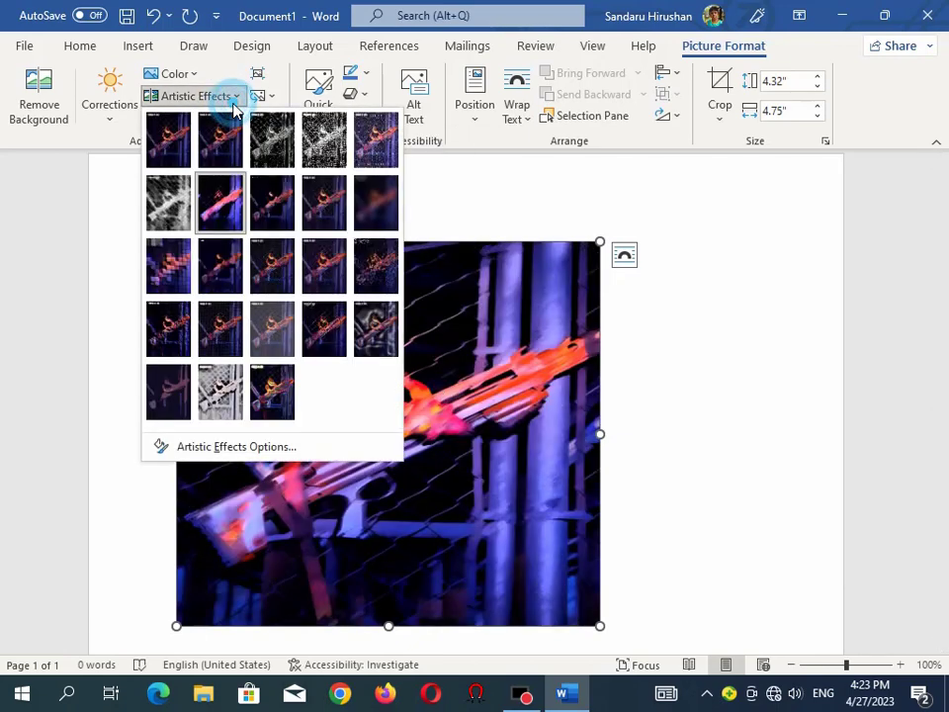
click(387, 274)
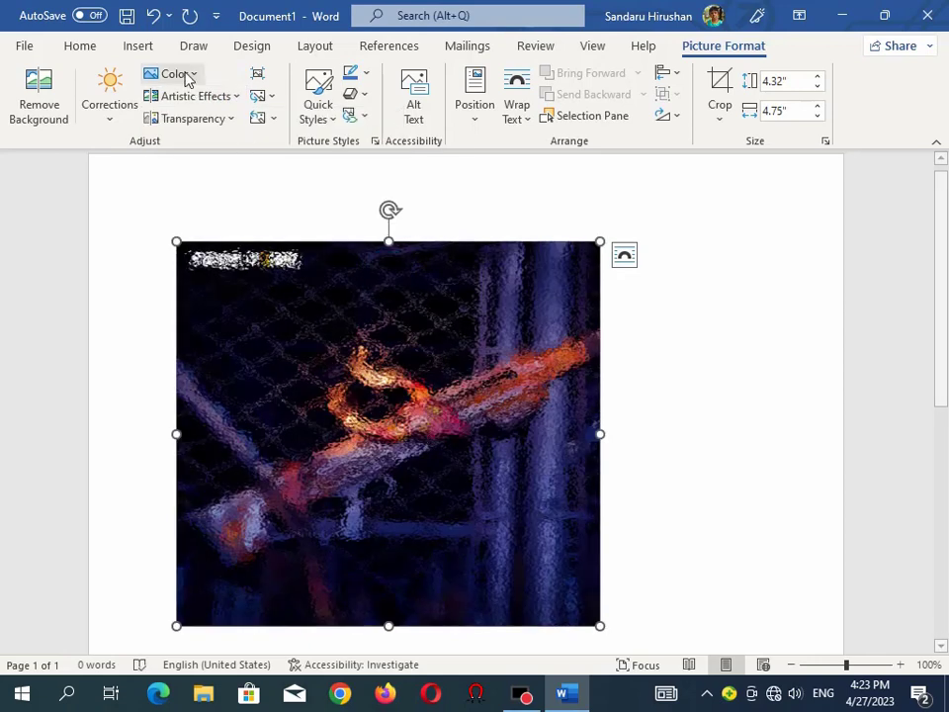
click(168, 17)
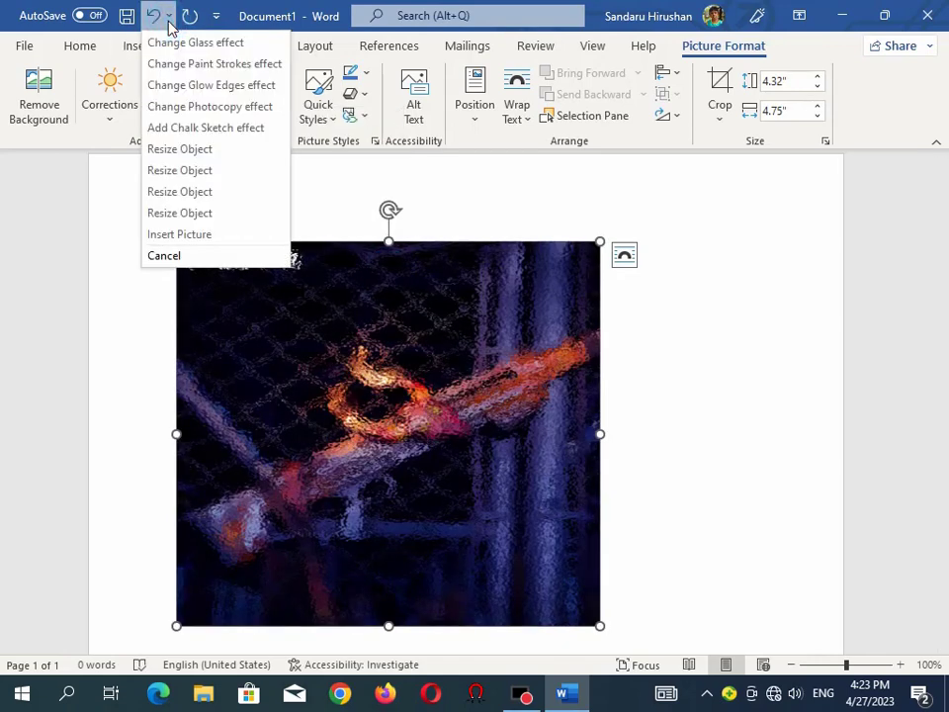
click(205, 127)
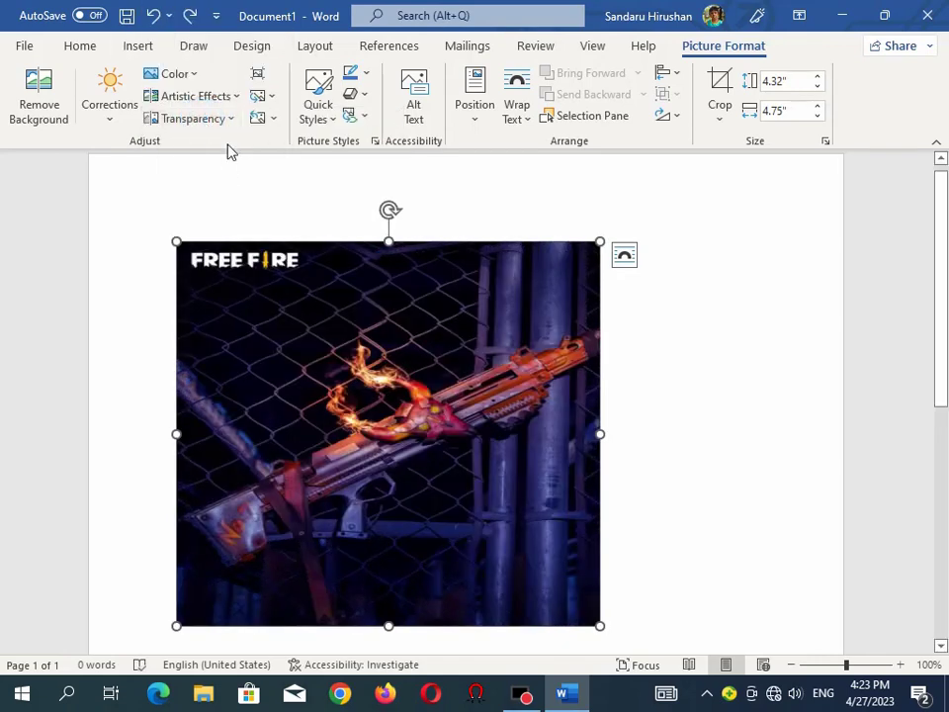
click(232, 120)
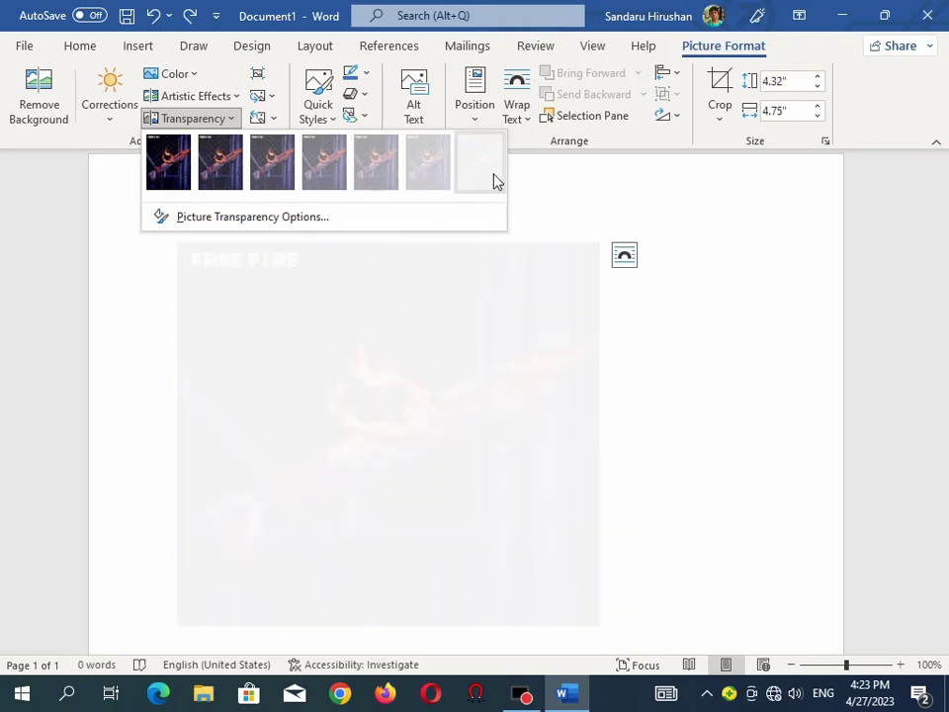
Close the Transparency gallery without applying any preset
click(648, 423)
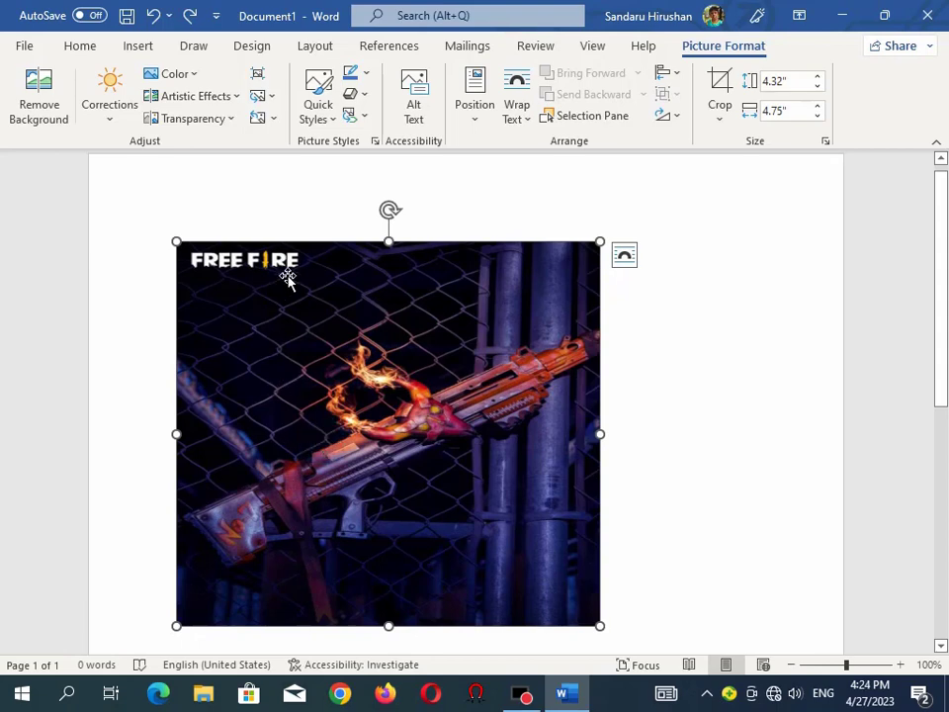
Apply the thick black frame Quick Style and set the picture border to red
click(328, 121)
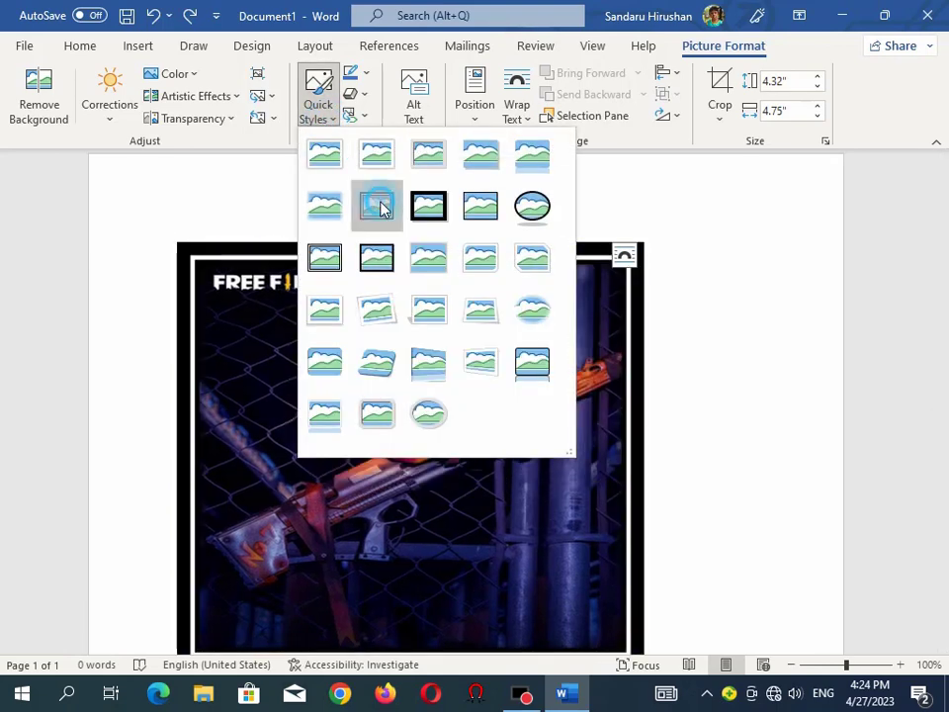
click(376, 205)
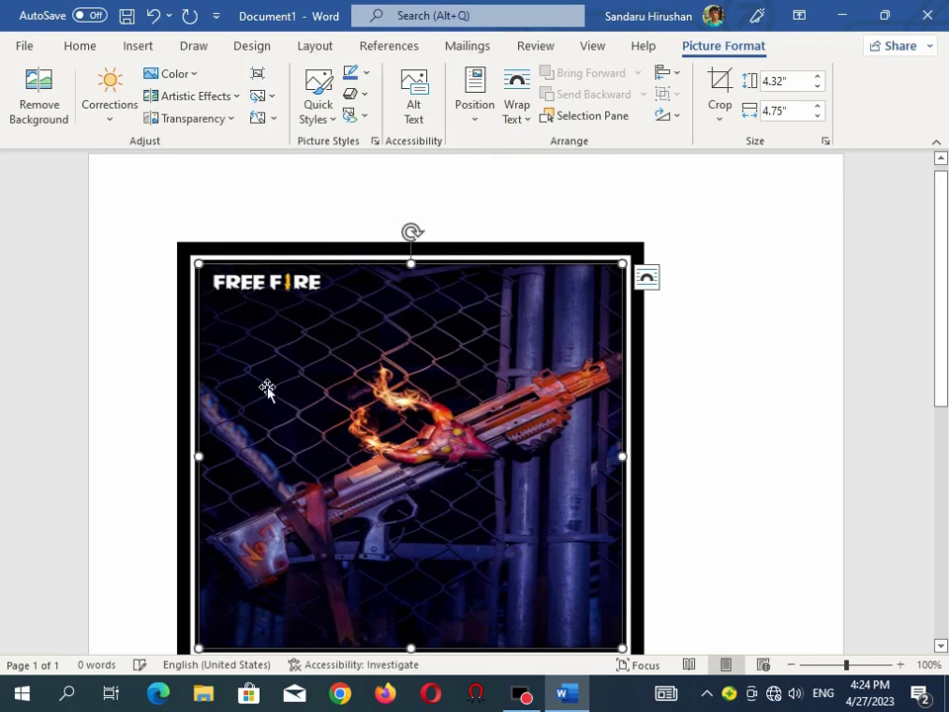
click(366, 77)
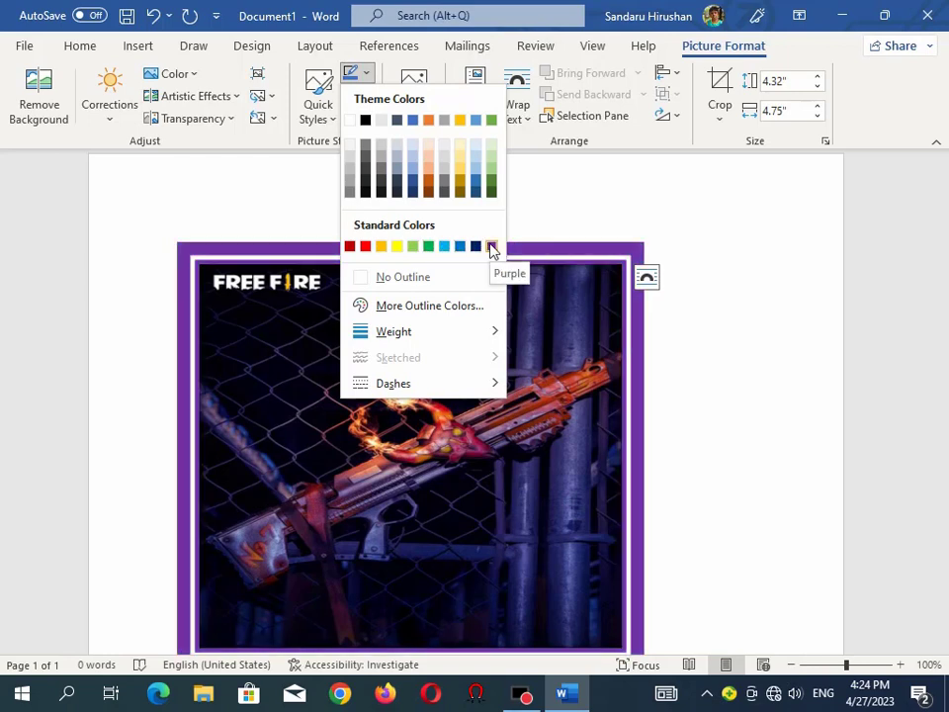
click(366, 246)
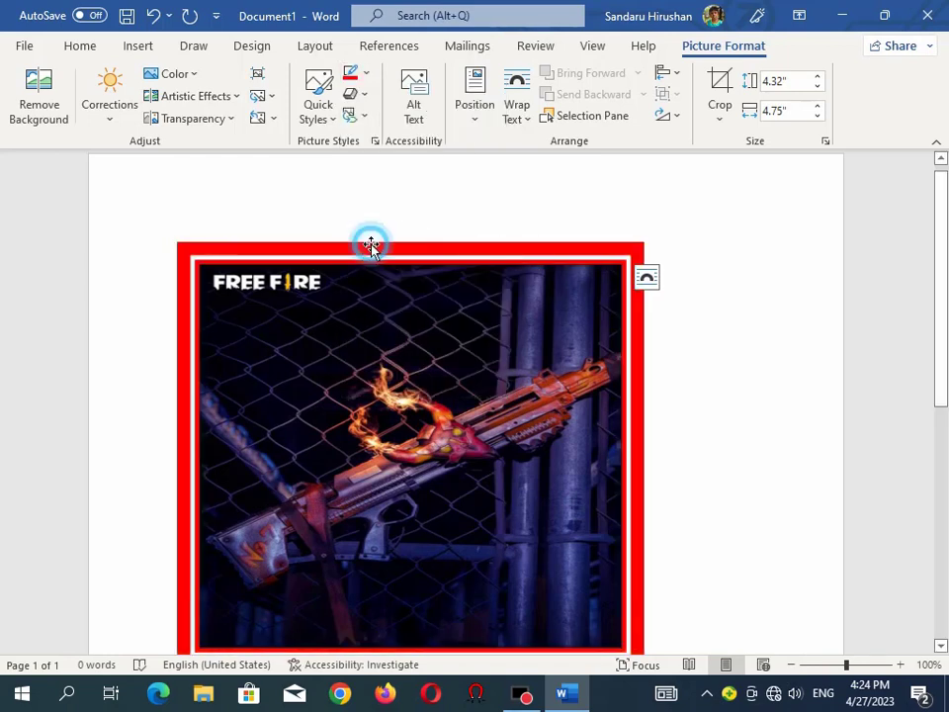
scroll(395, 257, down, 2)
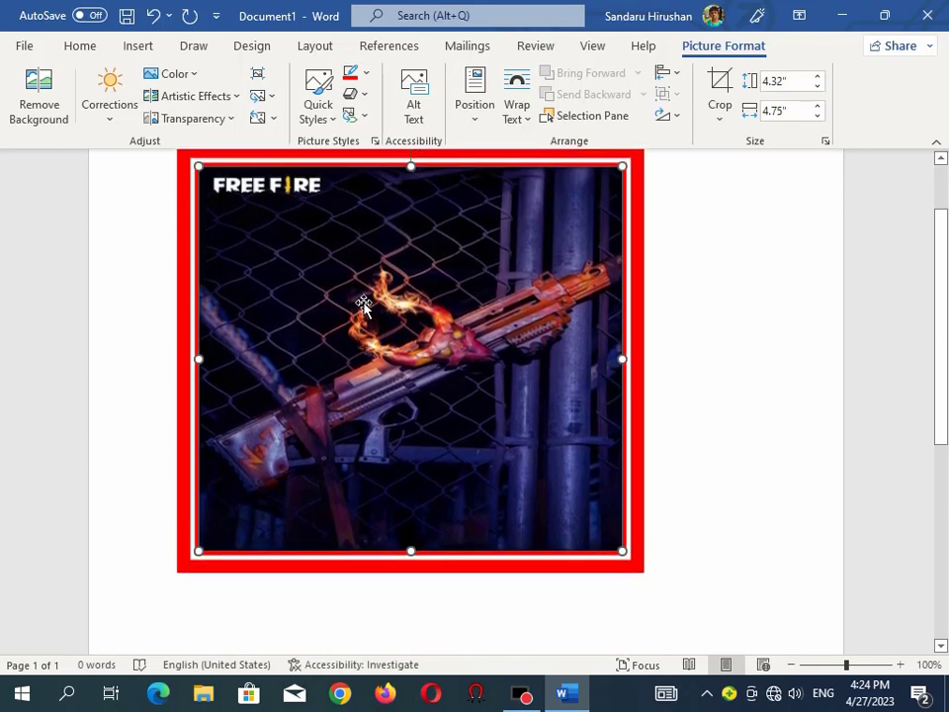
scroll(364, 304, up, 1)
Apply the shadowed oval Quick Style and colour its outline light blue
click(328, 121)
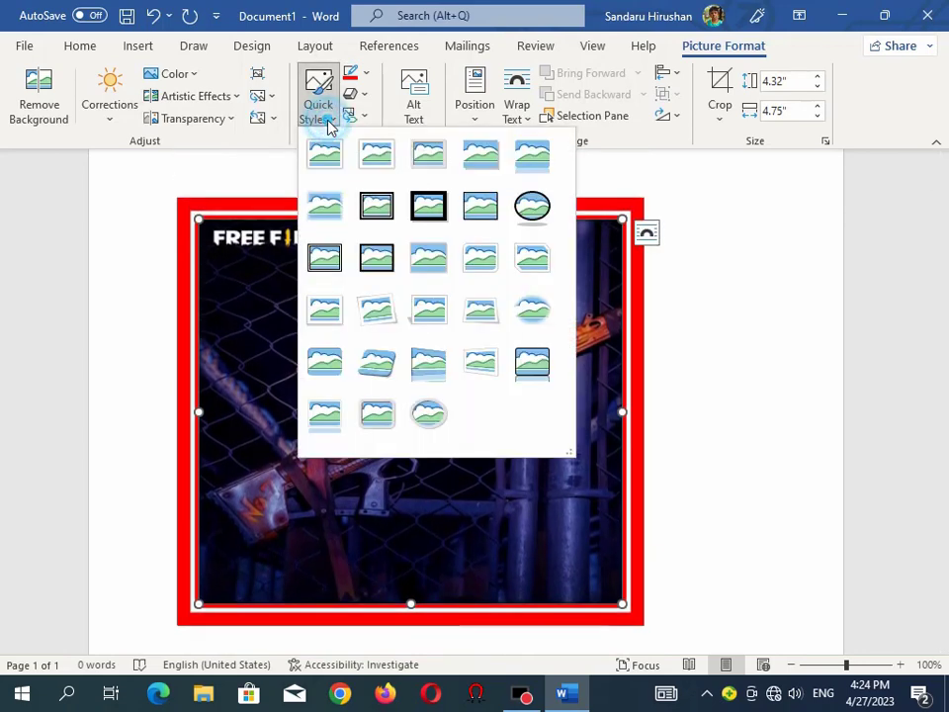
click(530, 208)
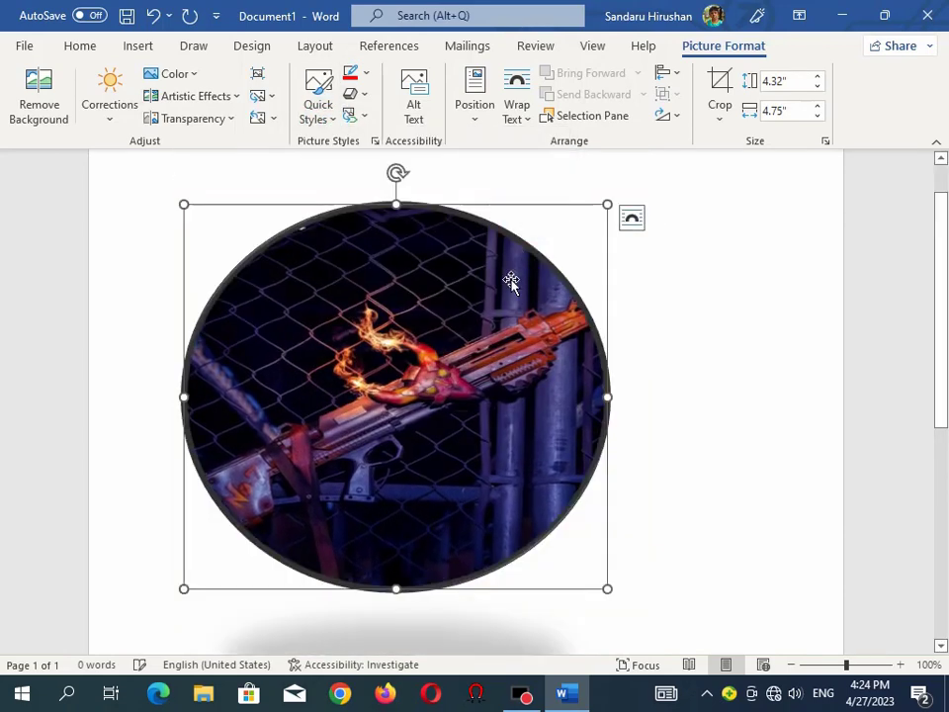
click(369, 76)
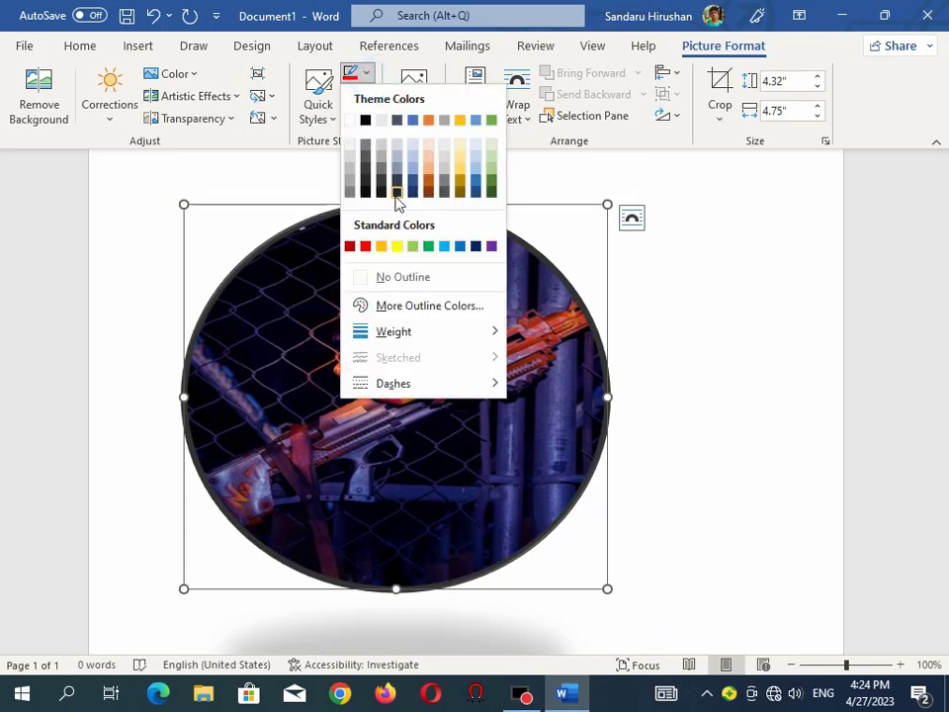
click(441, 249)
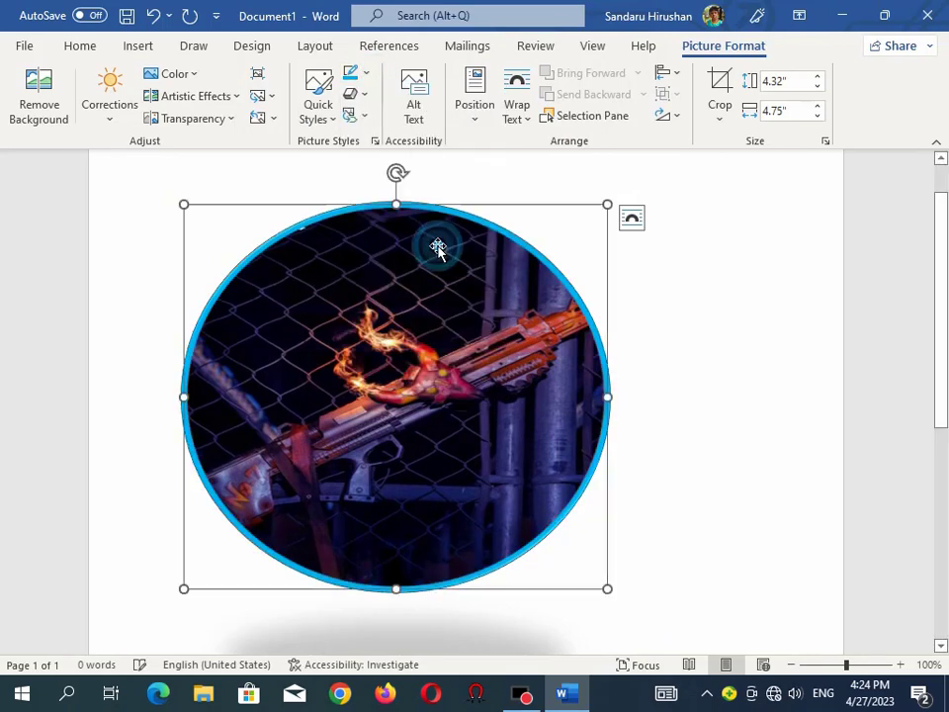
Thicken the light-blue outline to 6 pt, keeping it a solid line
click(365, 76)
mouse_move(428, 336)
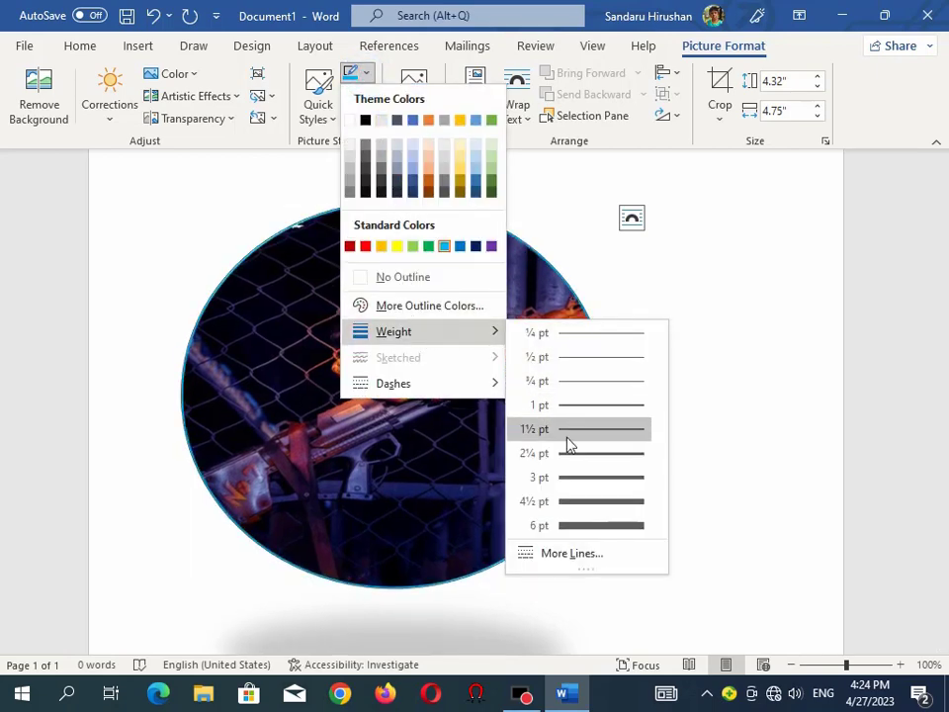
click(593, 530)
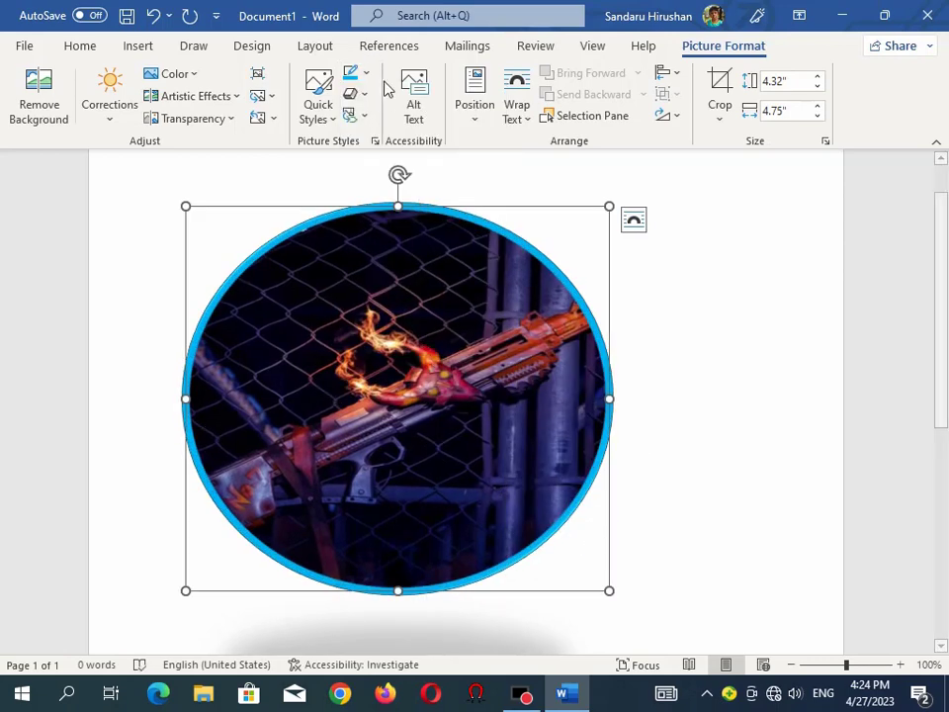
click(367, 72)
click(464, 385)
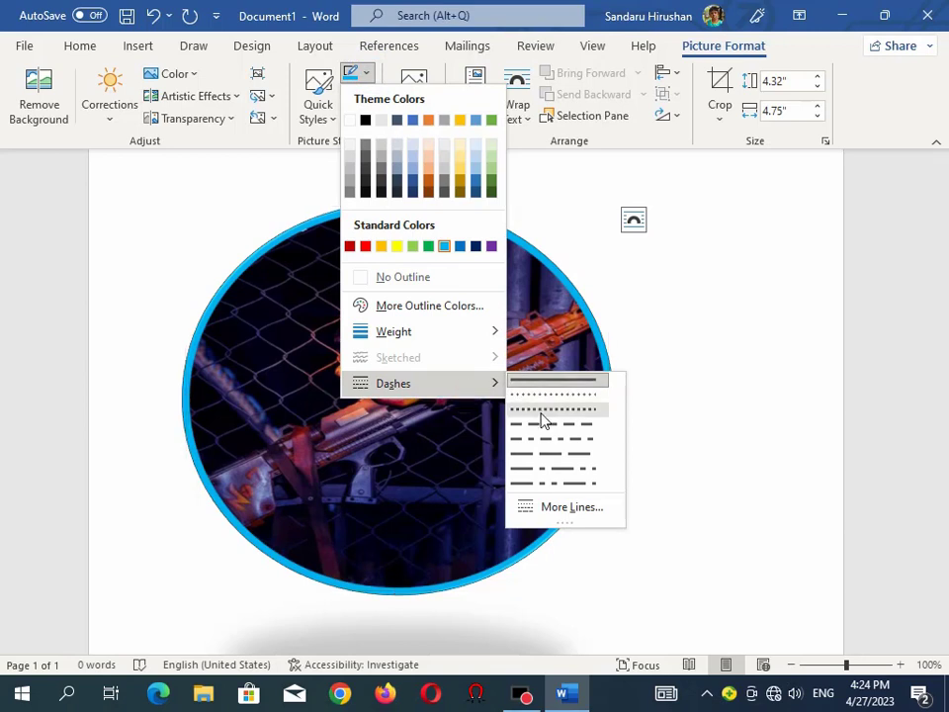
click(539, 454)
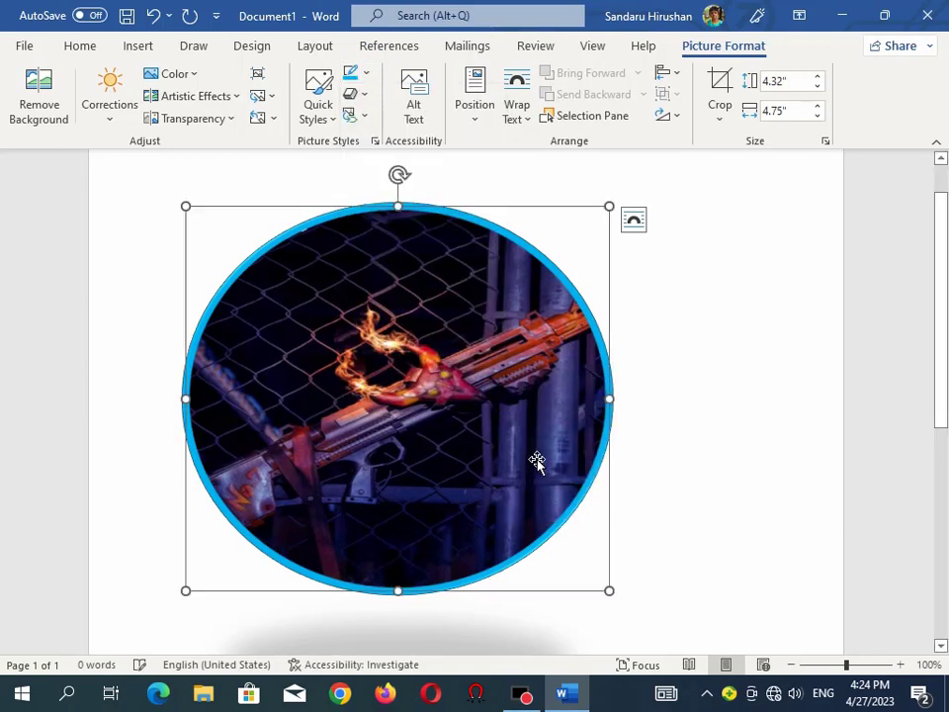
Apply a black-framed rectangular Quick Style and set its border to red
click(320, 115)
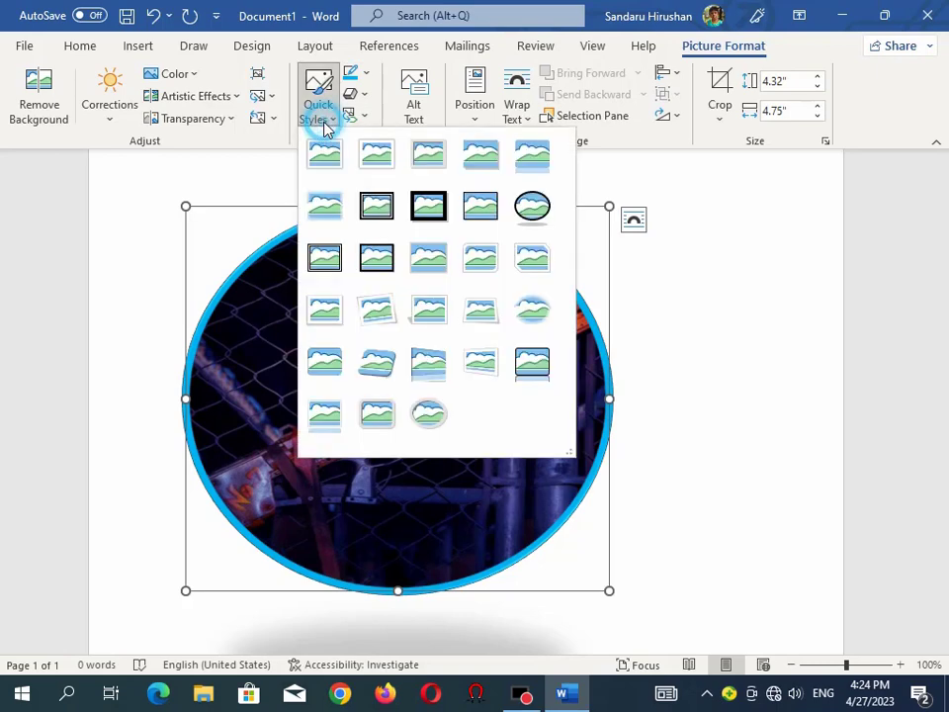
click(377, 203)
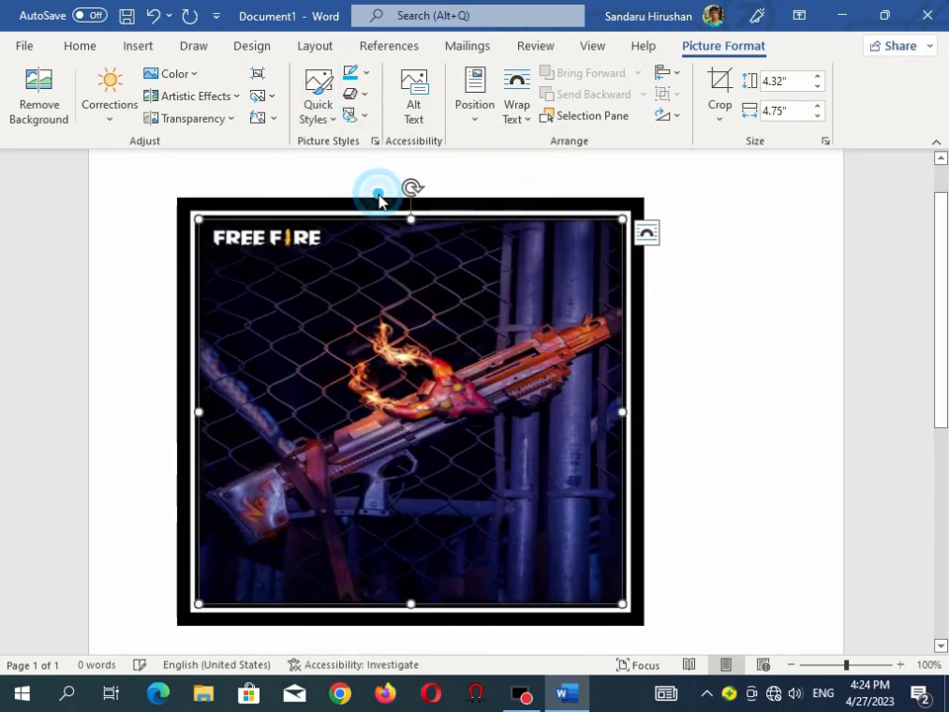
click(367, 83)
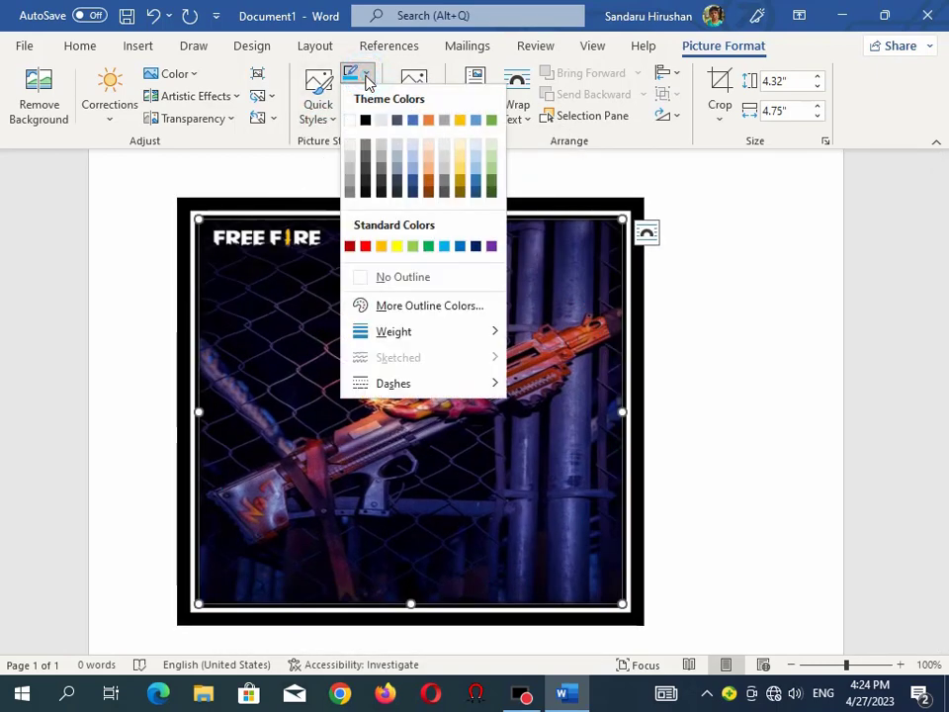
click(368, 248)
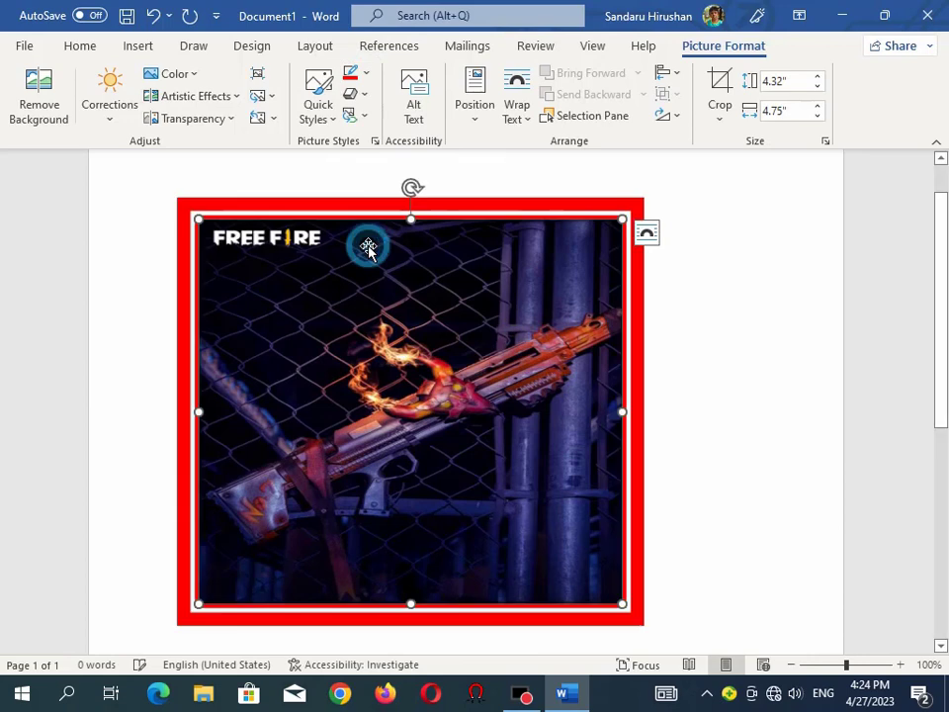
Make the red border a Dashes style with 6 pt weight
click(366, 75)
mouse_move(435, 332)
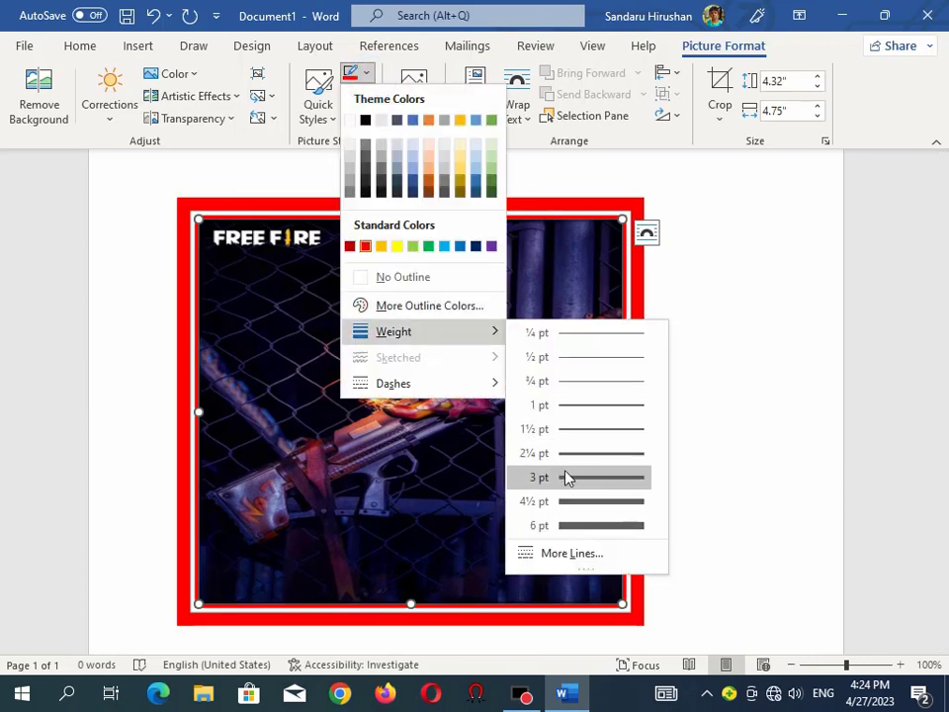
click(588, 525)
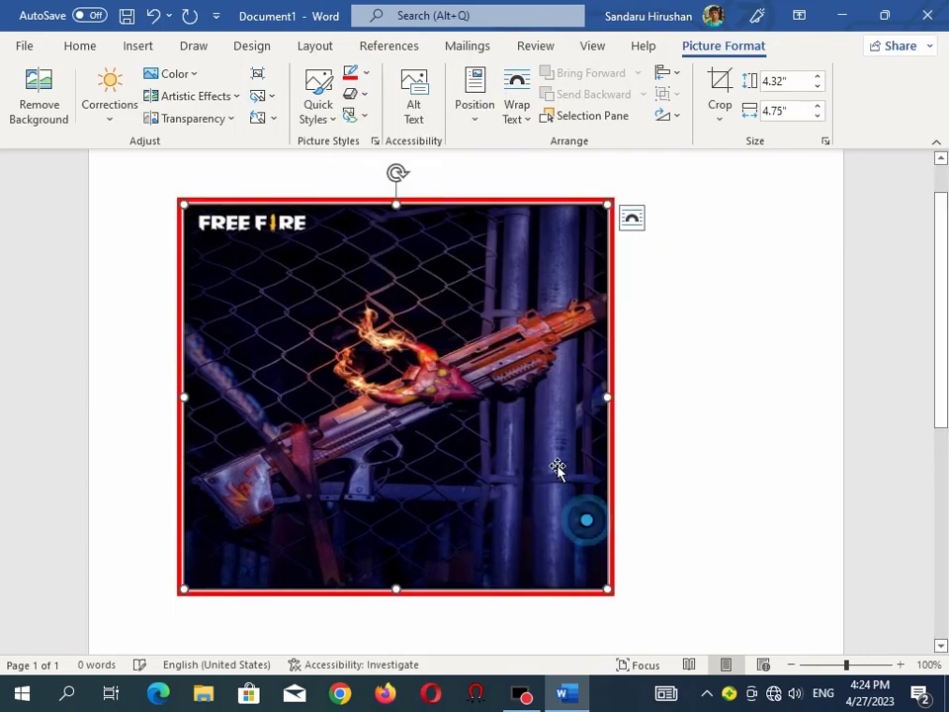
click(368, 77)
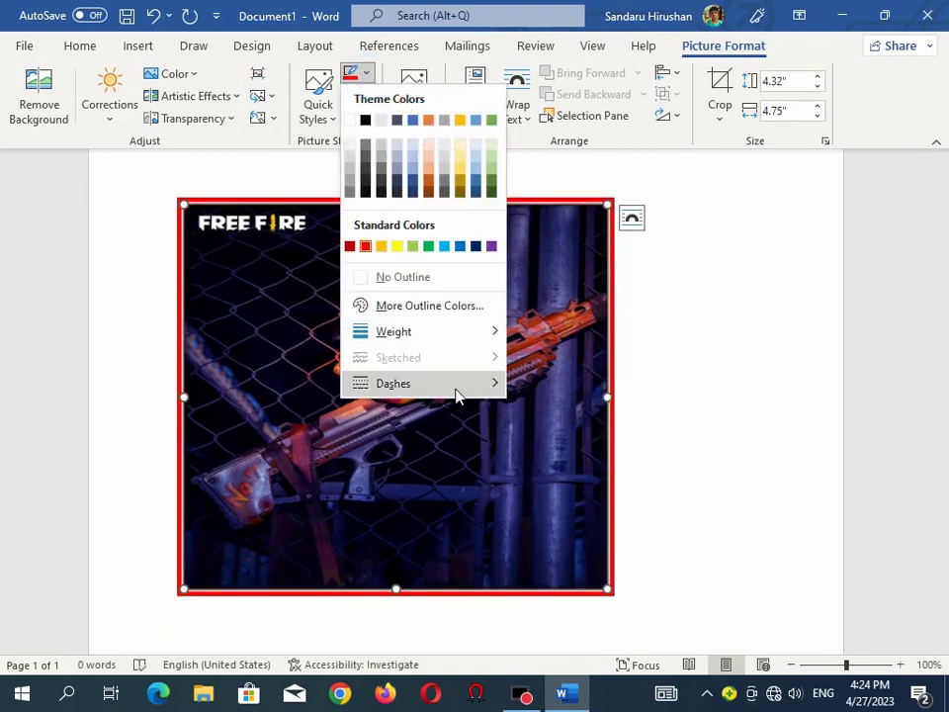
mouse_move(466, 388)
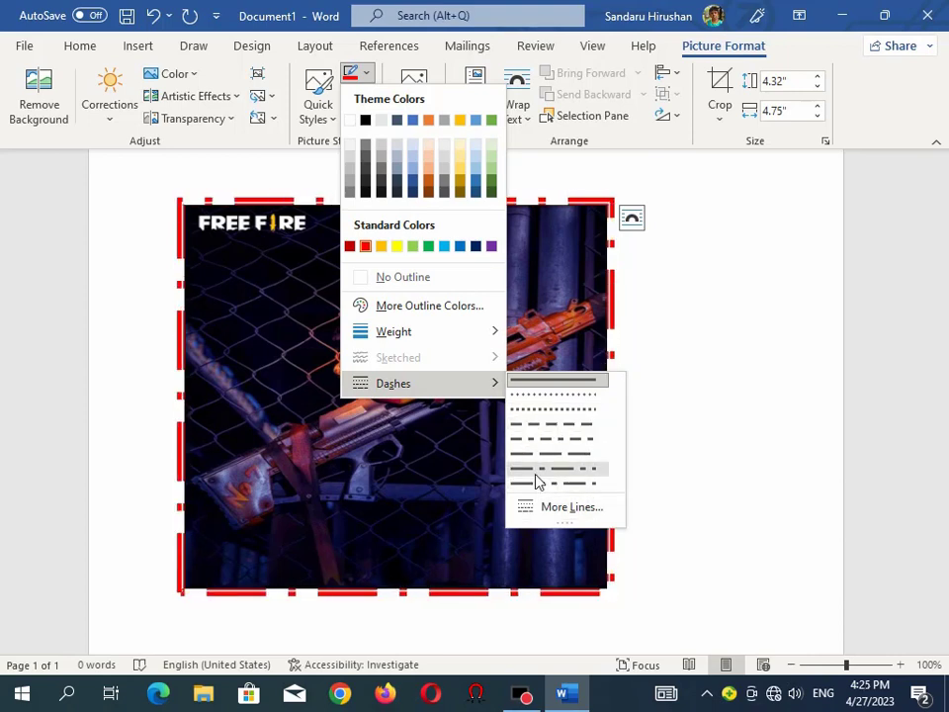
click(543, 423)
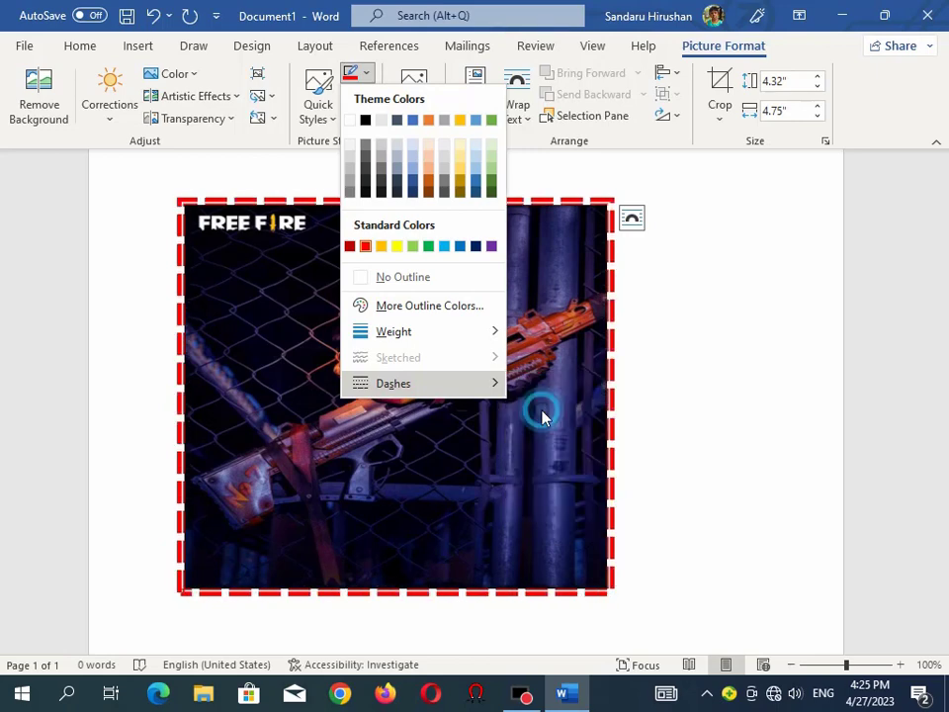
click(366, 74)
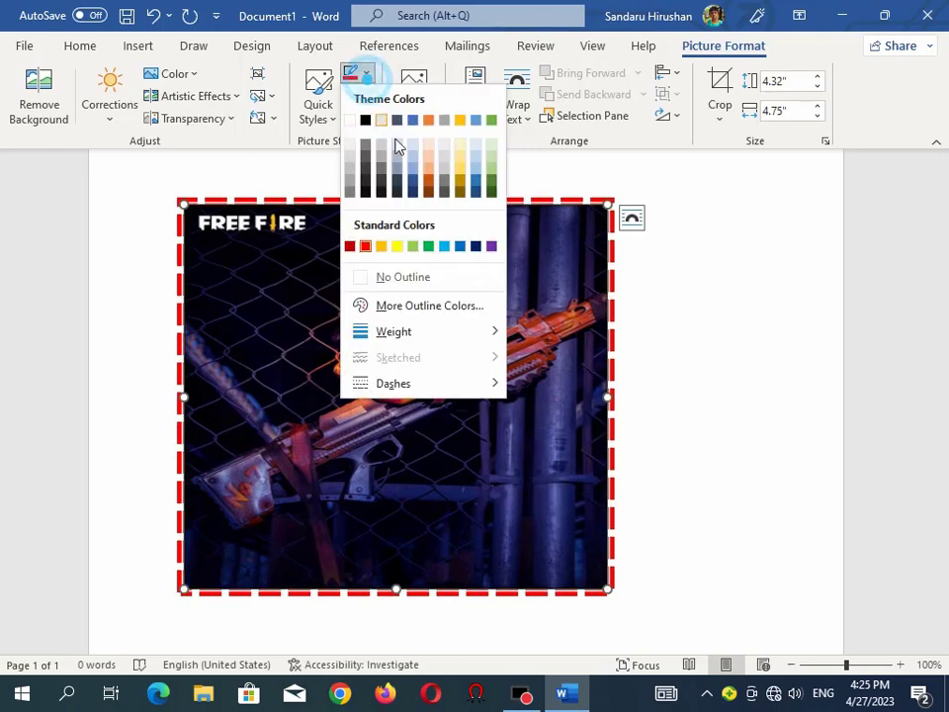
mouse_move(494, 334)
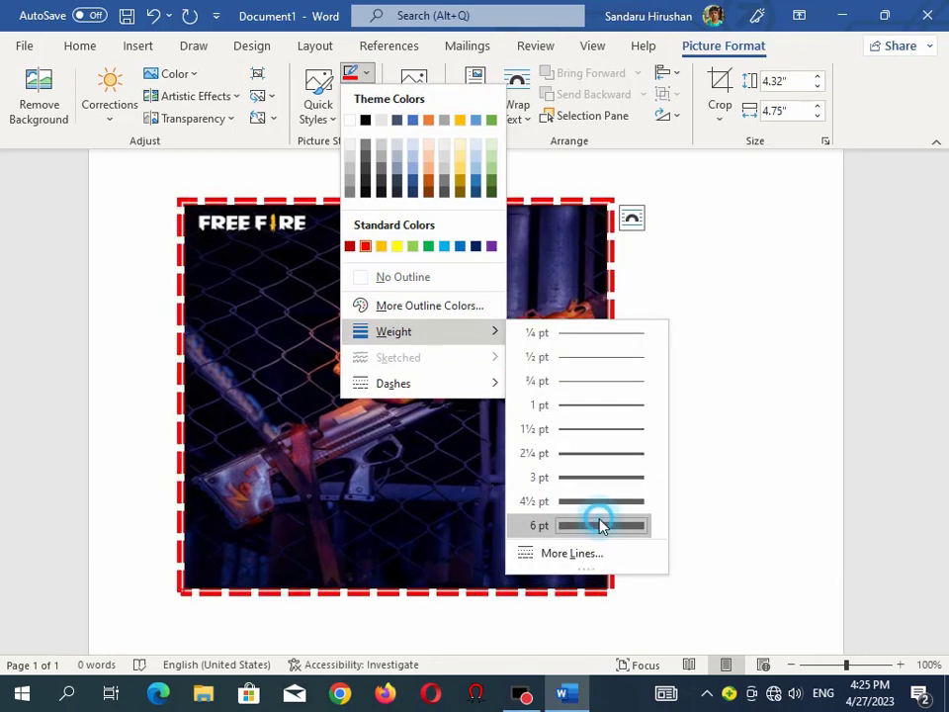
click(600, 525)
Apply a thin black frame style, then switch to the soft-edged oval Quick Style
click(321, 114)
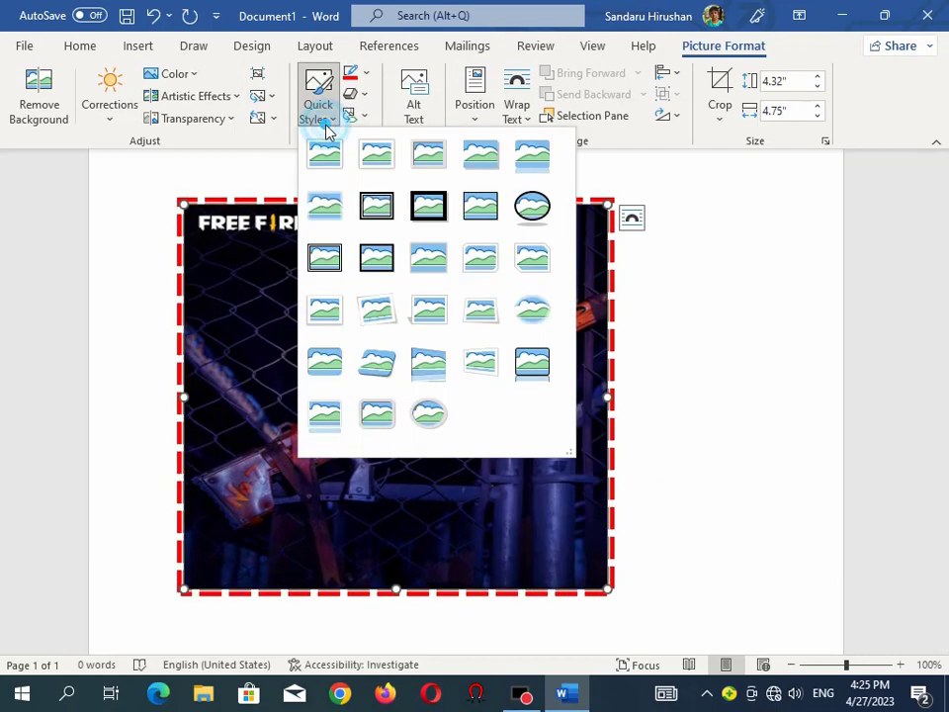
click(326, 259)
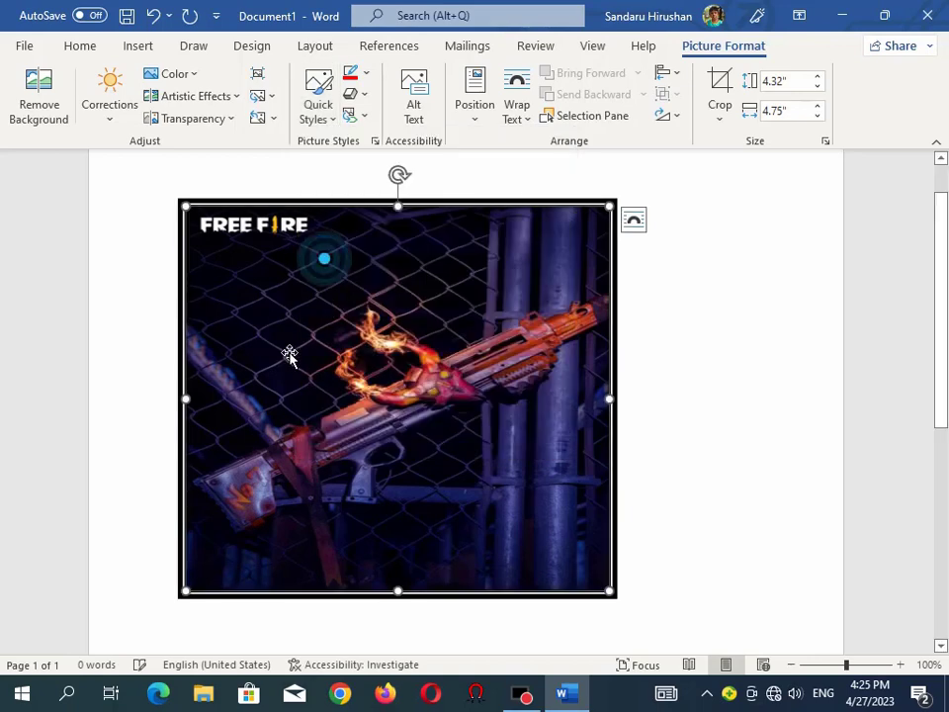
click(328, 117)
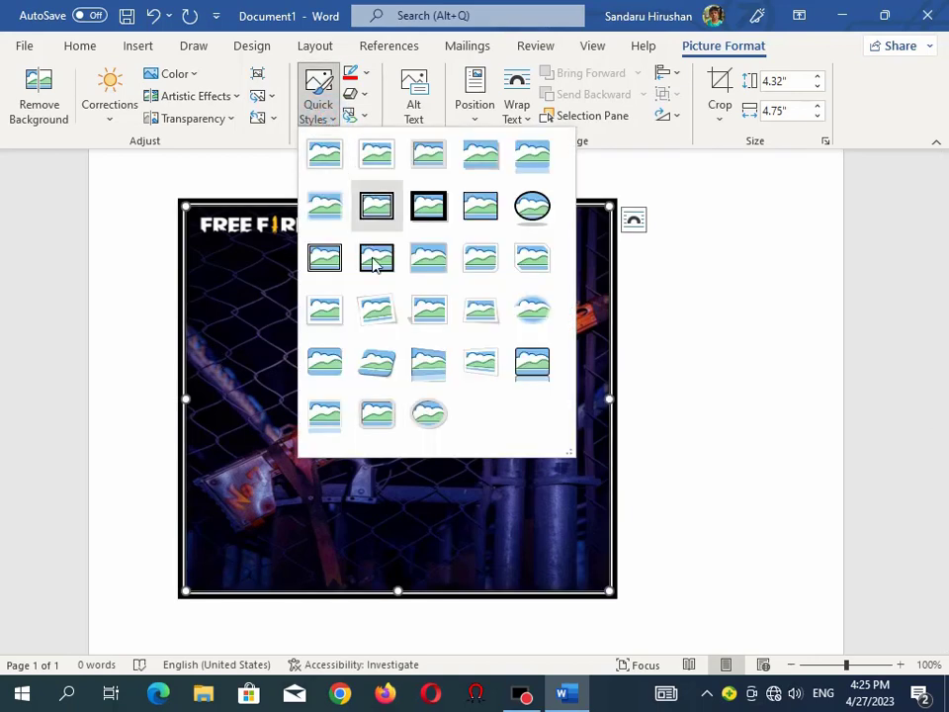
click(435, 420)
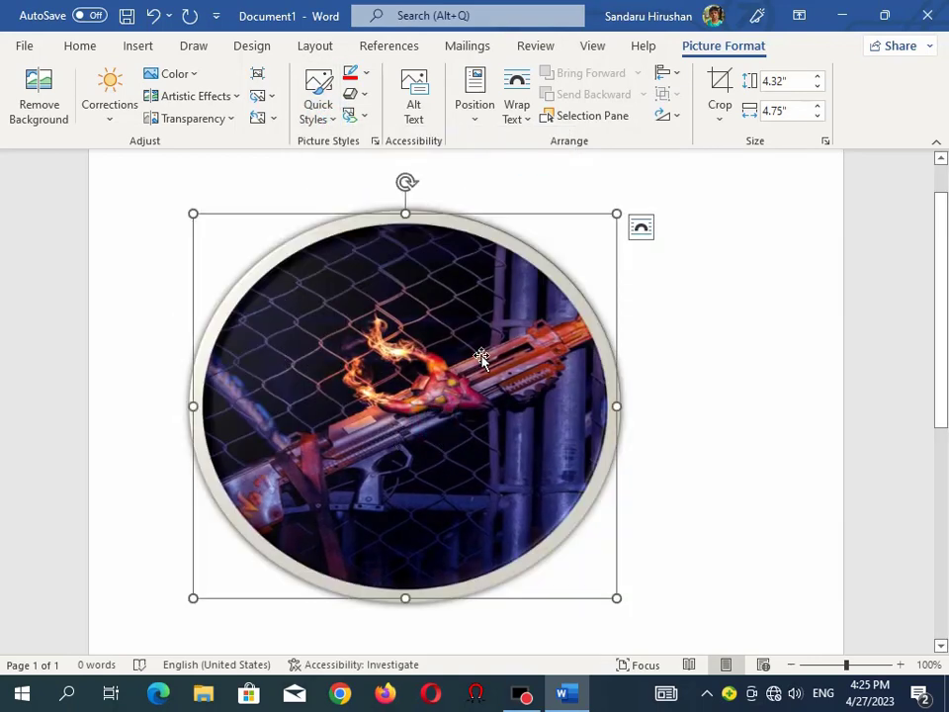
scroll(467, 346, down, 4)
Set the oval photo's Picture Border to the red Standard Color
scroll(467, 349, up, 5)
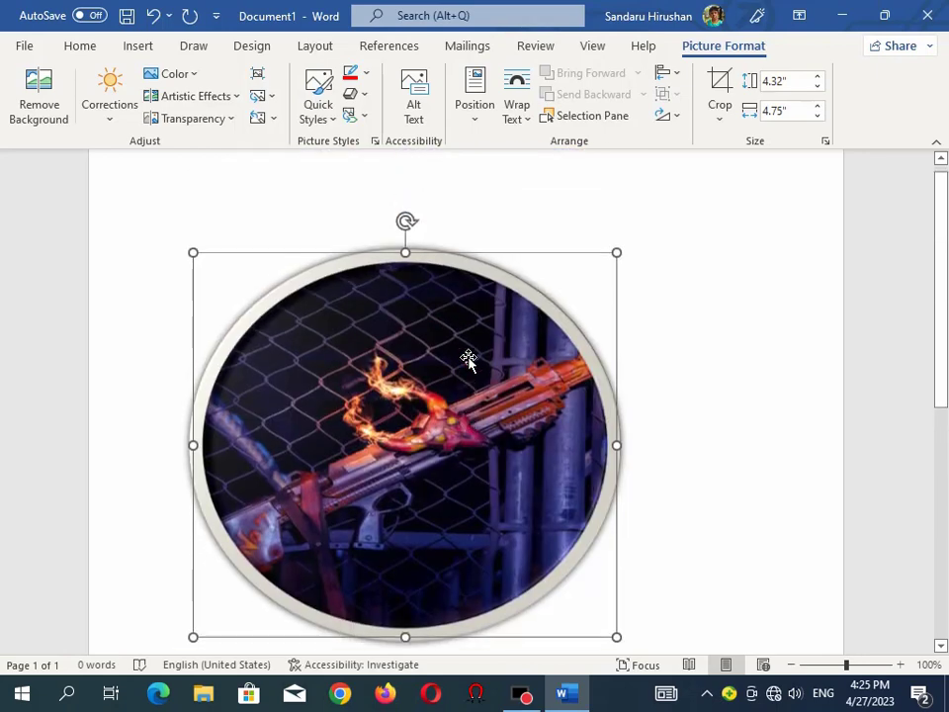
scroll(467, 356, down, 2)
scroll(468, 361, up, 1)
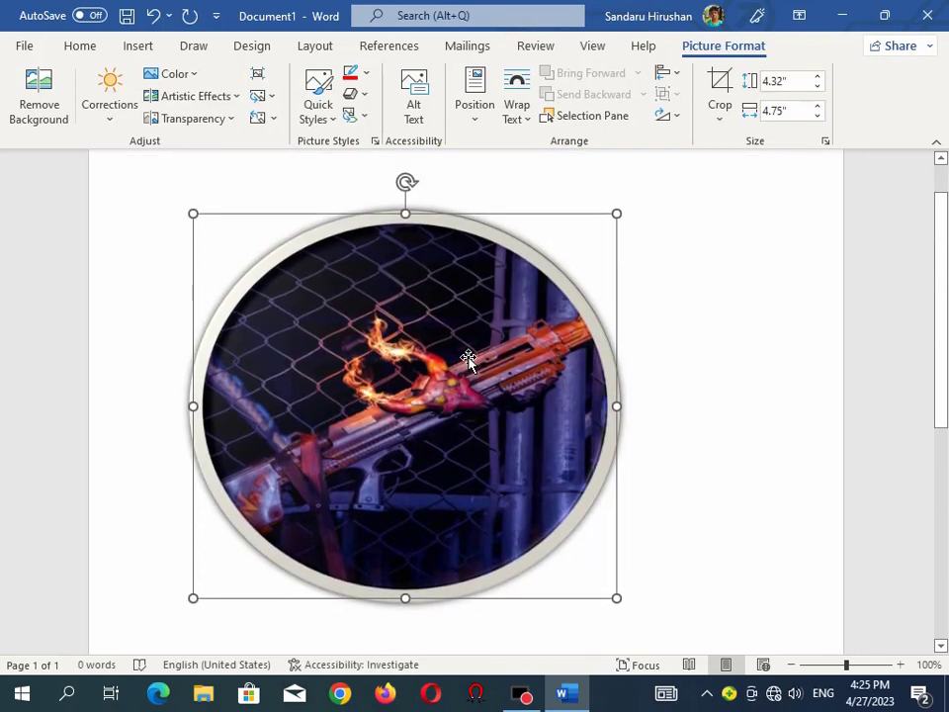
click(370, 83)
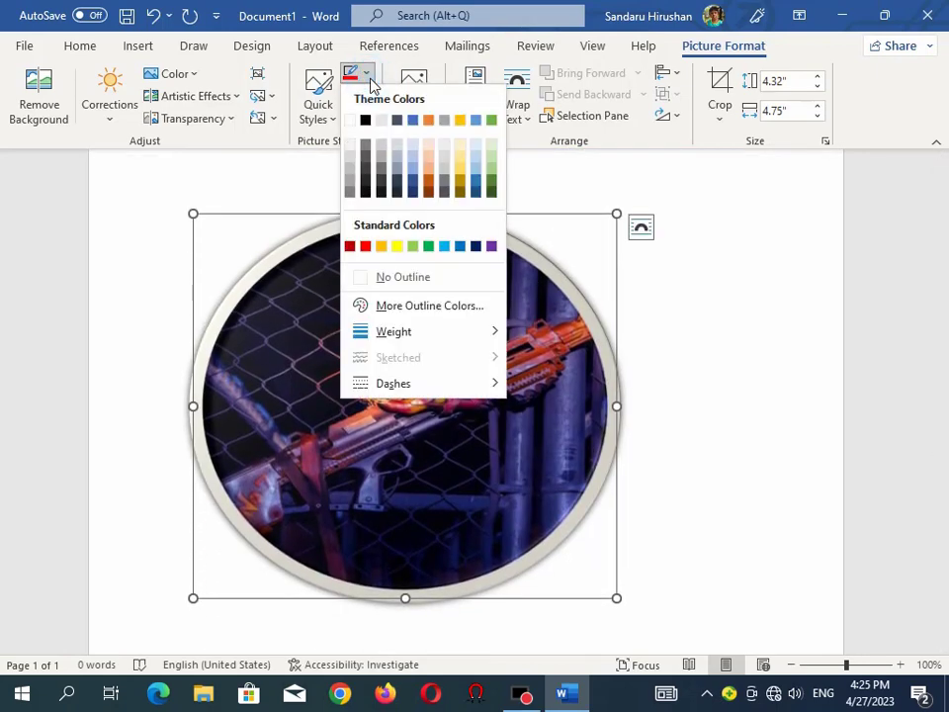
click(366, 248)
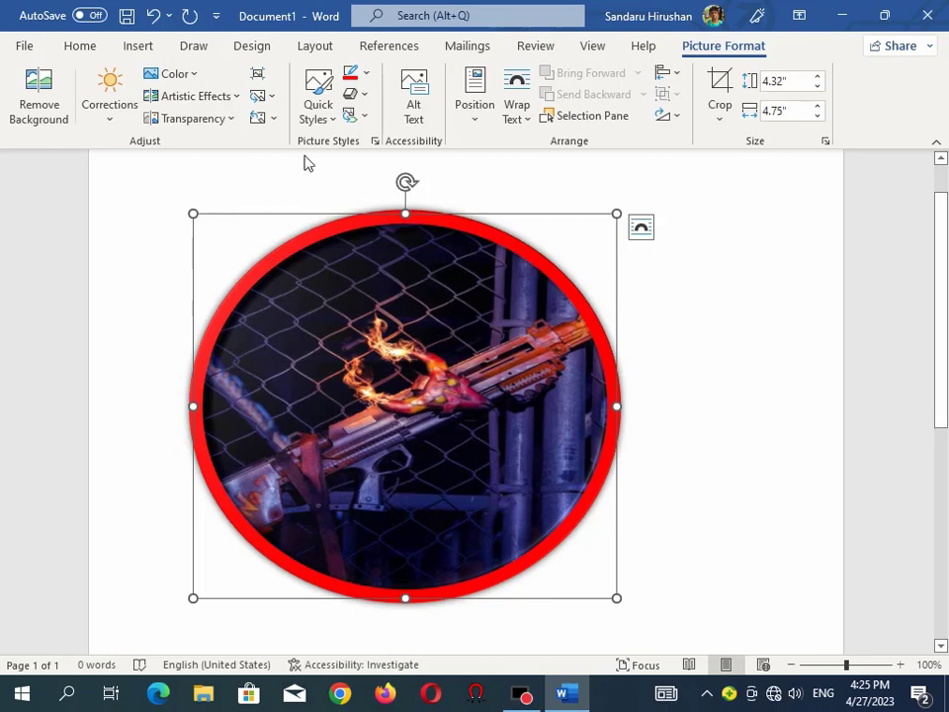
Try the tilted rounded-corner and soft oval styles, then apply the snipped-corner style
click(318, 109)
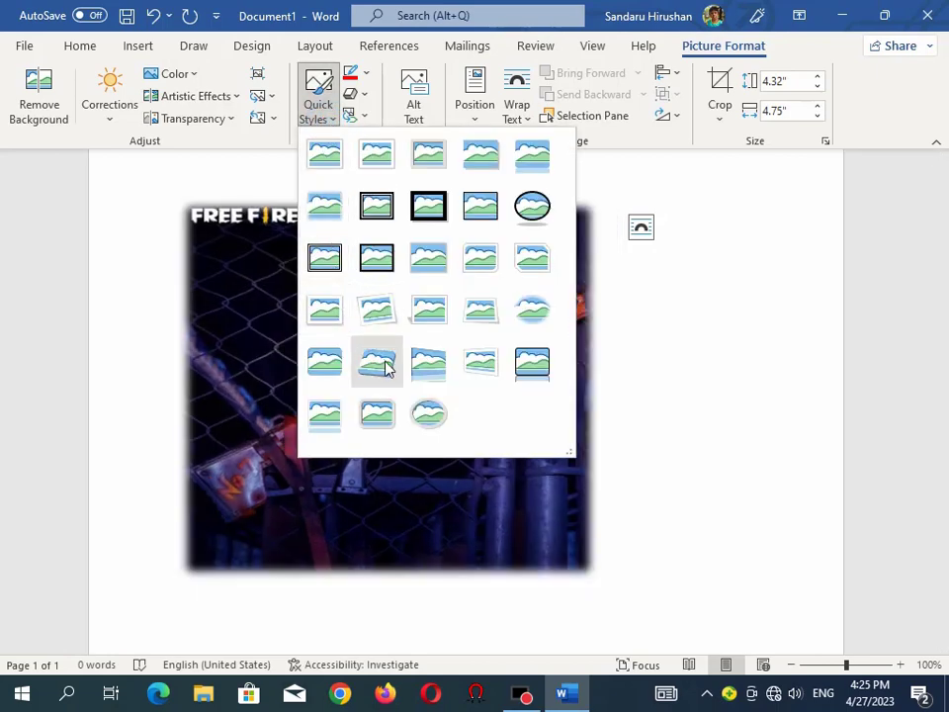
click(381, 365)
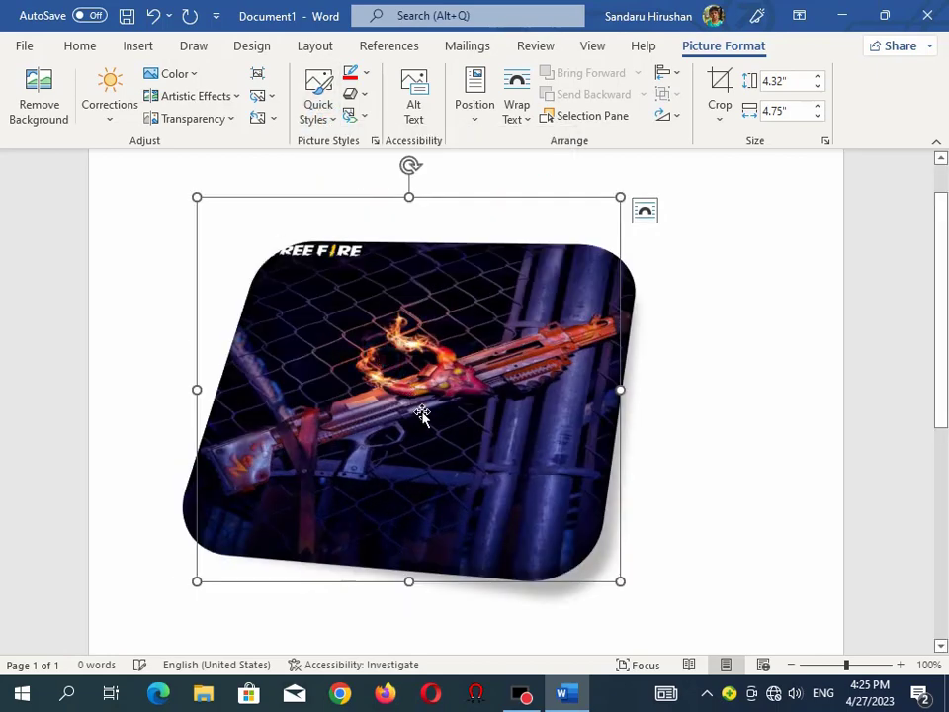
click(314, 118)
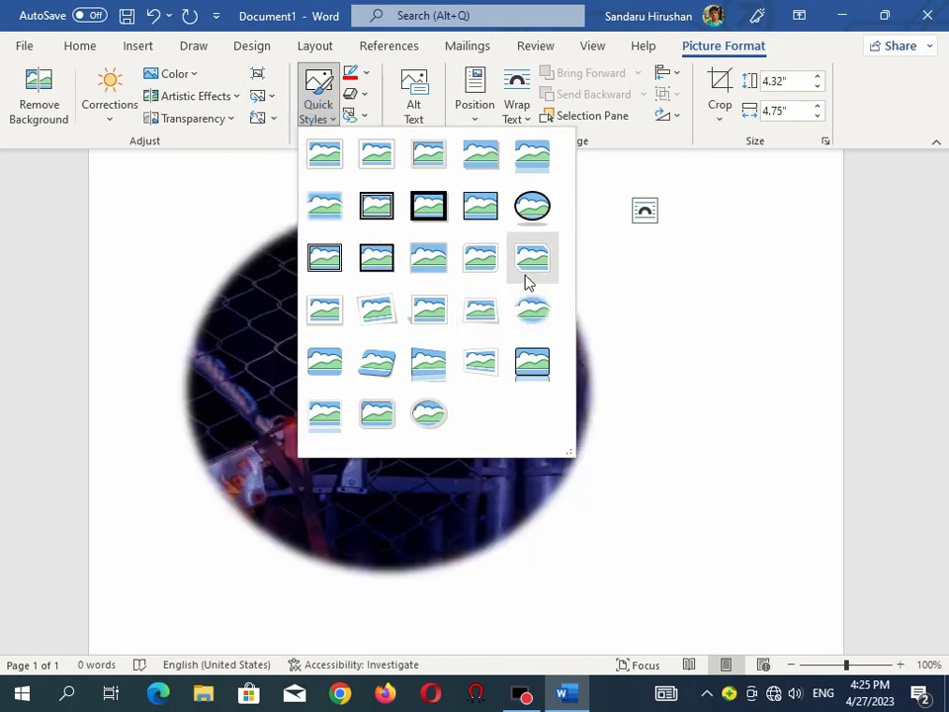
click(532, 311)
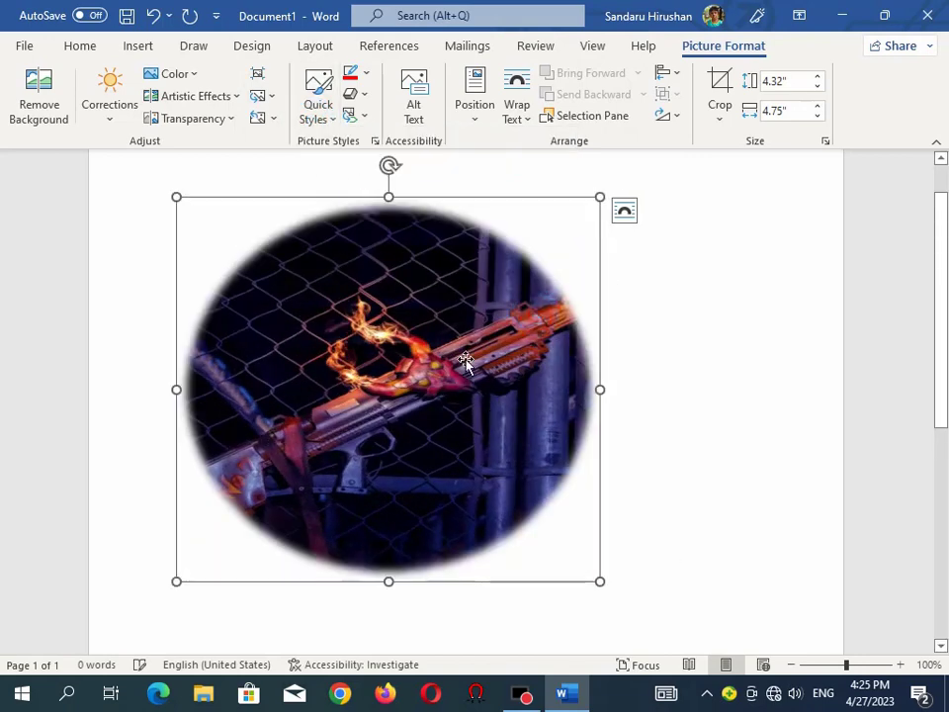
click(322, 117)
click(527, 269)
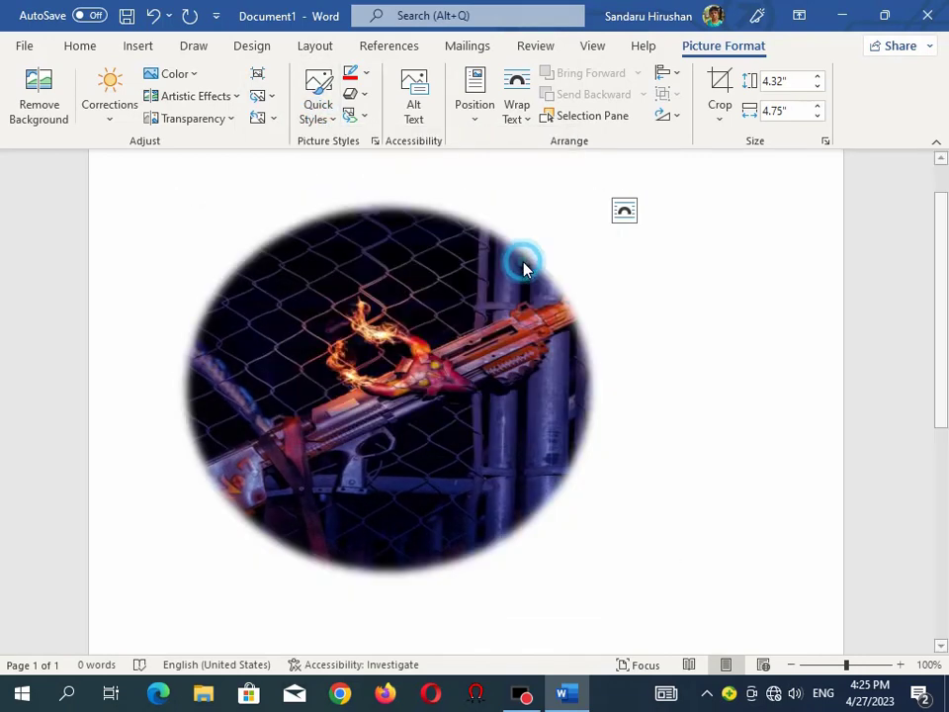
Outline the snipped-corner photo in red and deselect it to view the result
click(367, 75)
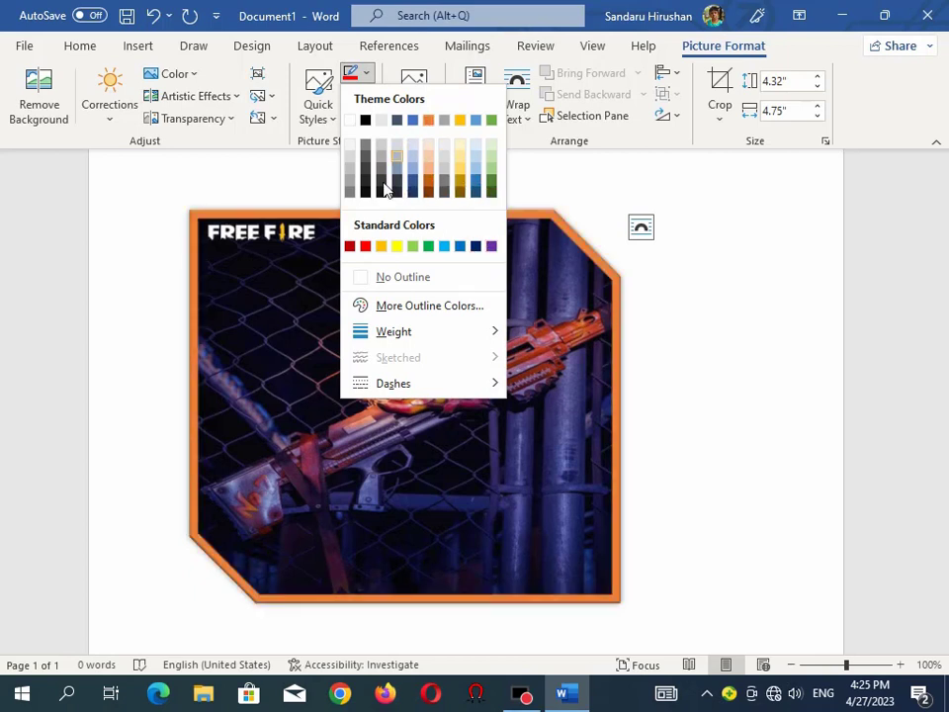
click(365, 245)
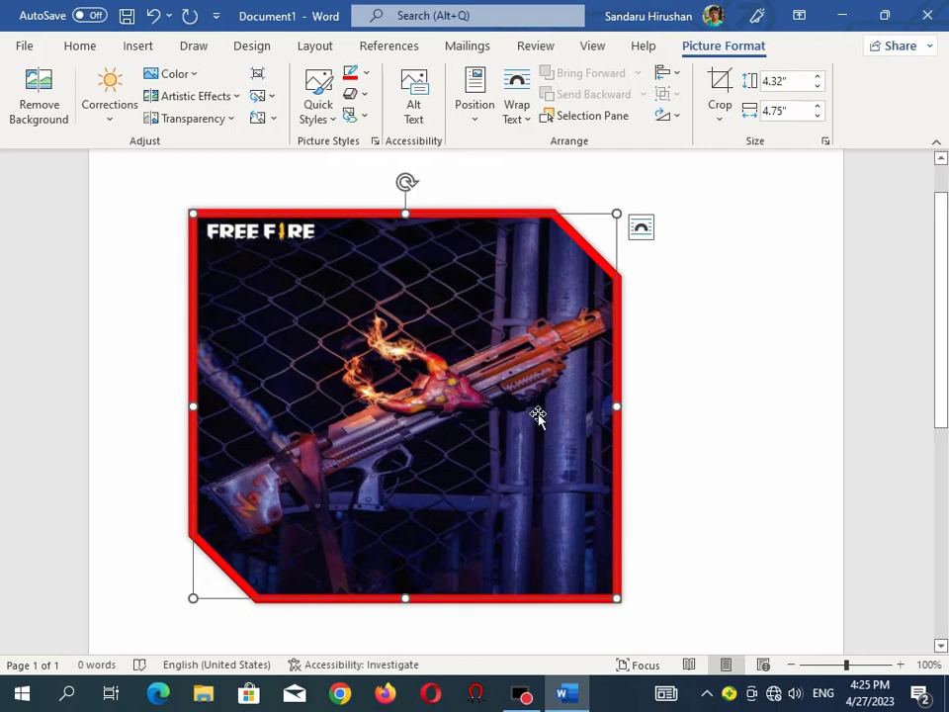
click(637, 431)
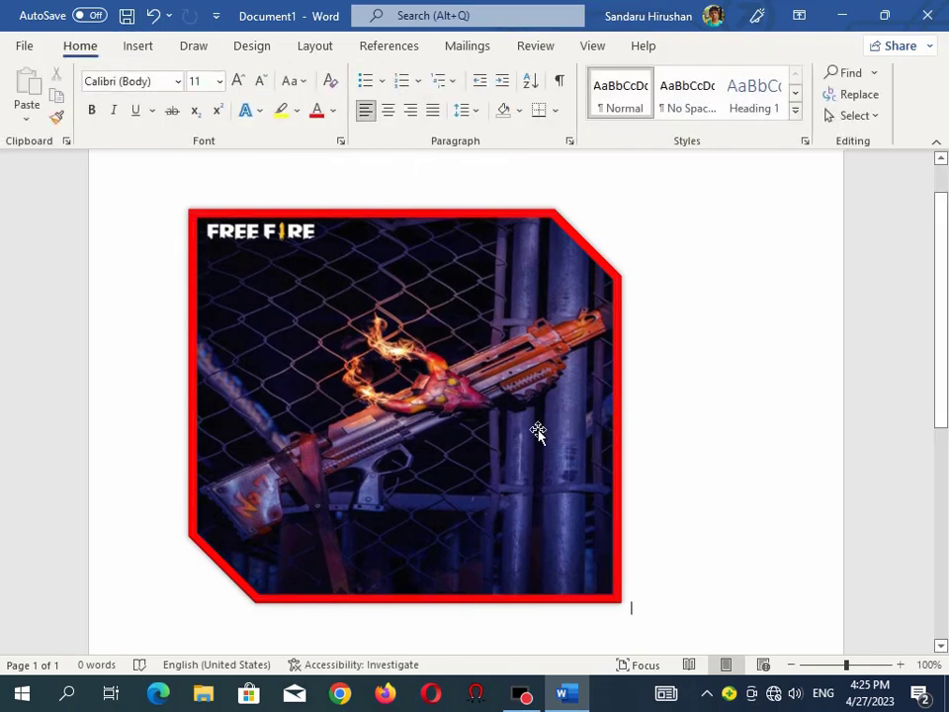
Select the gun photo and undo the last 18 actions, removing its styles and red border
click(290, 294)
click(170, 17)
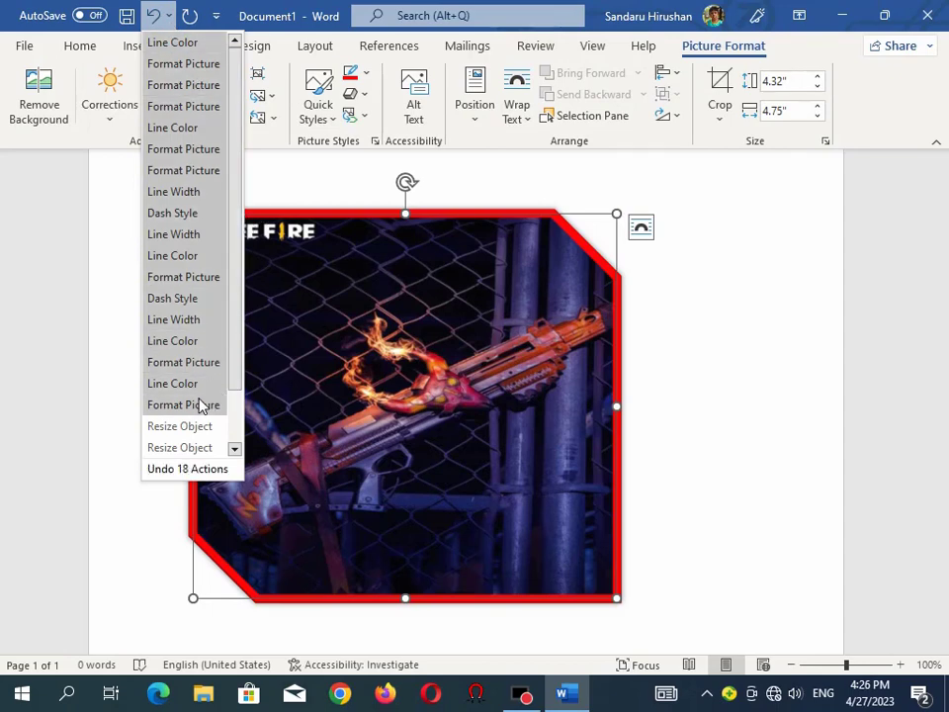
click(197, 408)
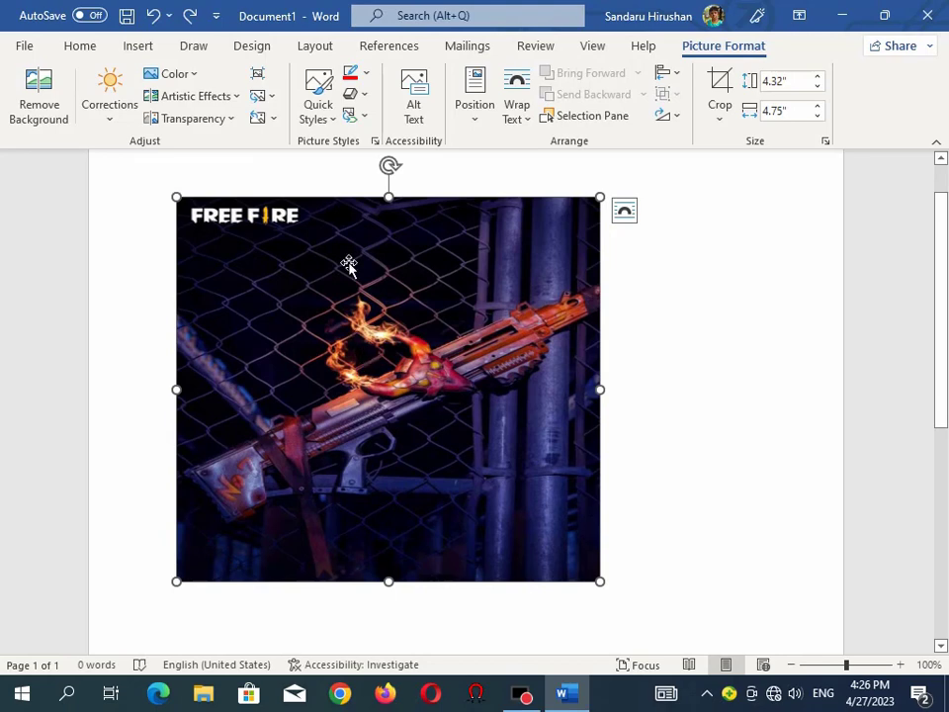
Apply an Inner shadow to the gun photo from Picture Effects
click(358, 95)
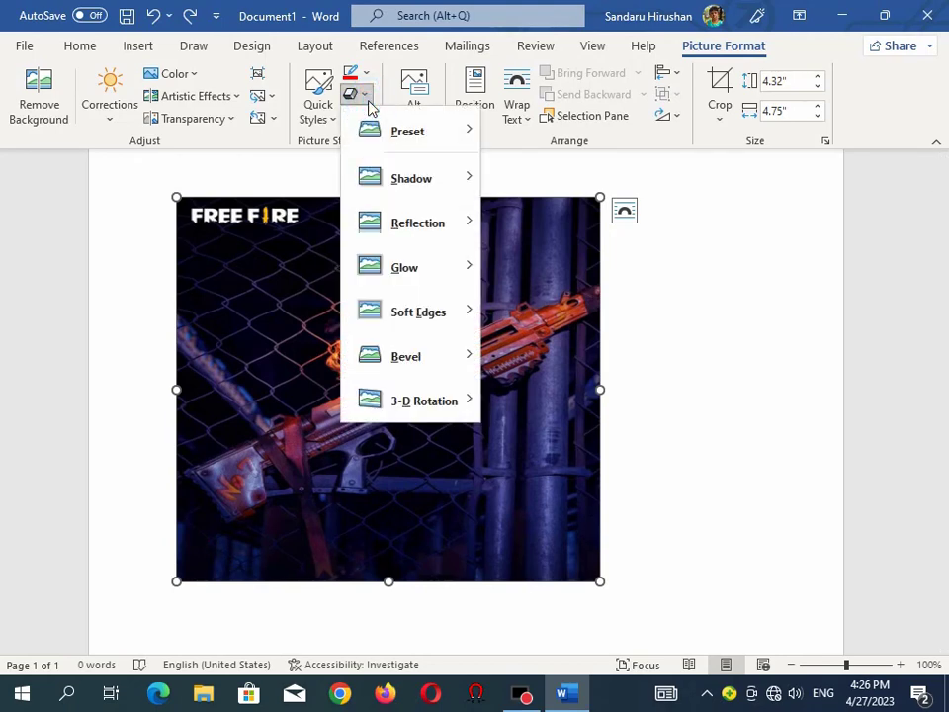
click(405, 183)
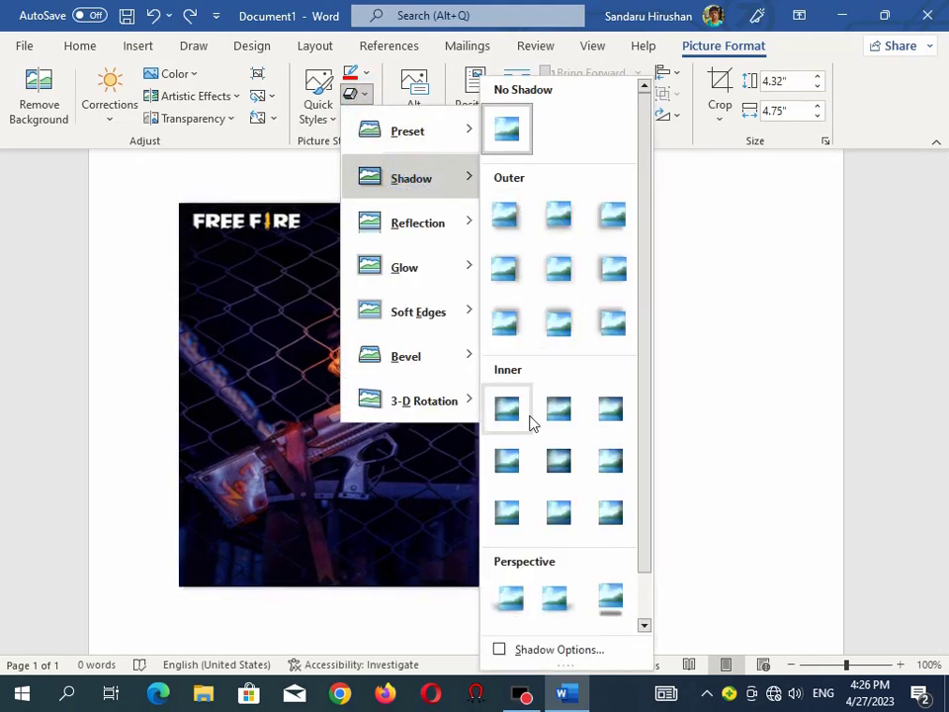
click(559, 511)
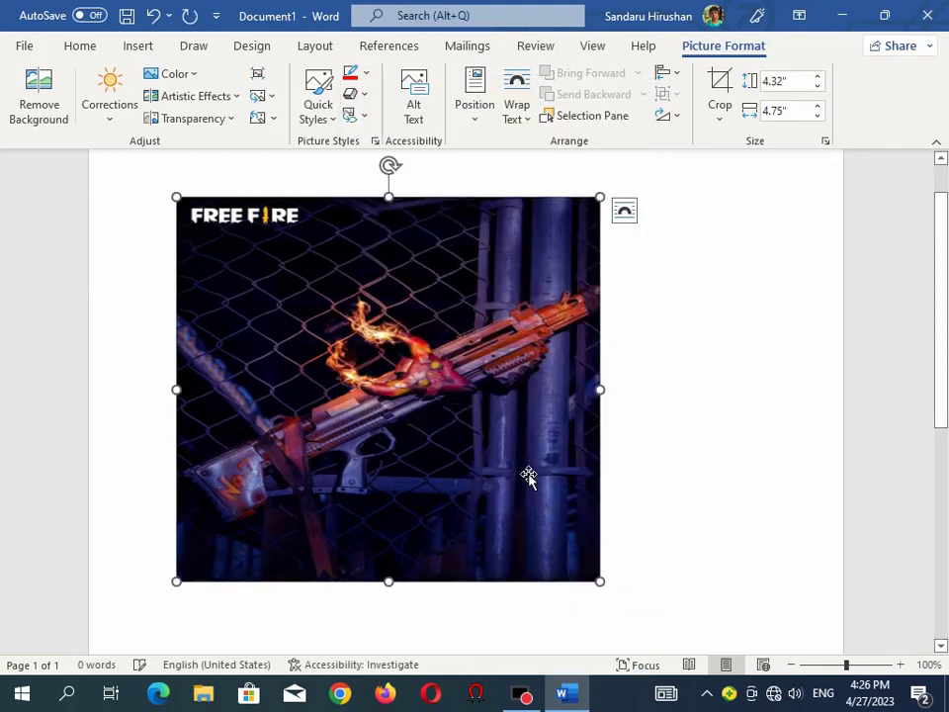
scroll(528, 477, down, 3)
scroll(538, 459, up, 3)
scroll(538, 457, up, 1)
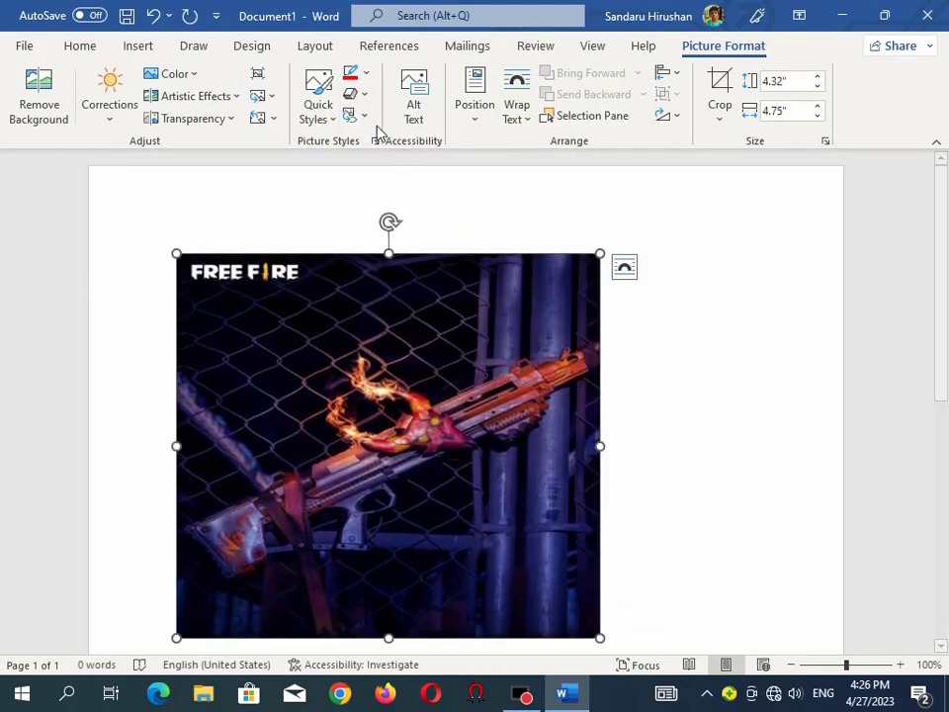
Tilt the photo with the Off Axis 1: Right 3-D rotation preset
click(364, 96)
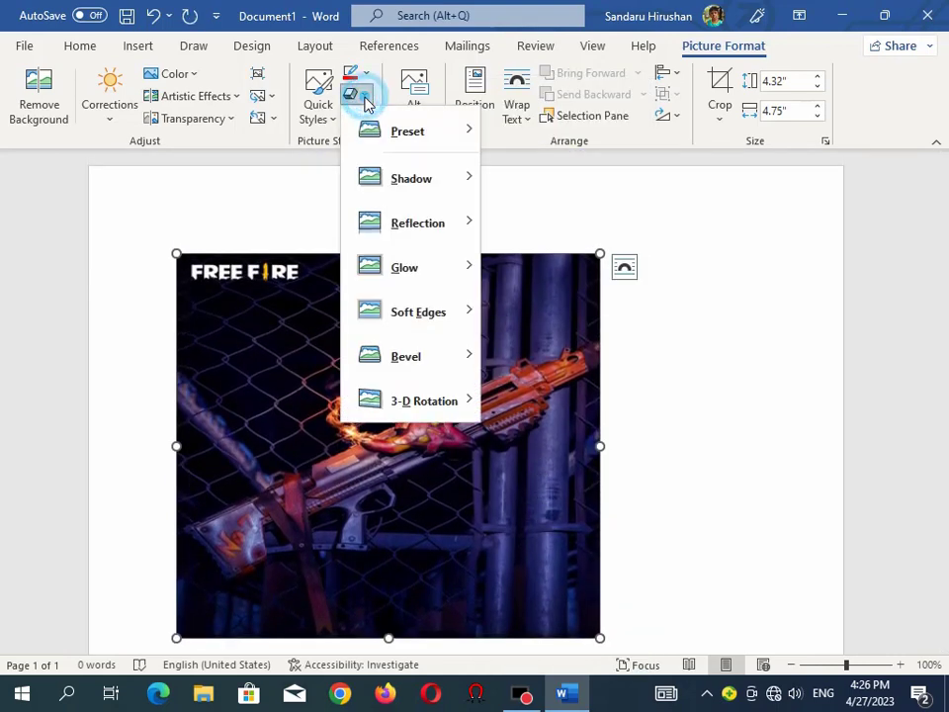
click(422, 406)
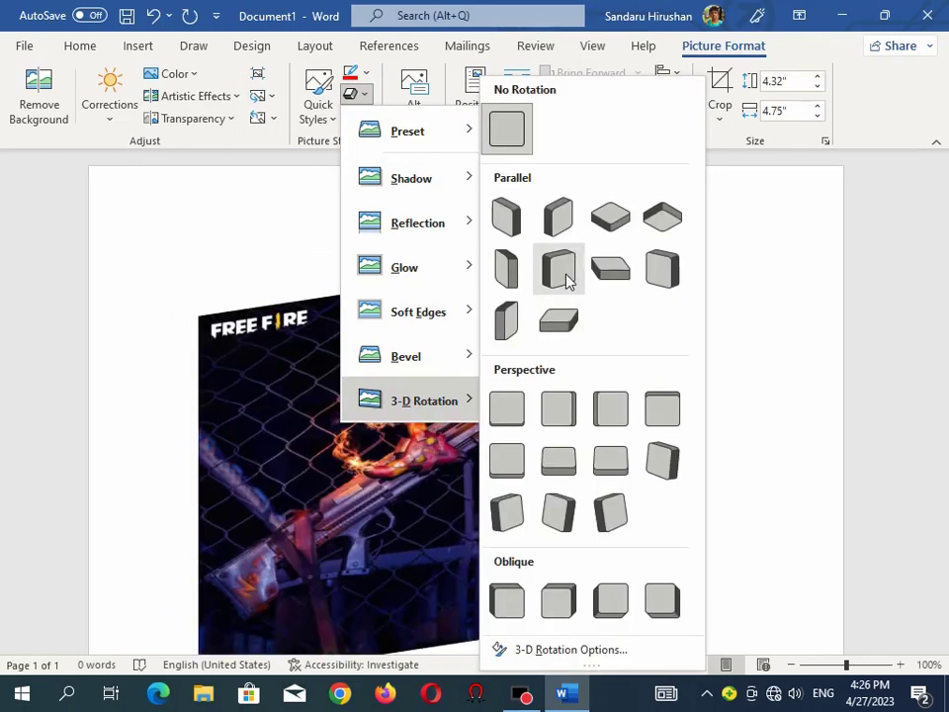
click(567, 278)
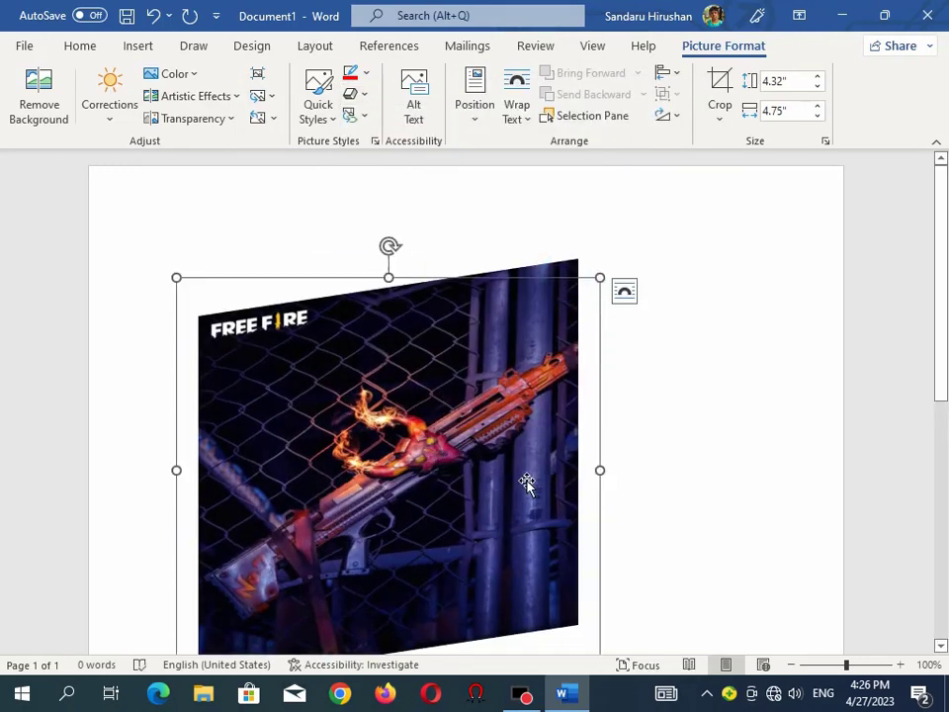
scroll(526, 464, down, 1)
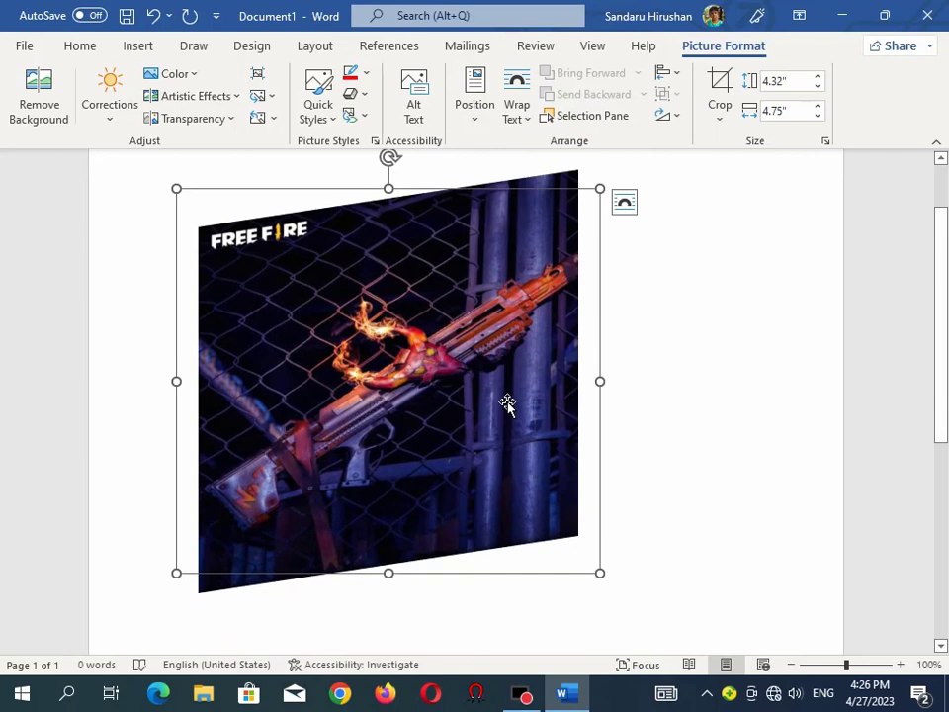
scroll(506, 403, up, 1)
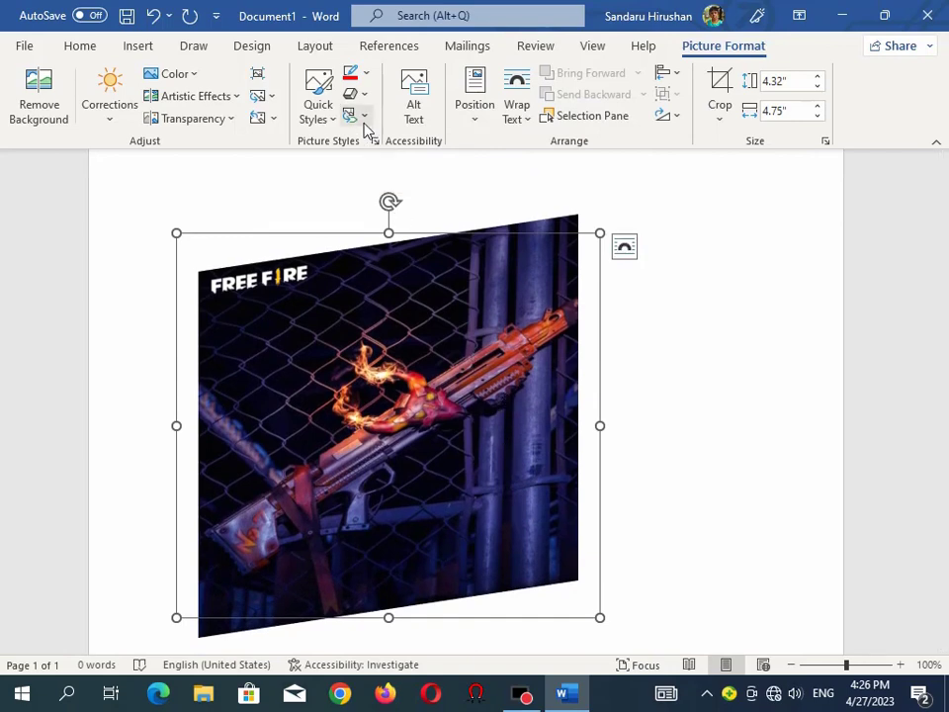
Switch the photo to a different 3-D rotation preset
click(358, 99)
mouse_move(435, 412)
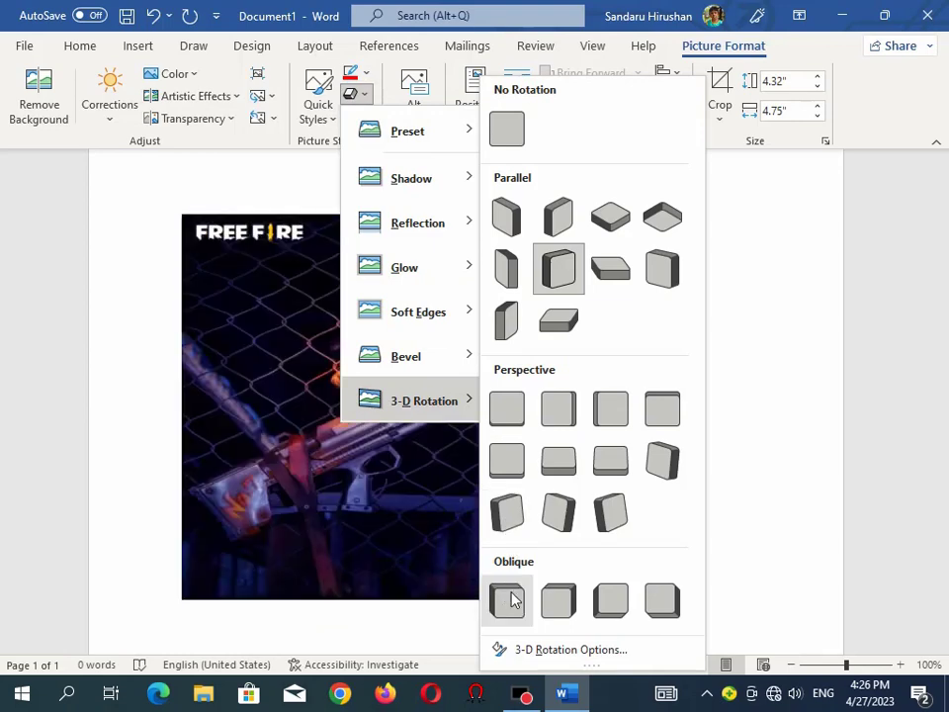
click(570, 514)
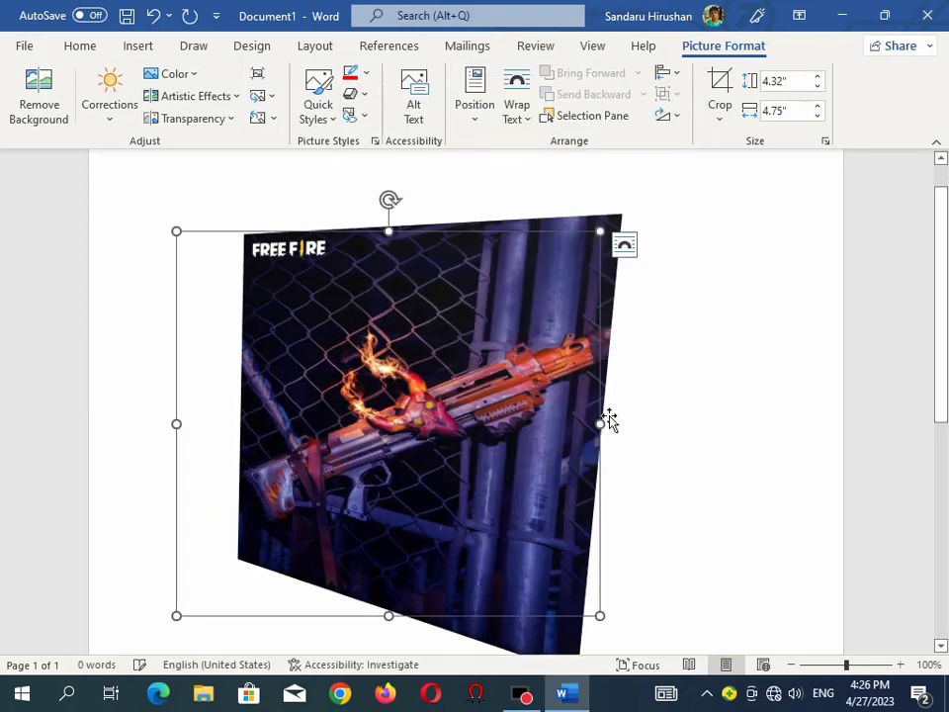
click(365, 118)
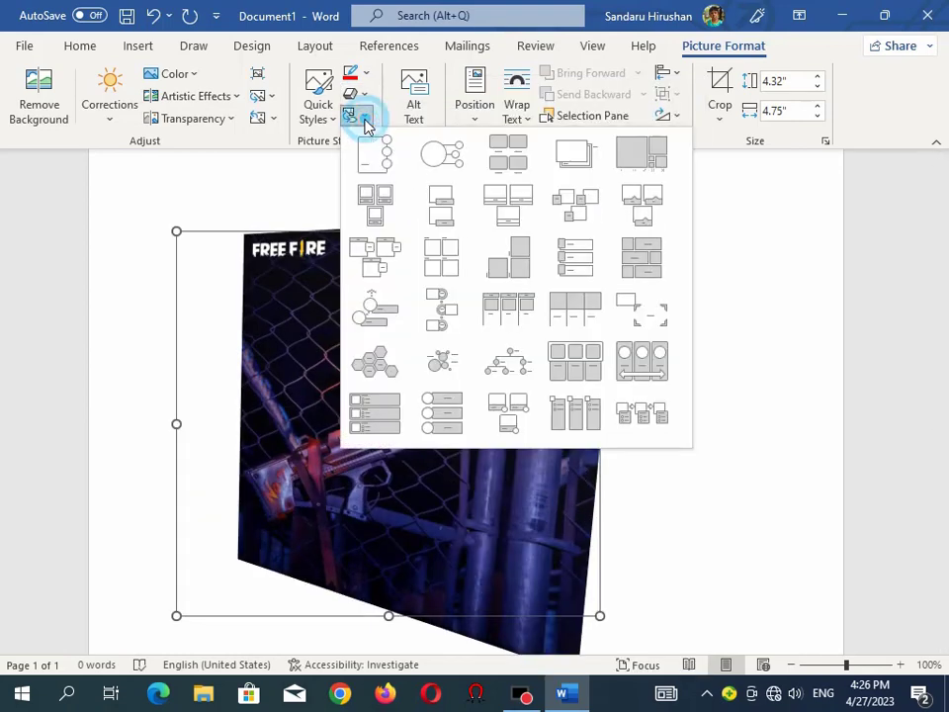
click(366, 122)
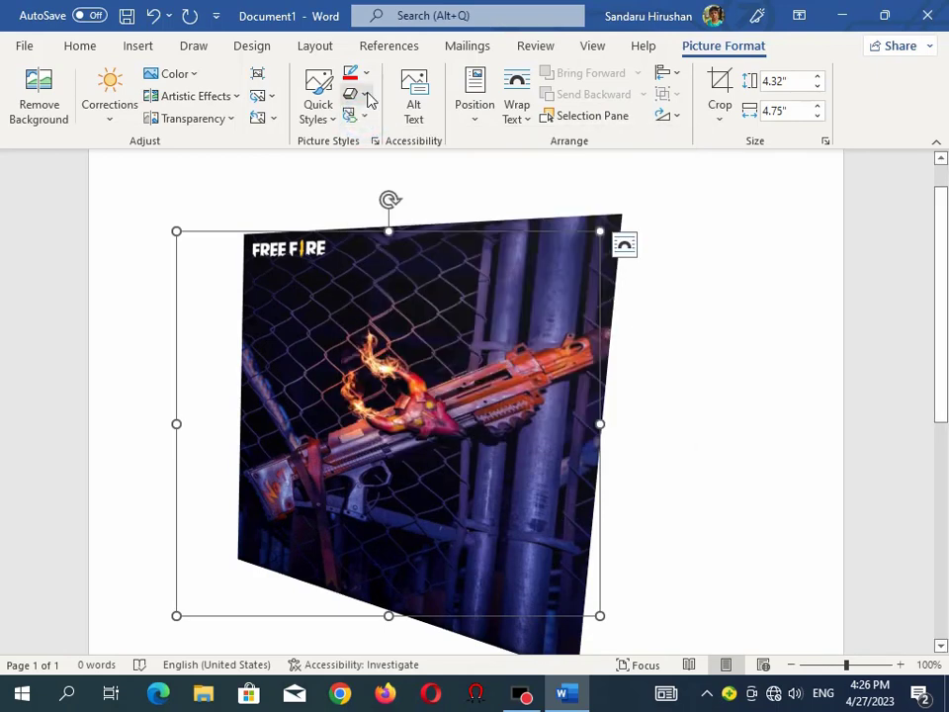
Add an outer shadow to the tilted gun photo
click(366, 96)
mouse_move(400, 127)
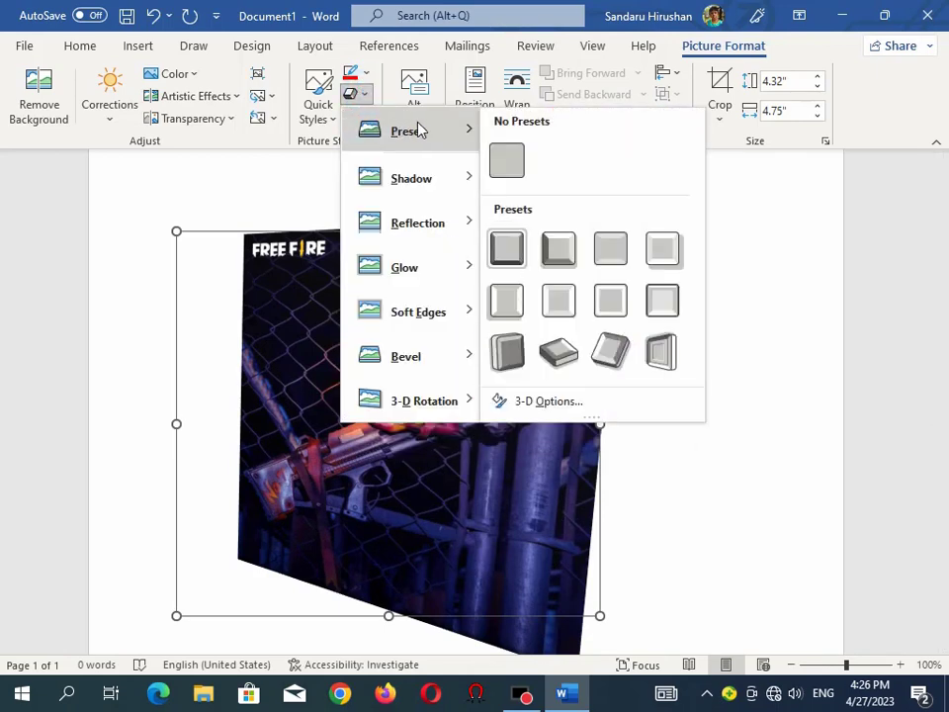
mouse_move(458, 188)
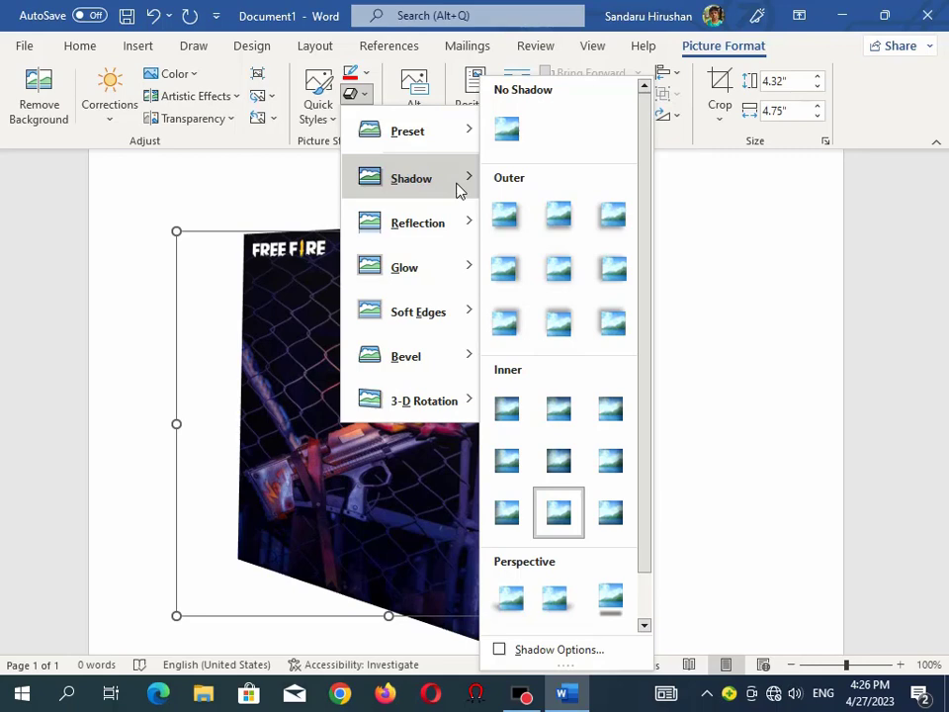
click(566, 336)
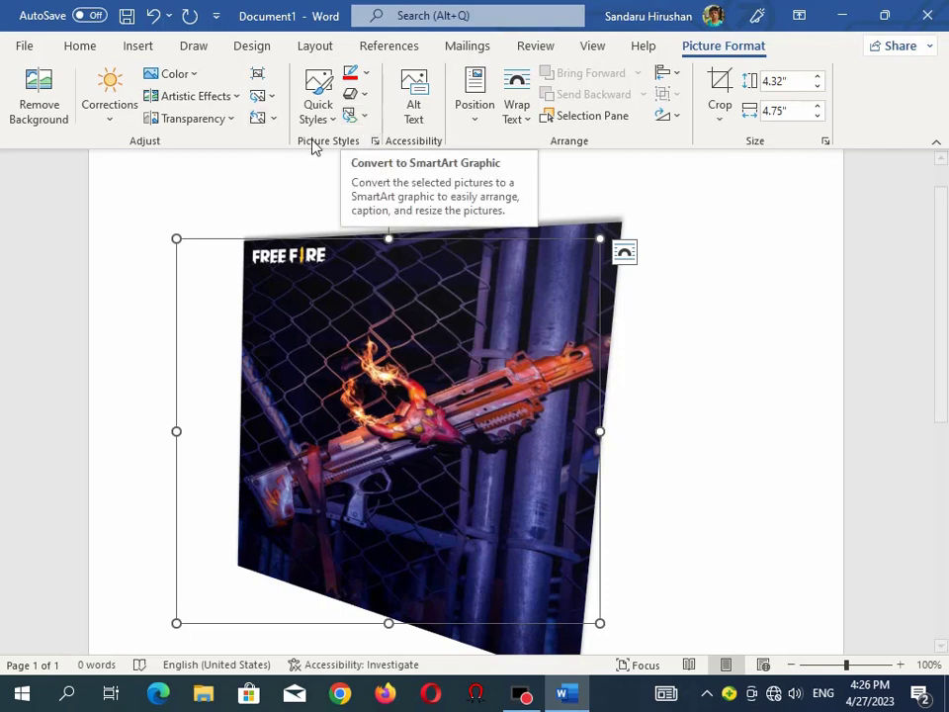
Change the picture's outline colour to Light Blue from Standard Colors
click(354, 95)
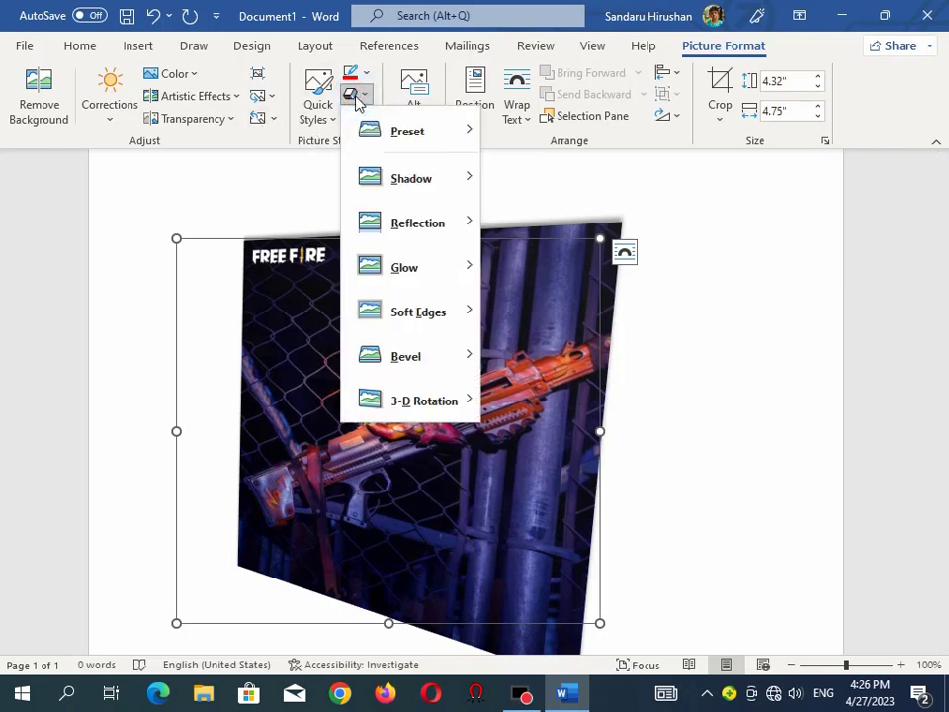
click(354, 77)
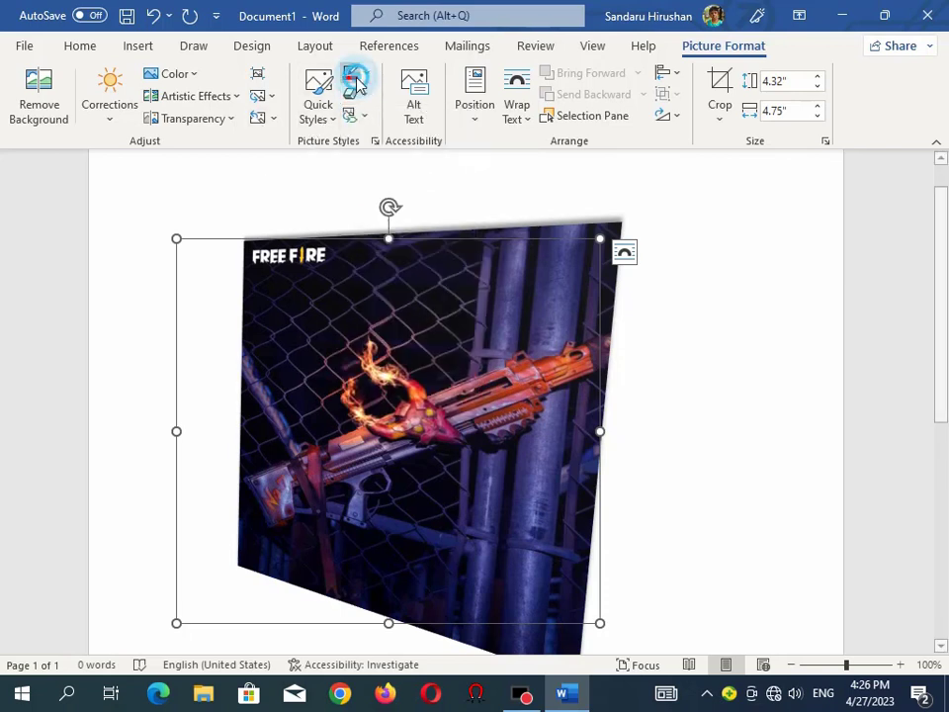
click(365, 75)
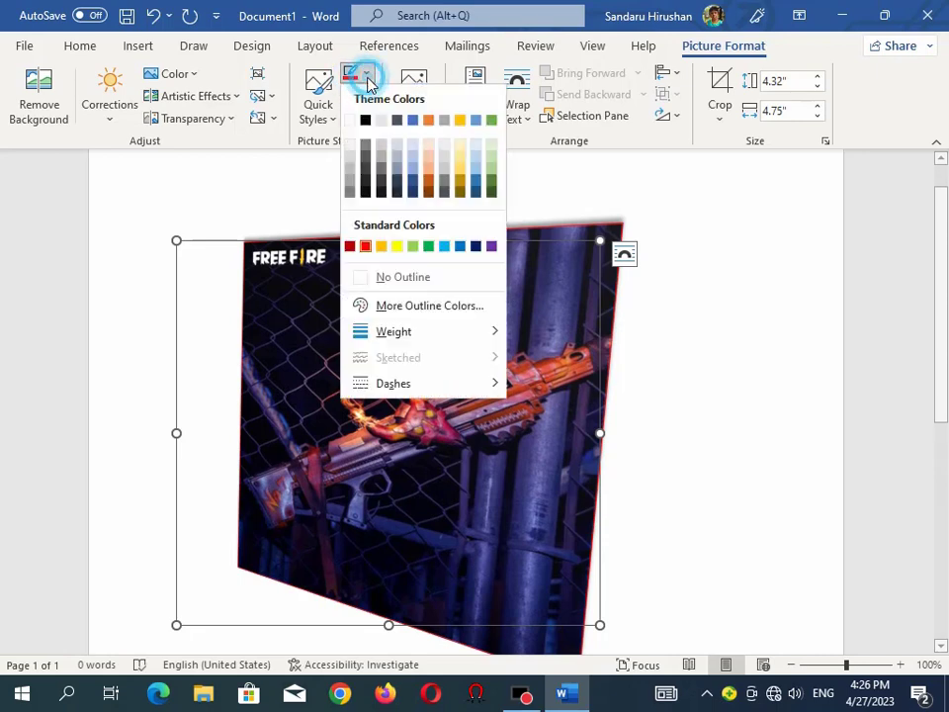
click(443, 247)
Undo the last six picture edits, removing the outline, shadow and 3-D tilt
click(625, 411)
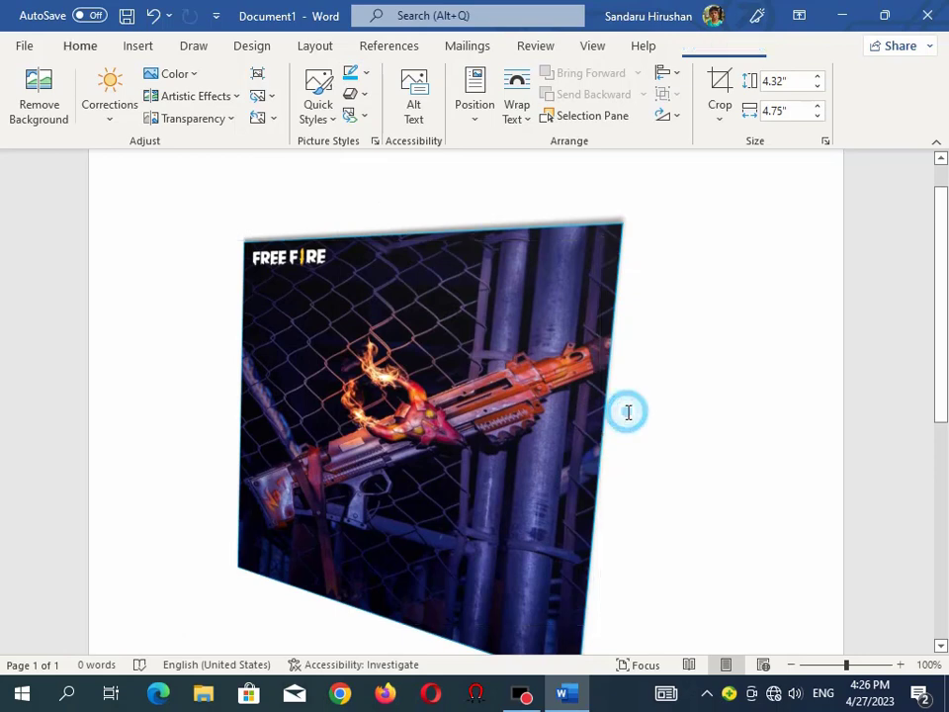
click(167, 19)
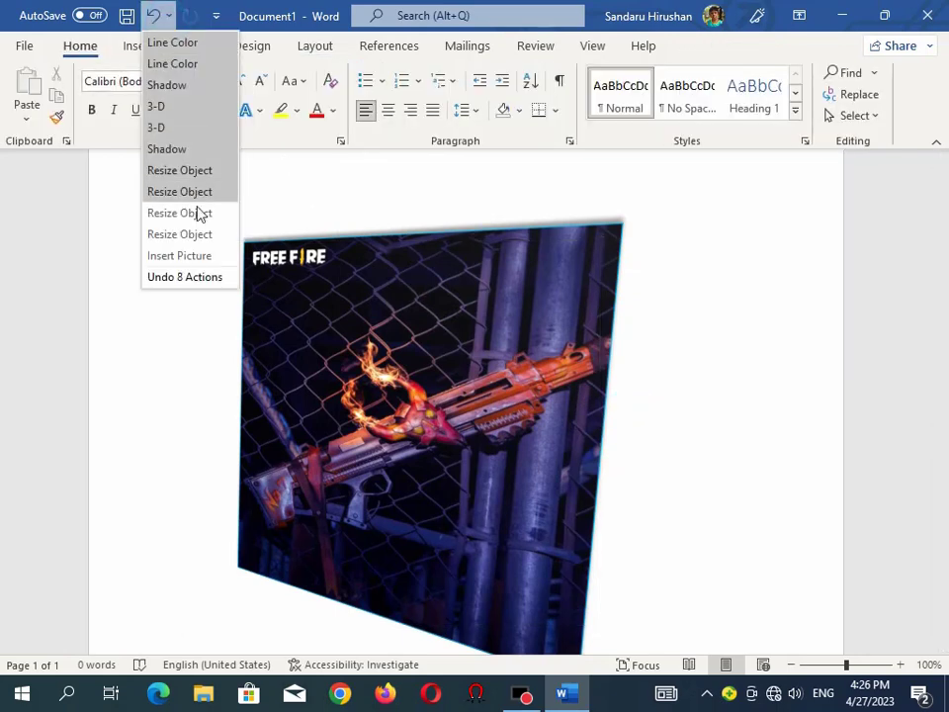
click(182, 158)
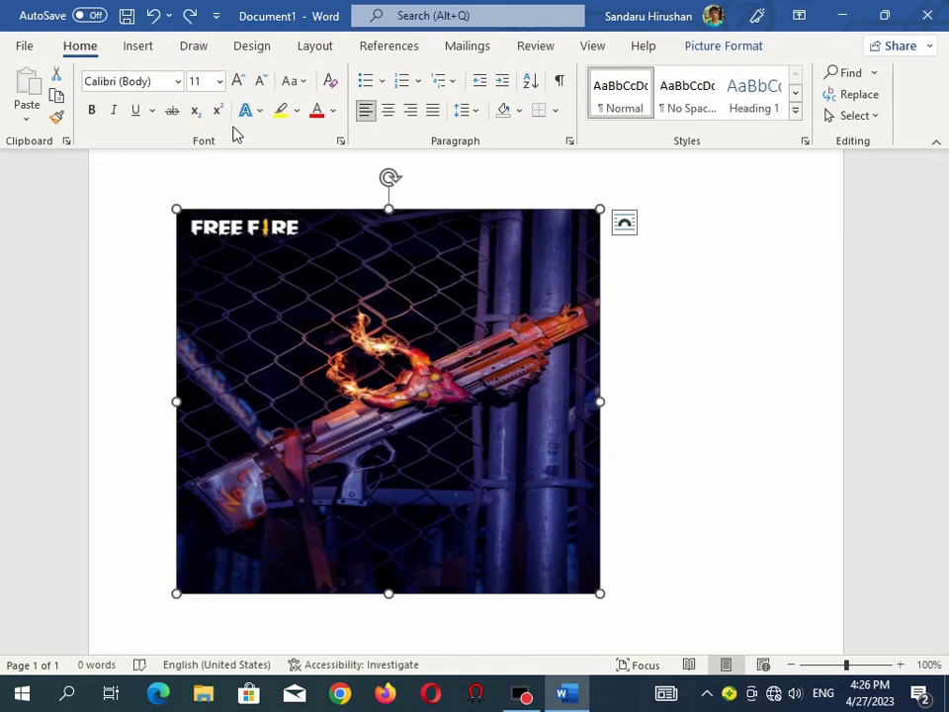
click(384, 282)
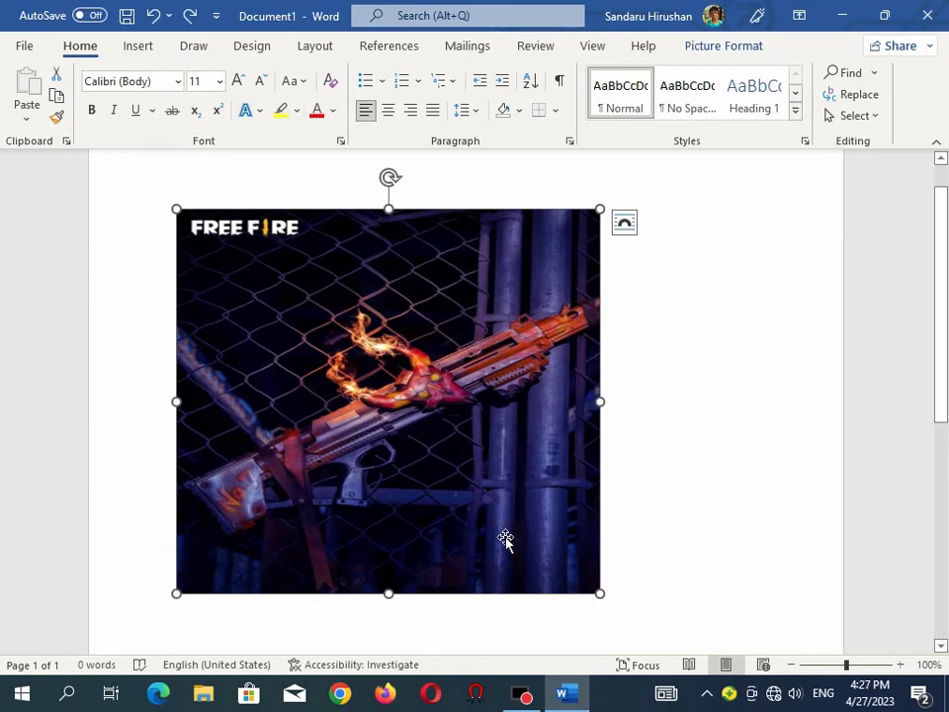
Try dragging the gun picture around and set it In Line with Text
click(729, 49)
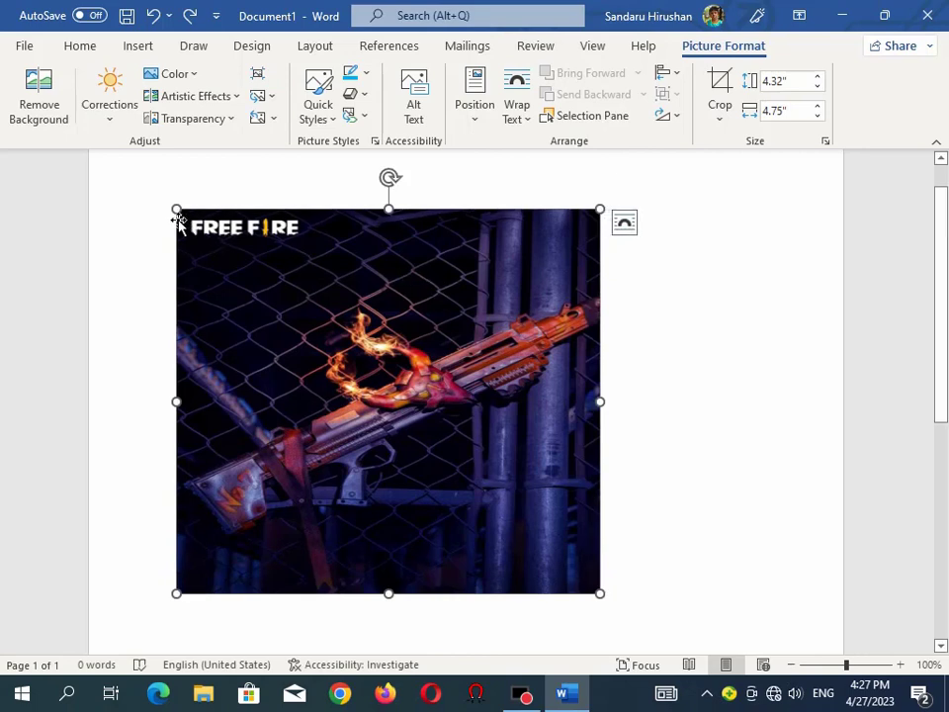
drag(246, 271, 264, 328)
mouse_move(303, 402)
mouse_down()
mouse_move(385, 391)
mouse_move(633, 484)
mouse_up()
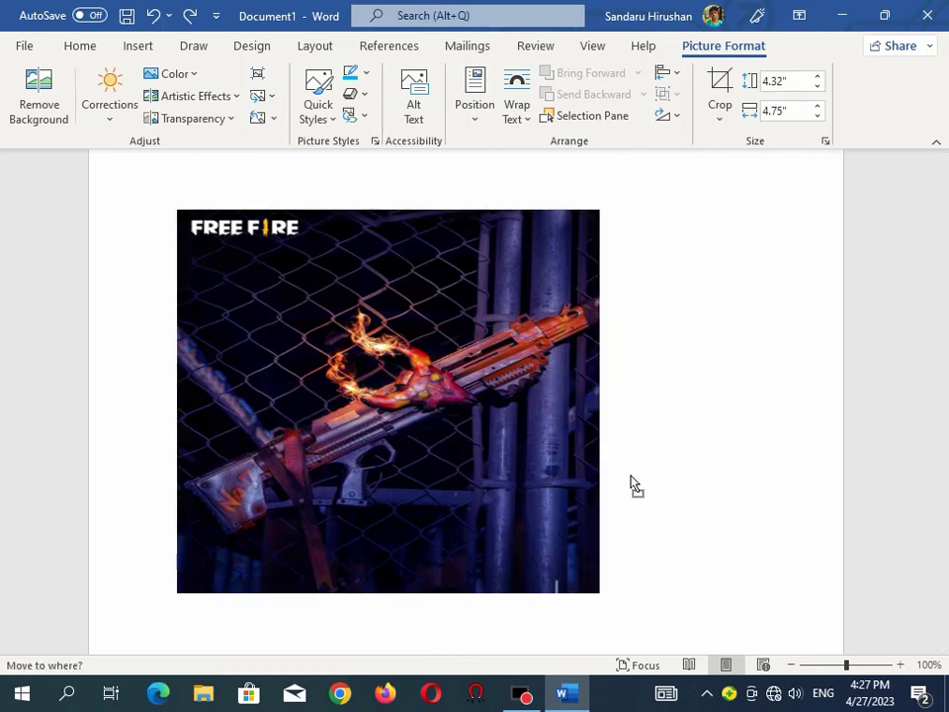
drag(576, 502, 699, 413)
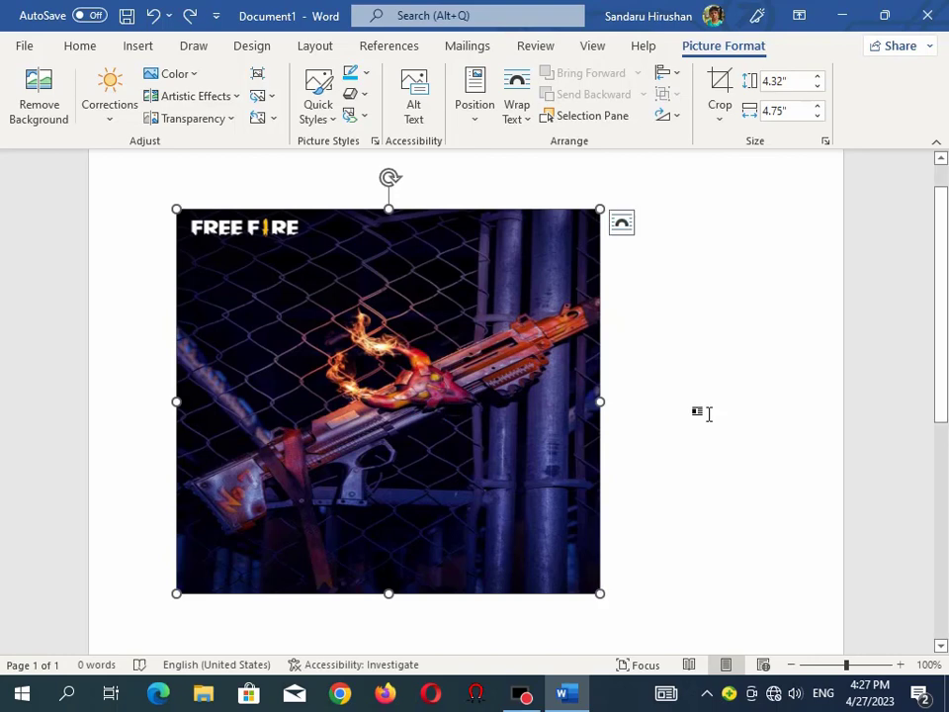
click(476, 109)
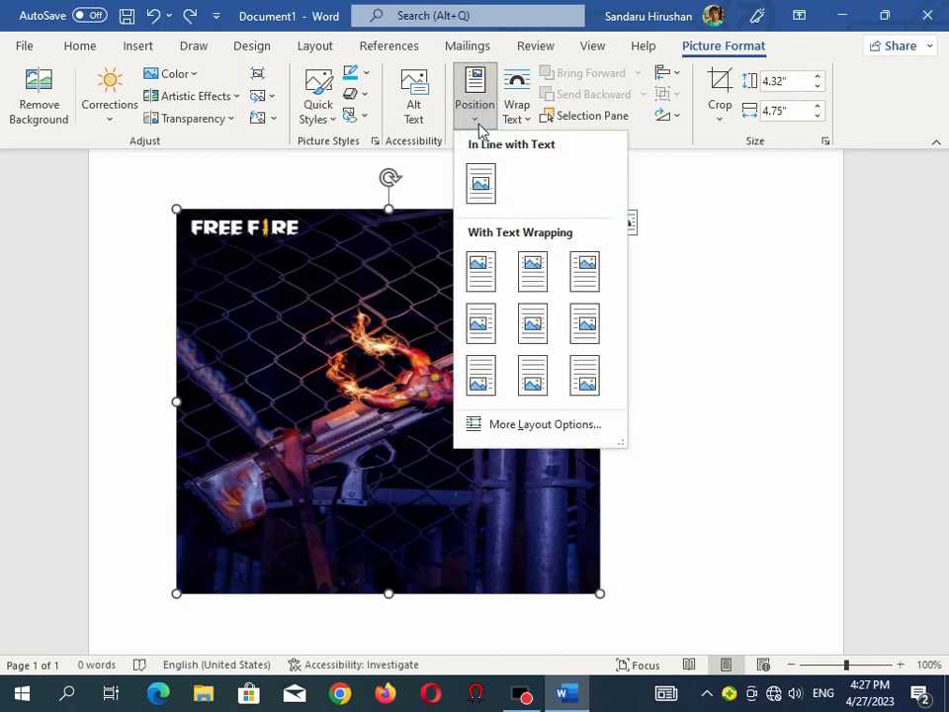
click(481, 189)
drag(435, 313, 530, 318)
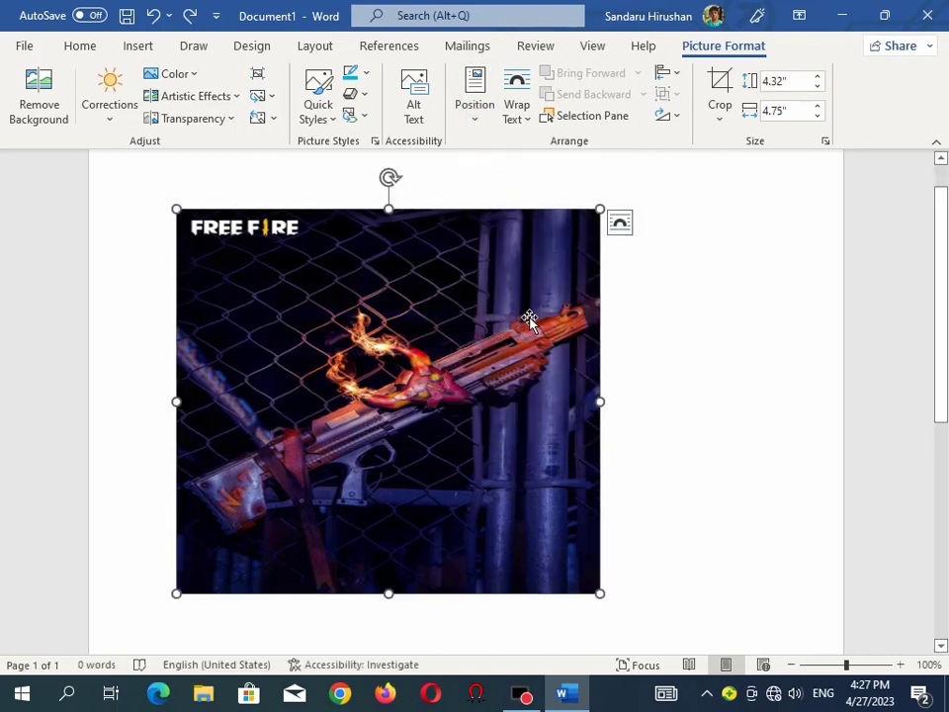
drag(378, 383, 668, 299)
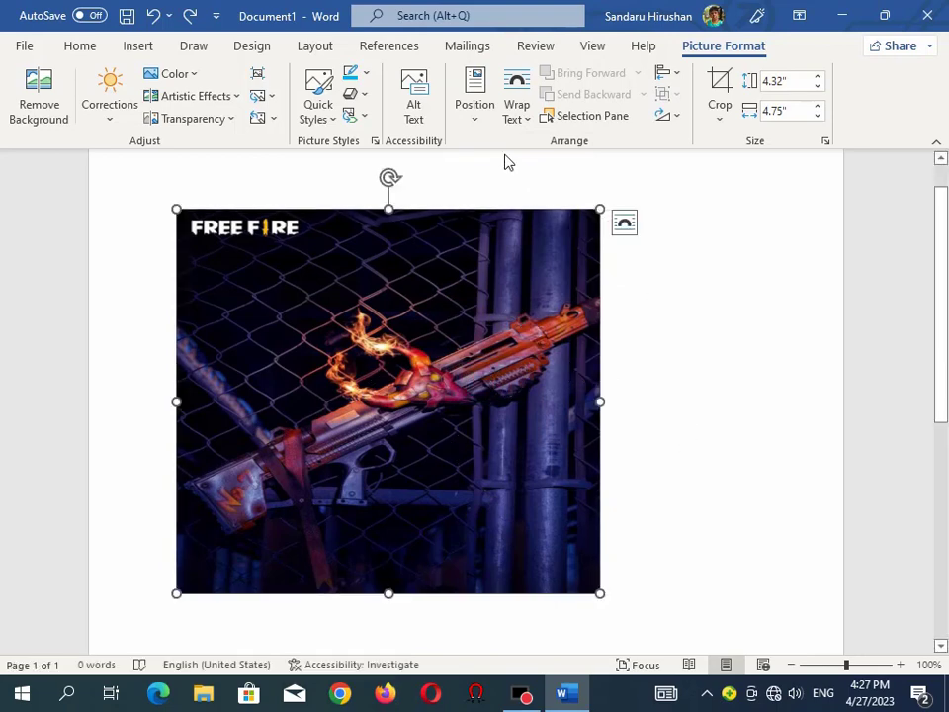
Try the Top Center and Middle Center position presets for the picture
click(474, 99)
click(539, 270)
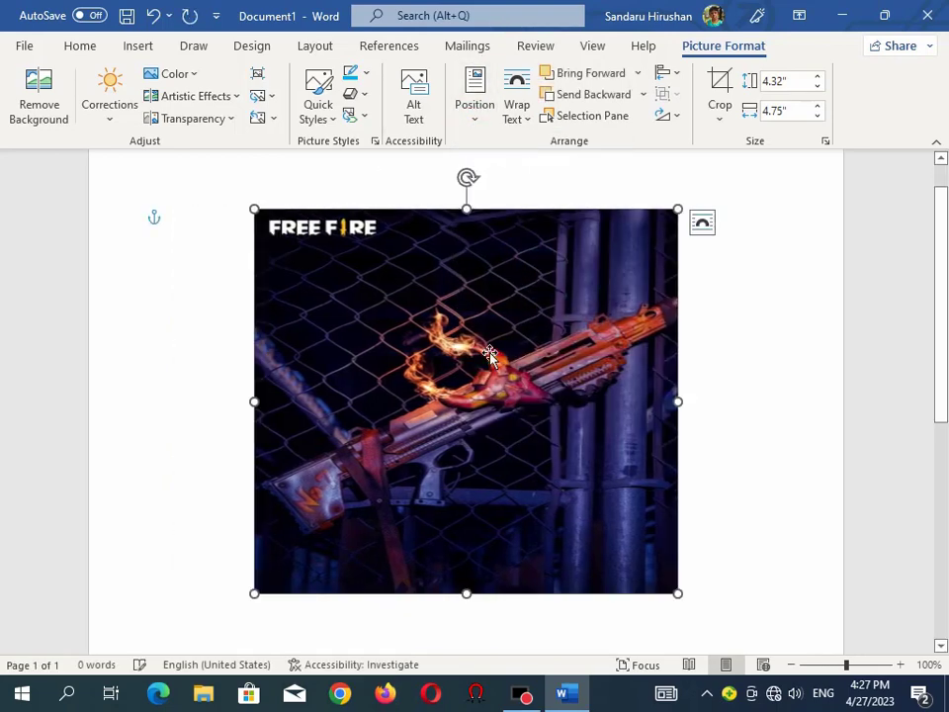
mouse_move(489, 353)
mouse_down()
mouse_move(493, 372)
mouse_move(356, 374)
mouse_up()
click(482, 119)
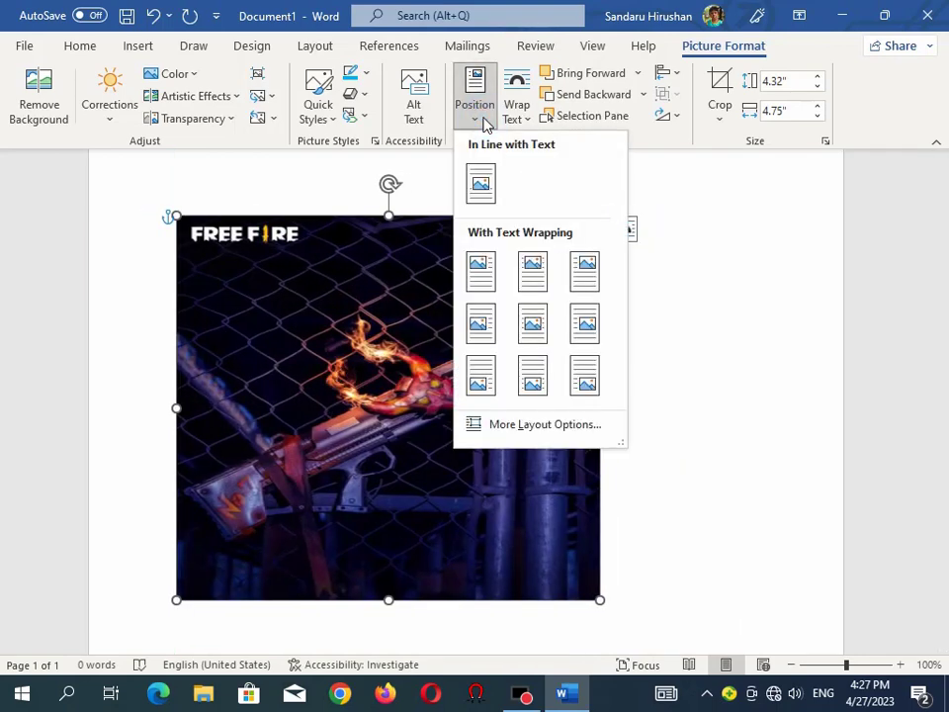
click(533, 321)
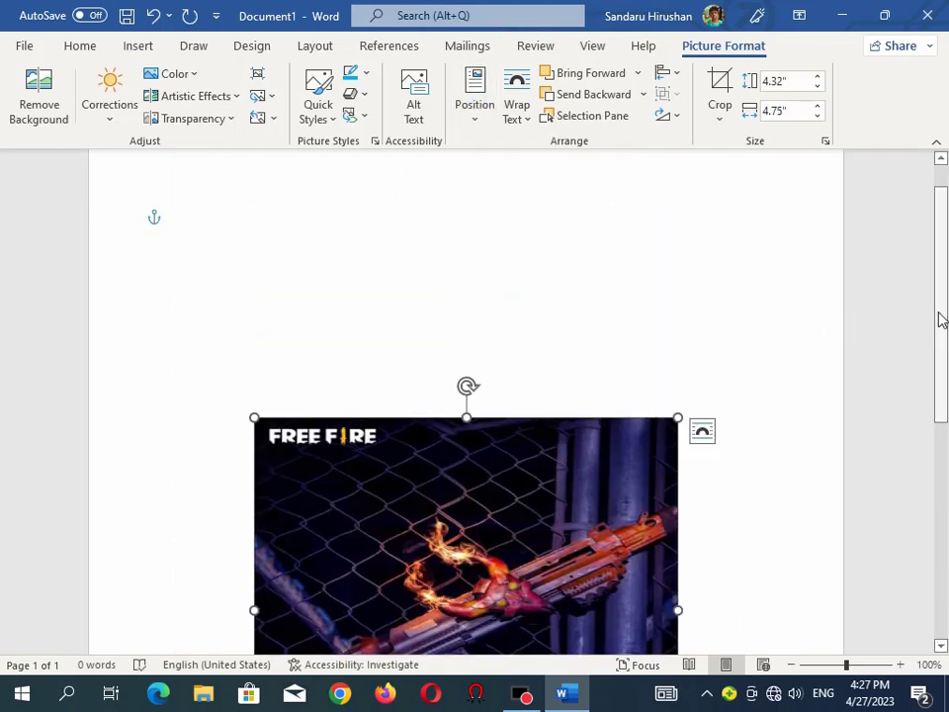
drag(940, 317, 942, 386)
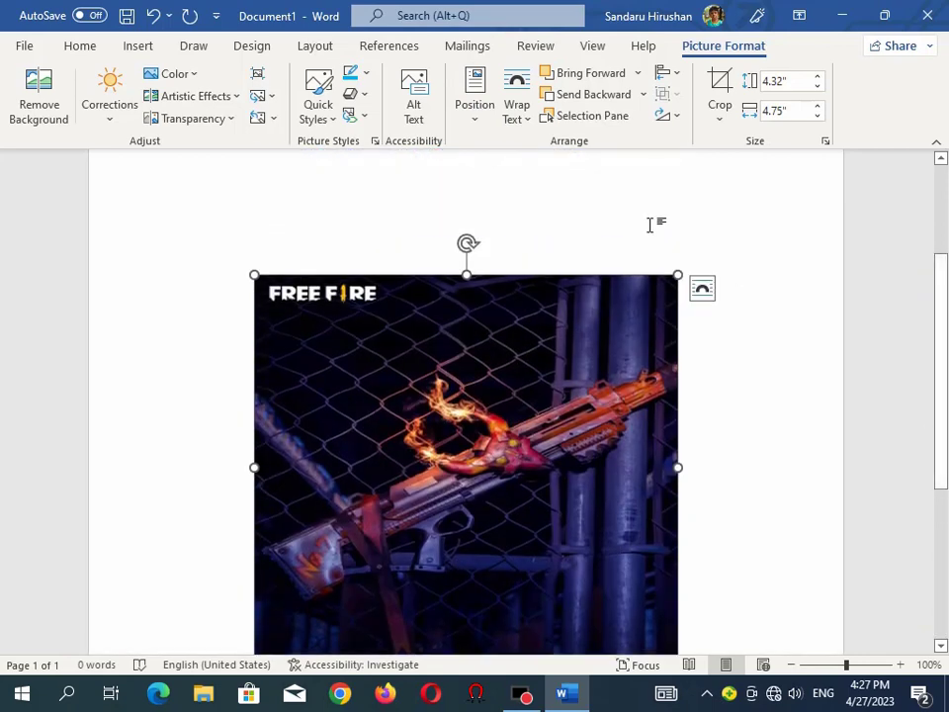
Try the Bottom Left and Bottom Right position presets for the picture
click(476, 123)
click(492, 383)
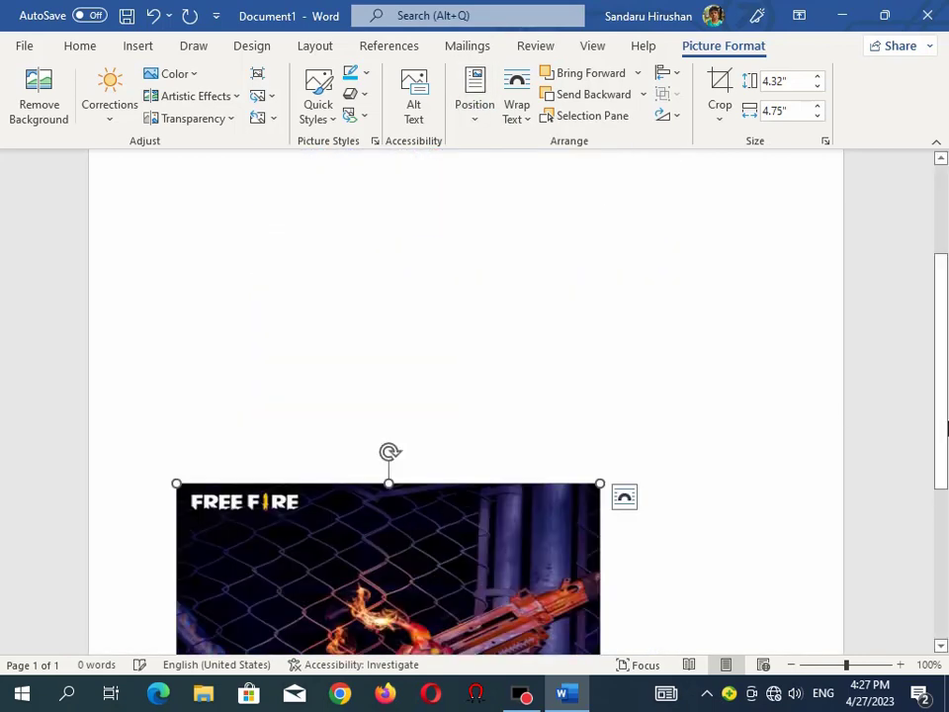
drag(938, 387, 934, 491)
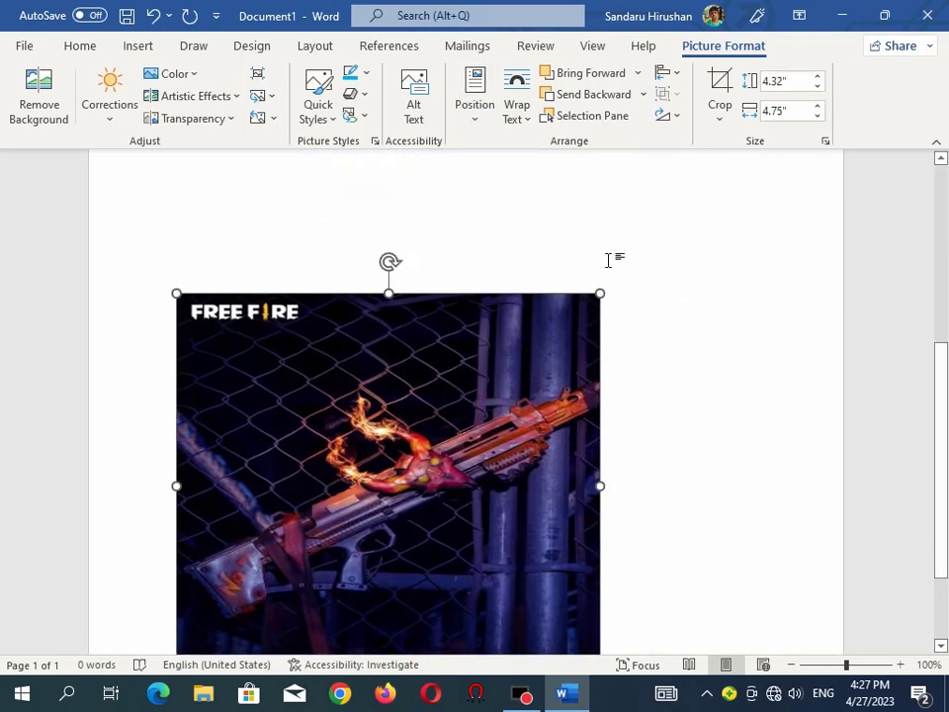
click(478, 129)
click(585, 383)
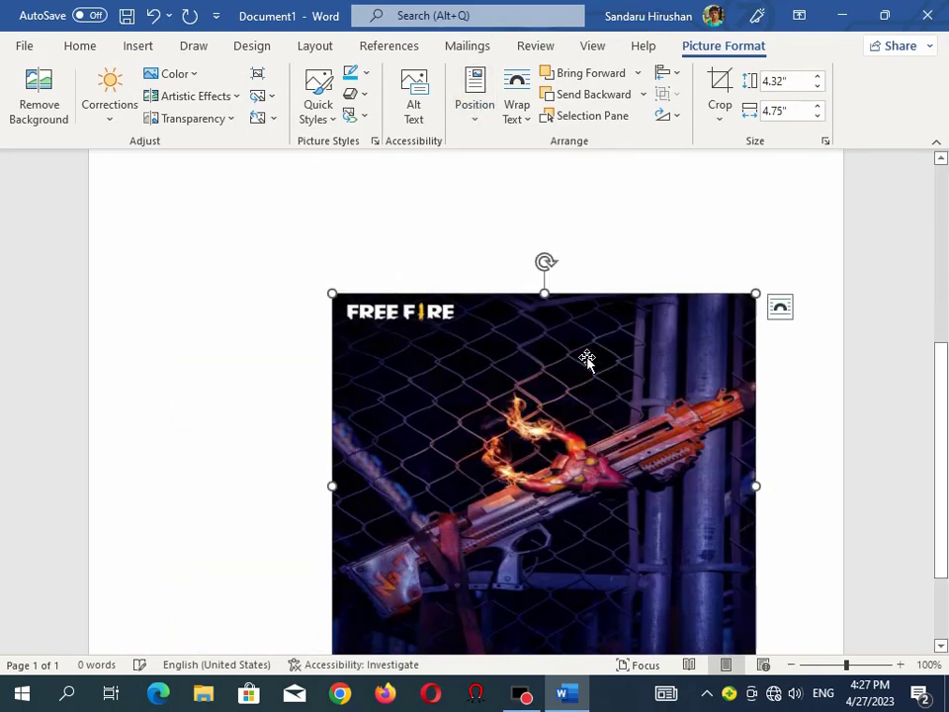
drag(936, 445, 944, 462)
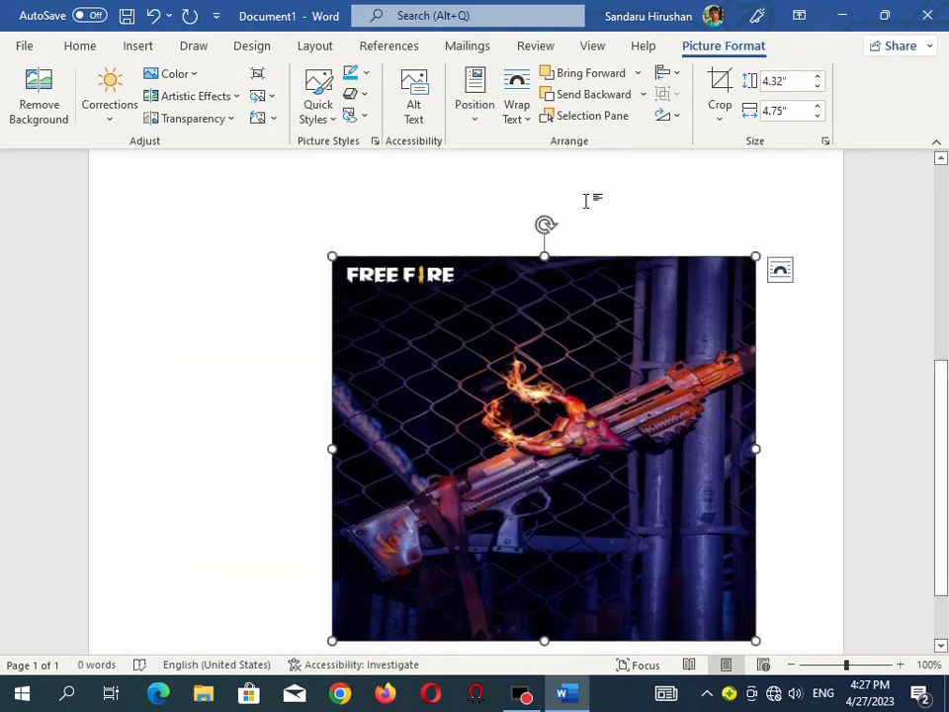
Return the picture to Top Center, drag it left and down, then deselect it
click(470, 137)
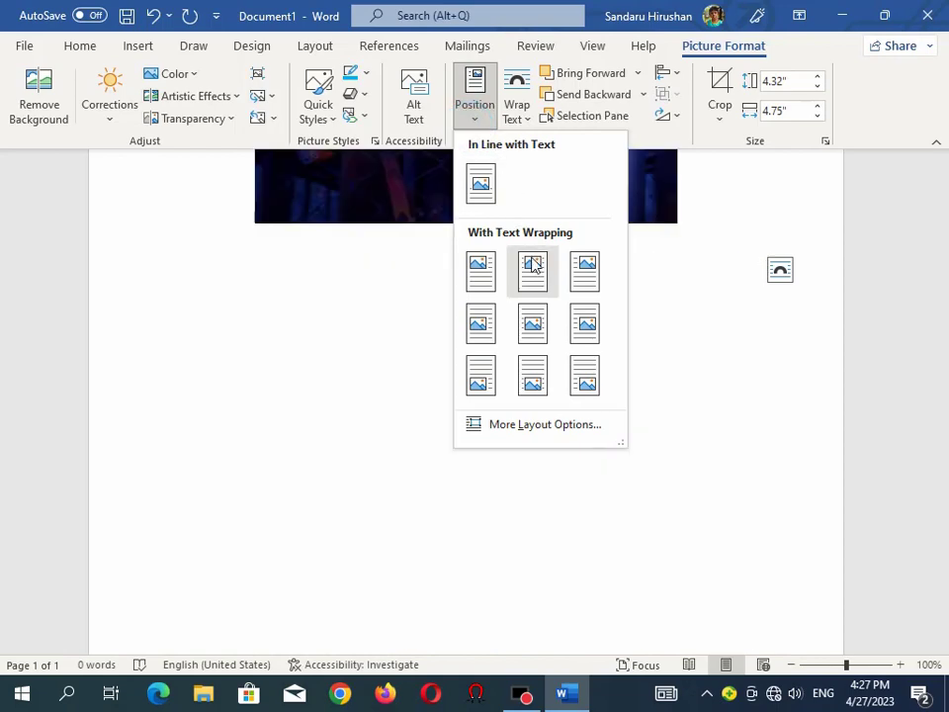
click(532, 264)
drag(531, 259, 290, 298)
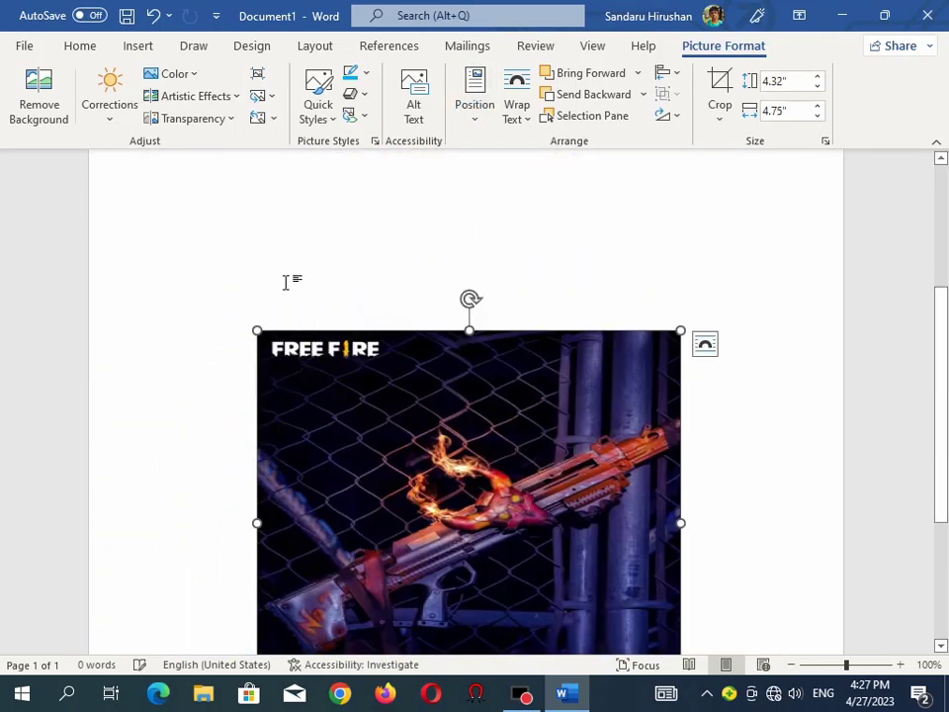
click(268, 268)
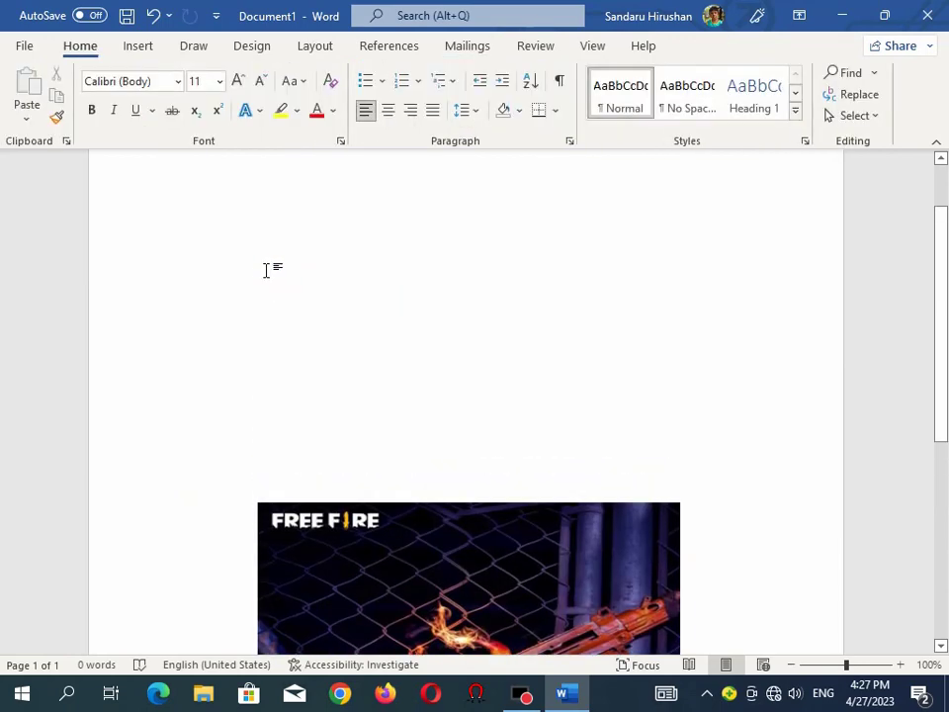
Type the 'hdfh' sample line and set its font size to 14
scroll(265, 269, up, 2)
text(hdfh)
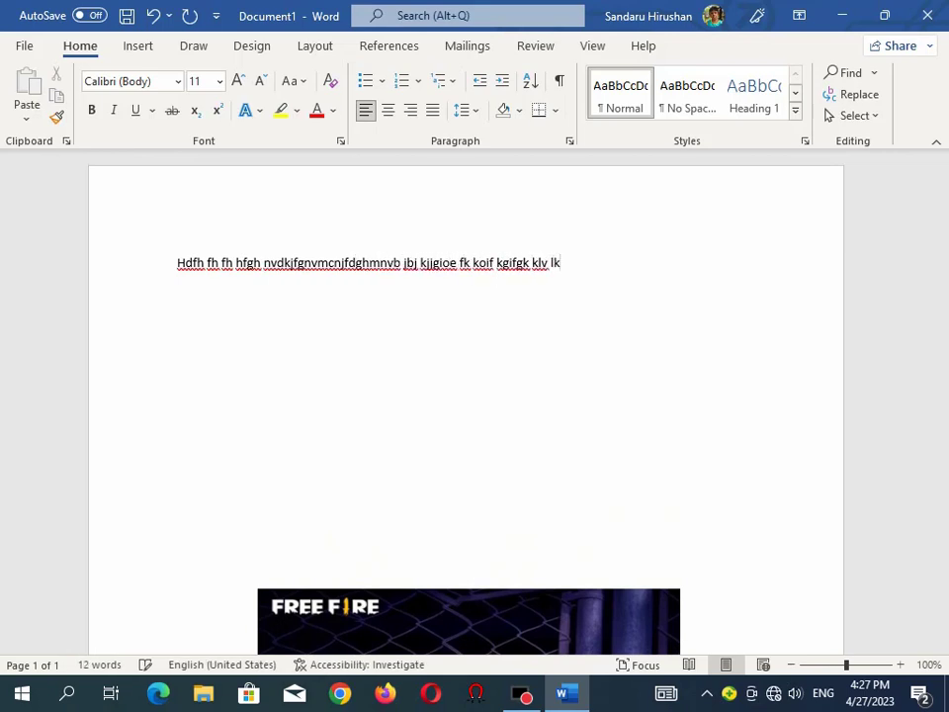
drag(571, 262, 155, 261)
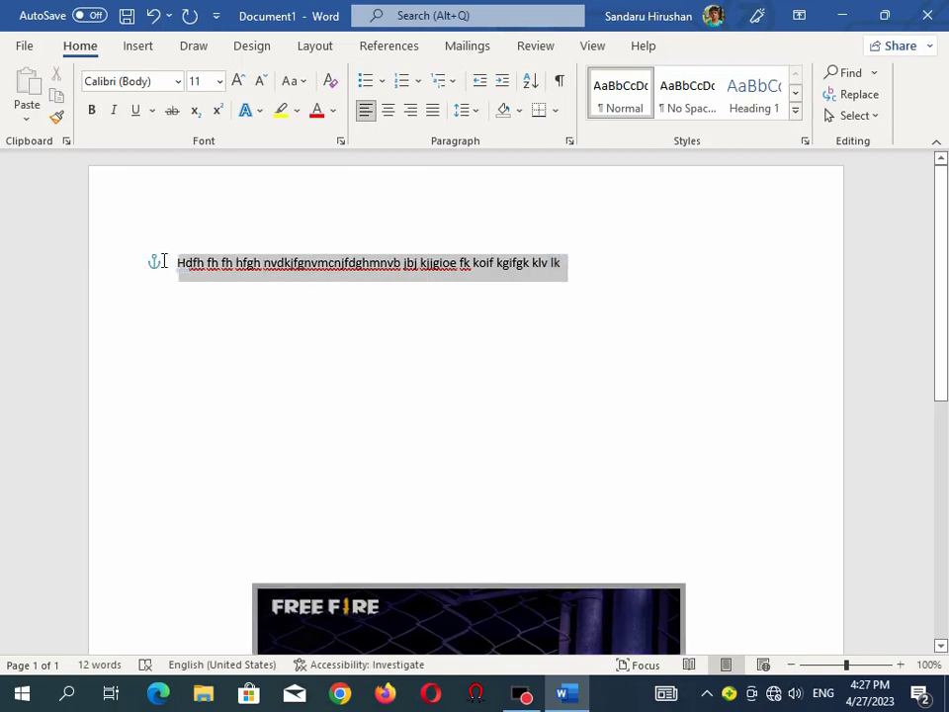
click(239, 83)
click(239, 83)
click(239, 83)
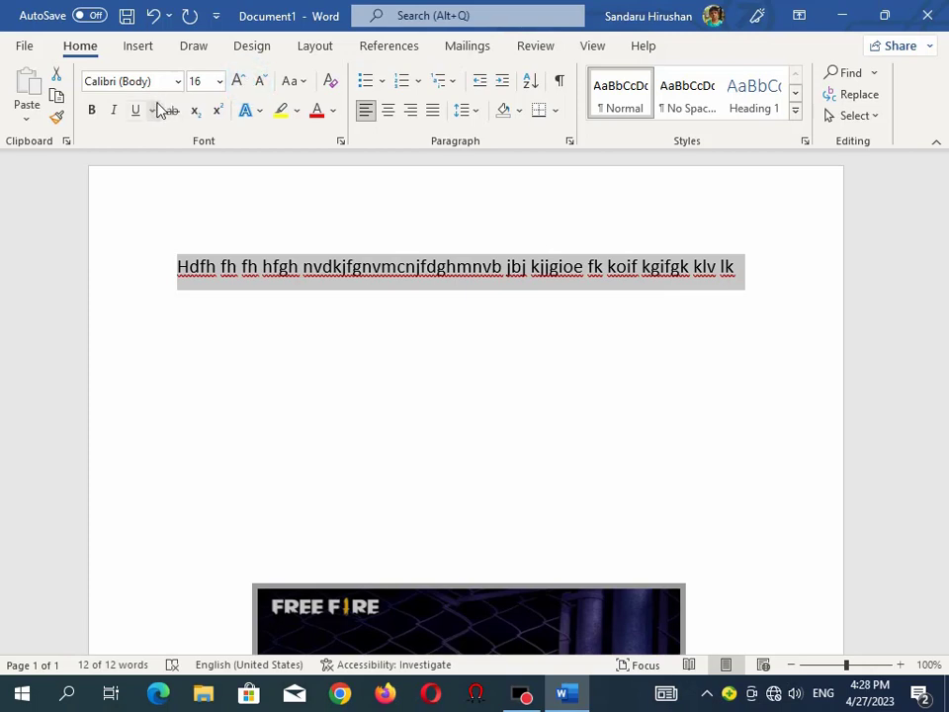
click(259, 81)
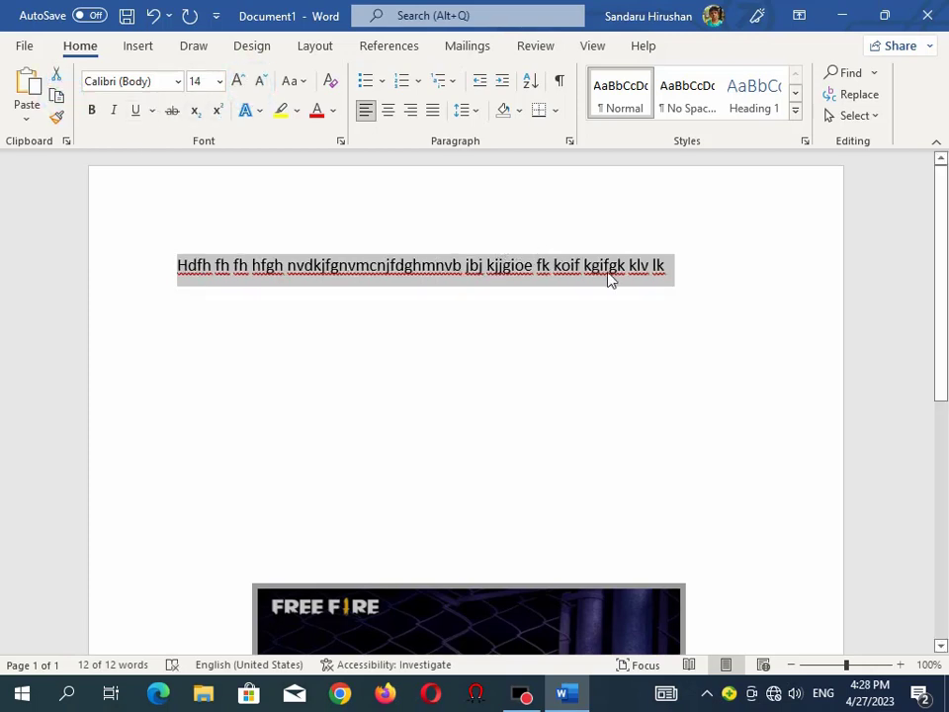
Paste repeated copies of the sample line to build placeholder text
click(657, 269)
click(35, 86)
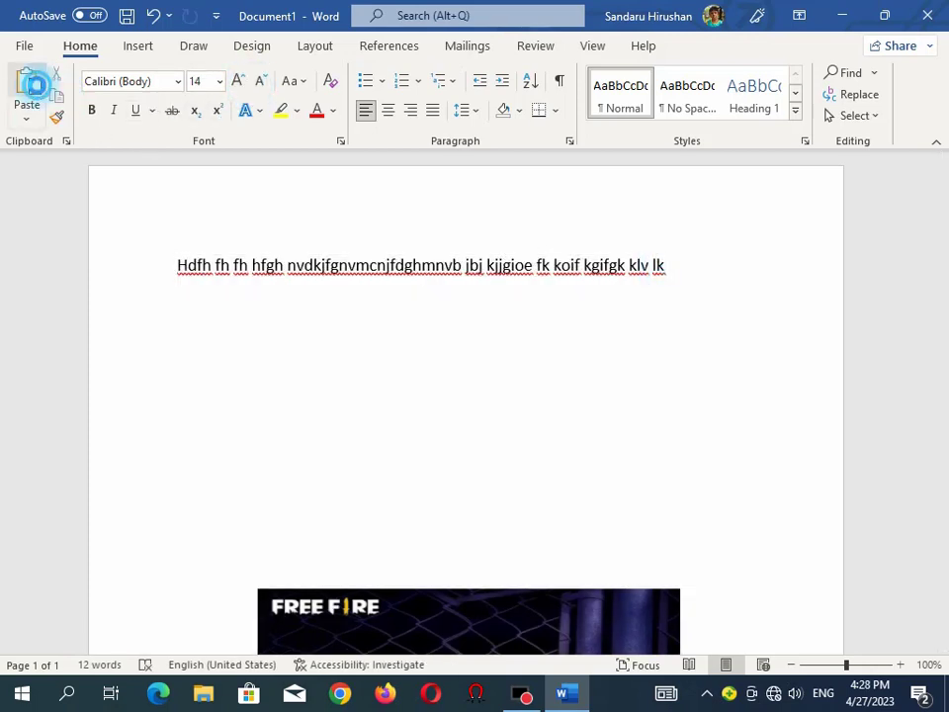
click(35, 86)
click(35, 86)
click(34, 86)
click(35, 87)
click(38, 89)
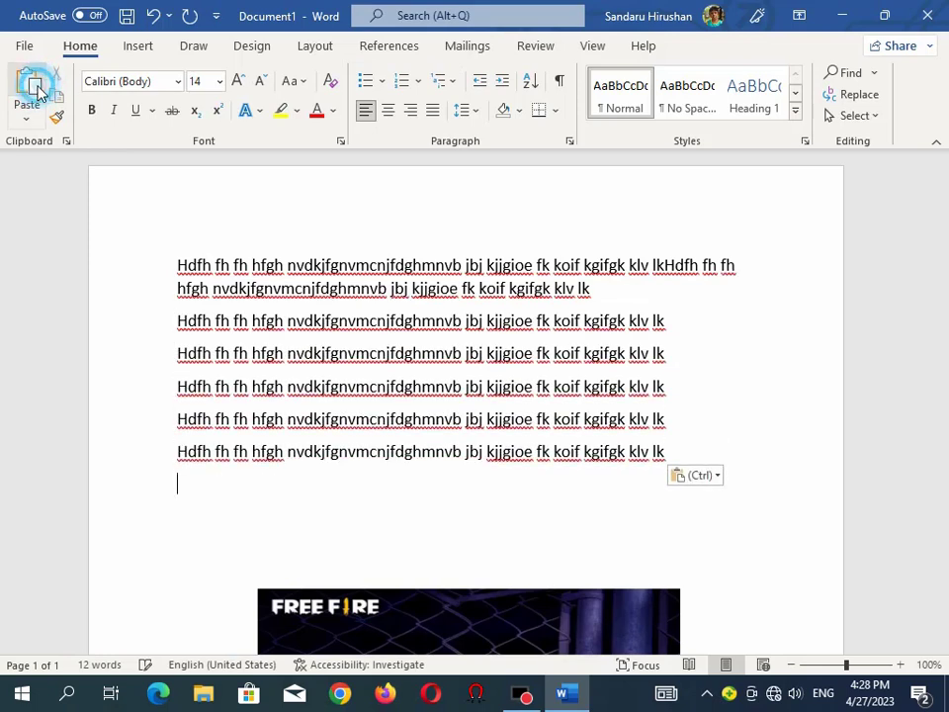
click(30, 85)
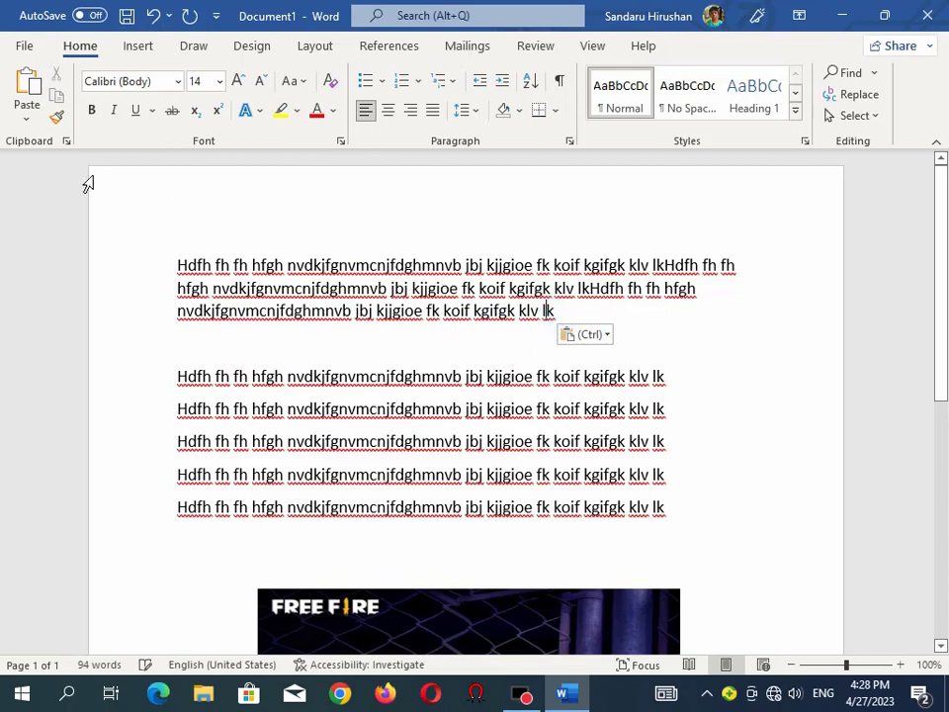
click(31, 86)
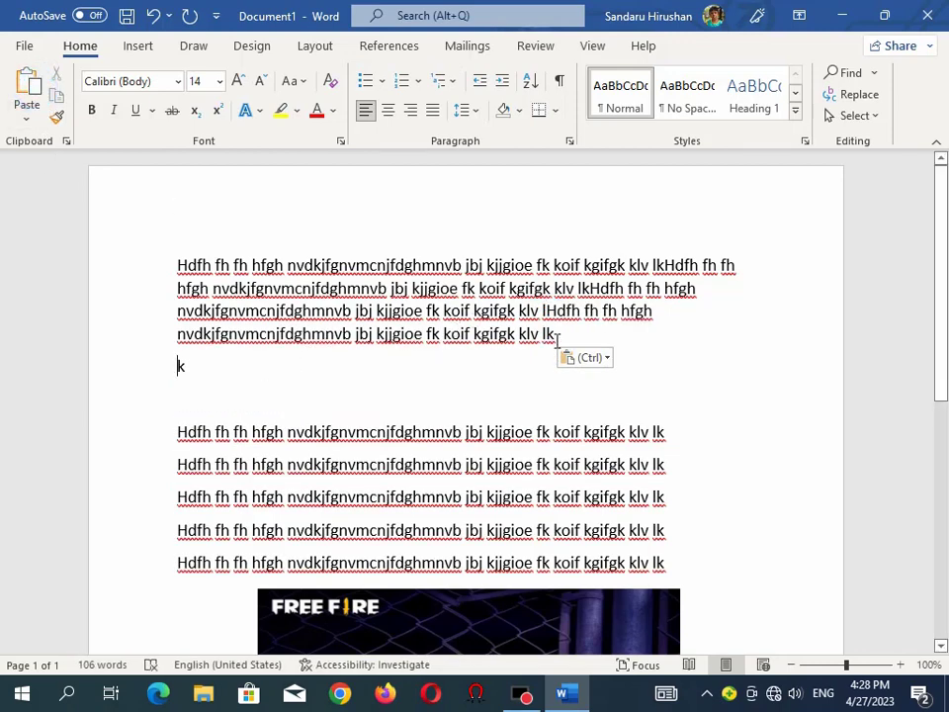
Delete the line breaks to join the opening lines into one paragraph
key(Delete)
key(Delete)
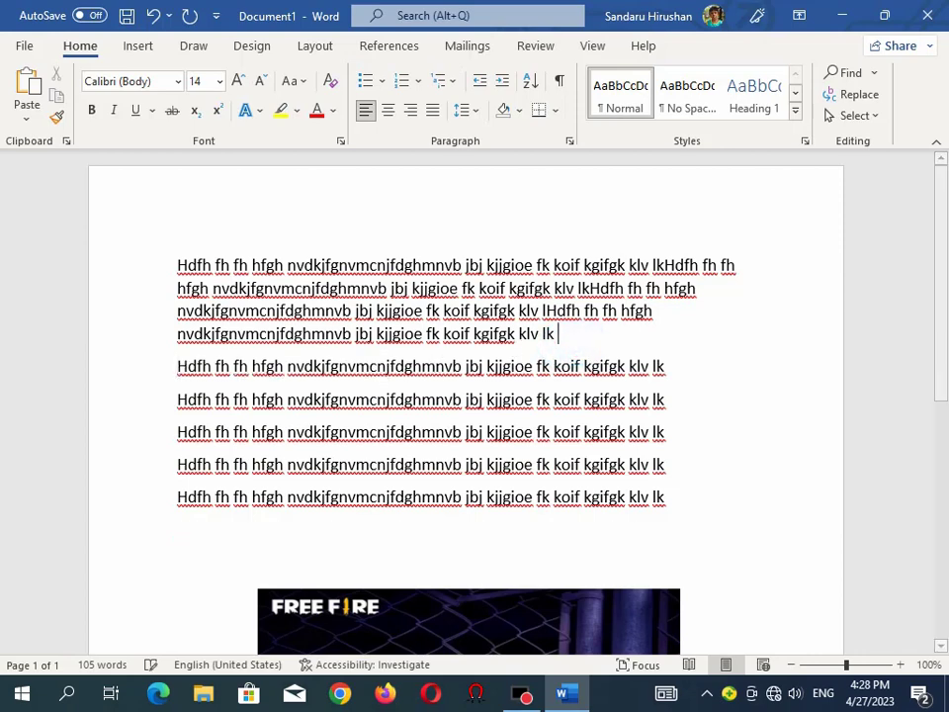
key(Delete)
click(746, 289)
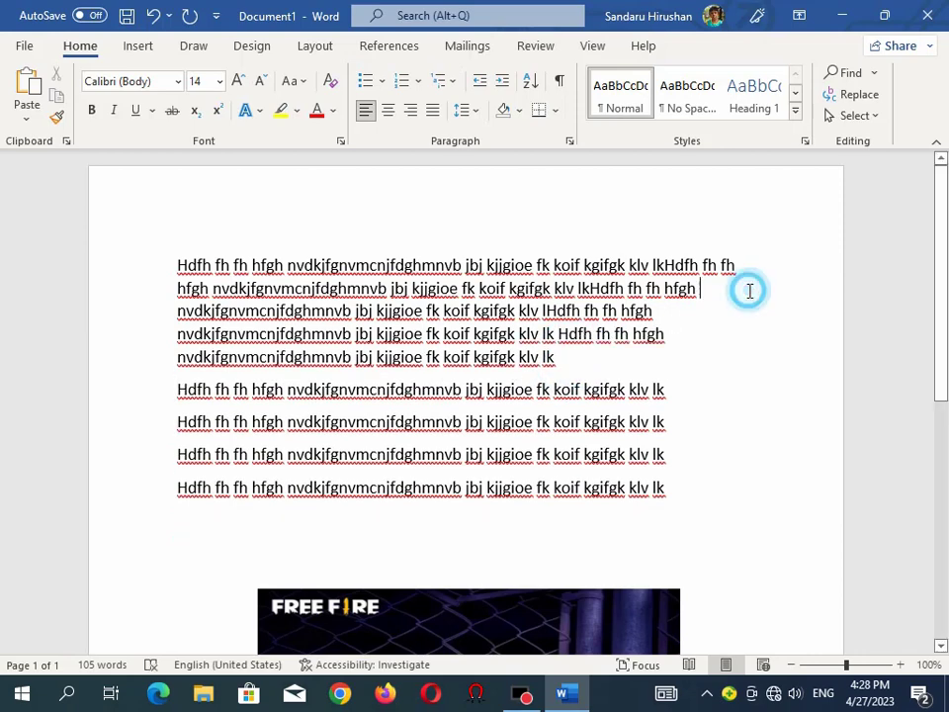
key(Delete)
Justify all the text and merge the paragraphs by deleting each paragraph break
key(ctrl+a)
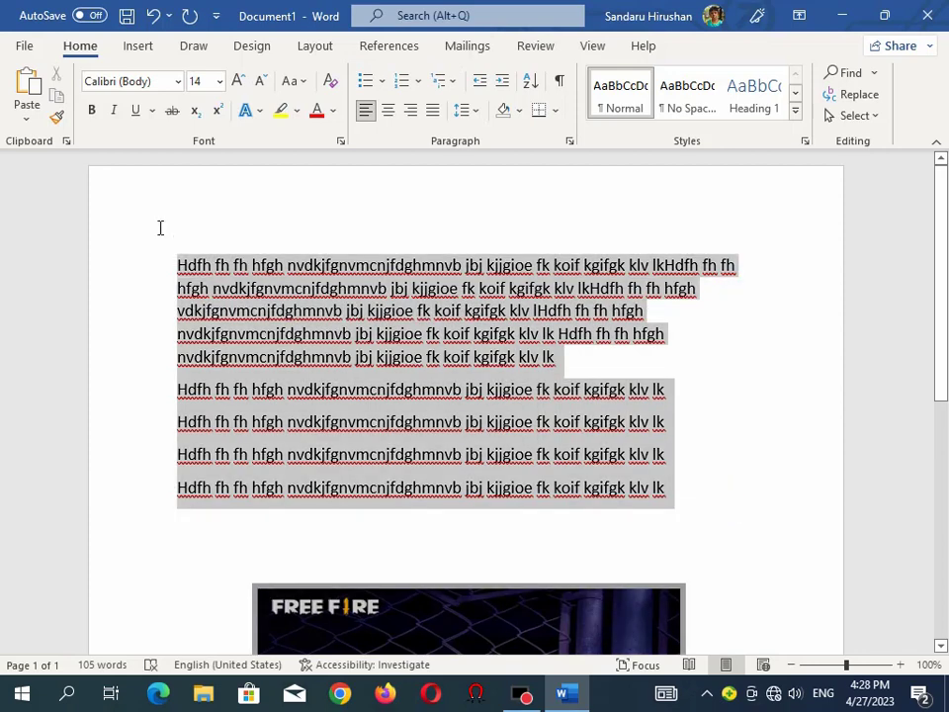
click(432, 110)
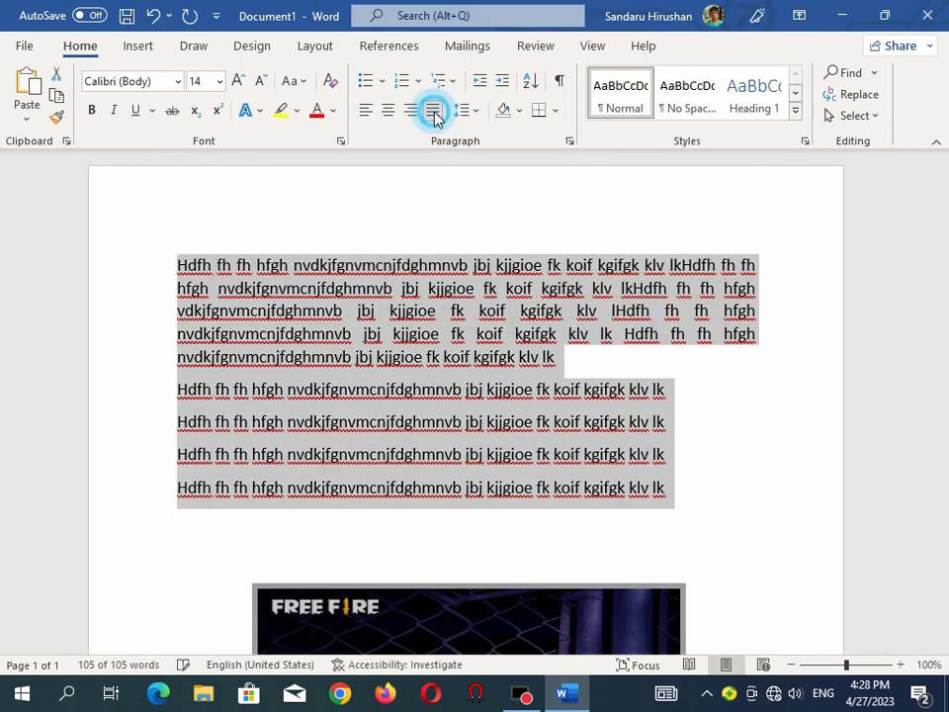
click(547, 363)
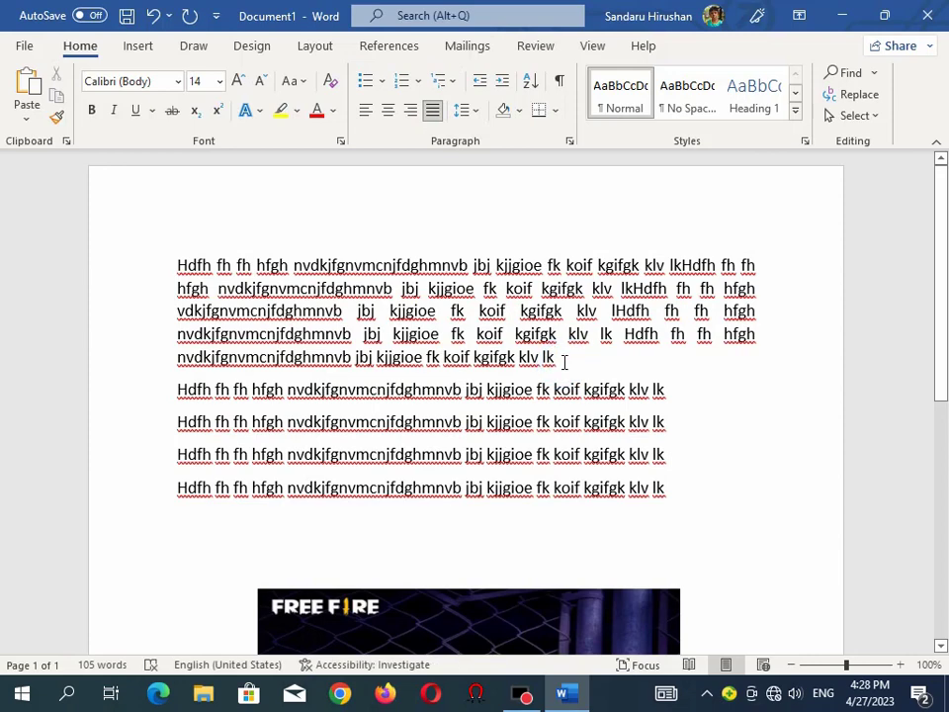
key(Delete)
click(563, 380)
key(Delete)
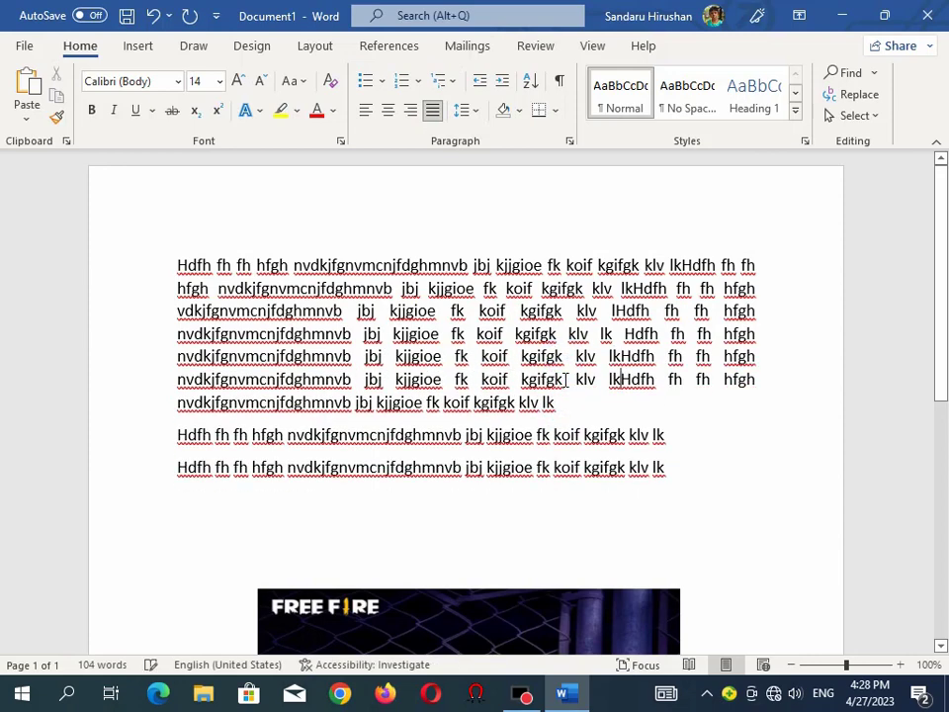
click(557, 403)
key(Delete)
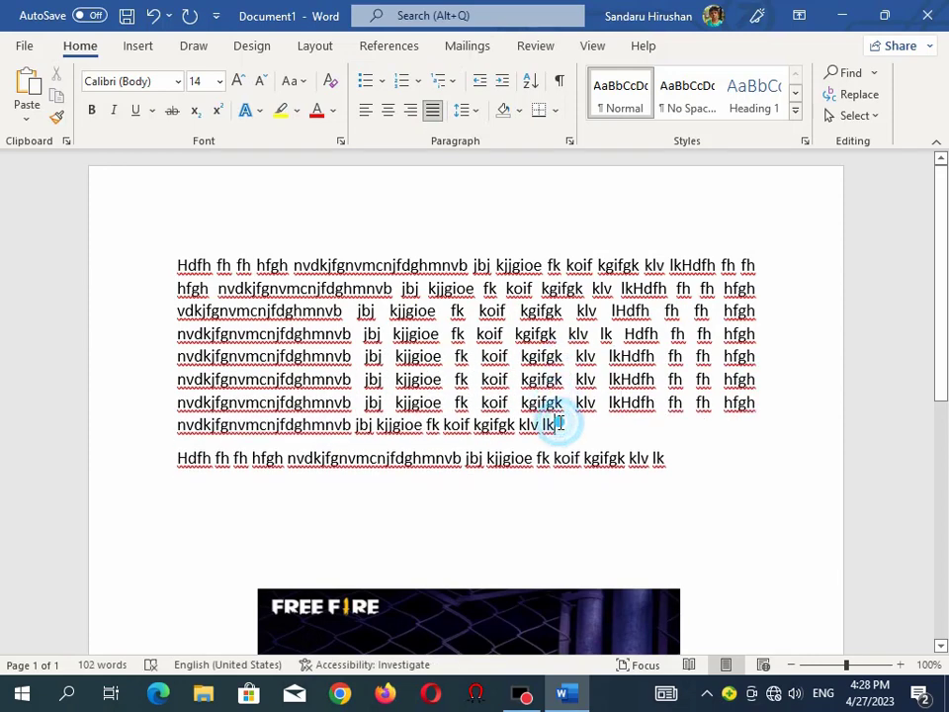
key(Delete)
Reselect the merged paragraph and reapply Justify alignment
drag(555, 456, 227, 272)
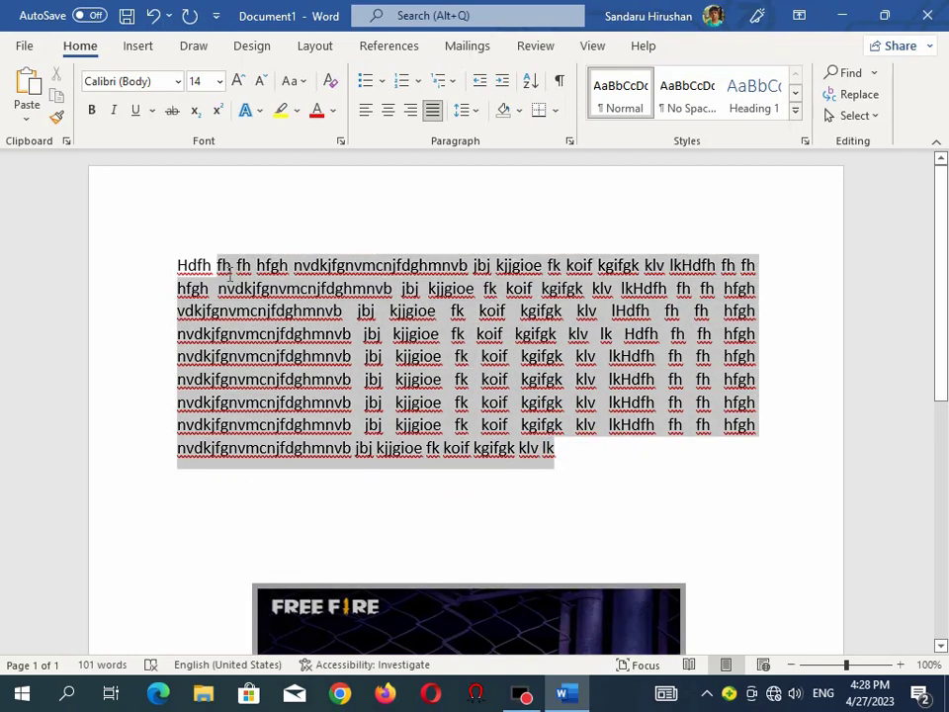
click(432, 110)
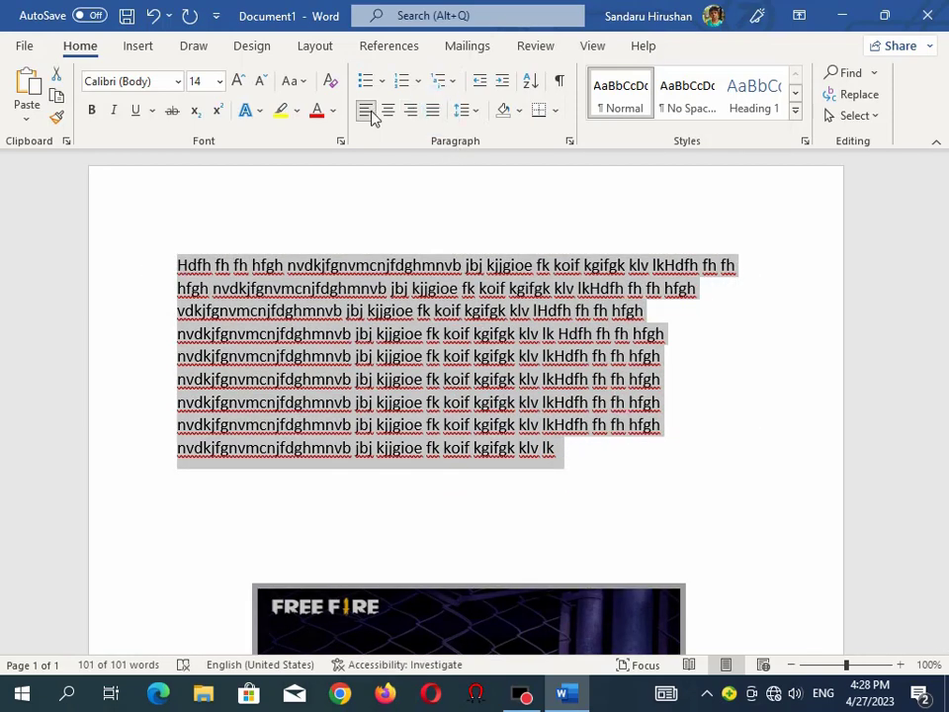
click(432, 110)
click(423, 311)
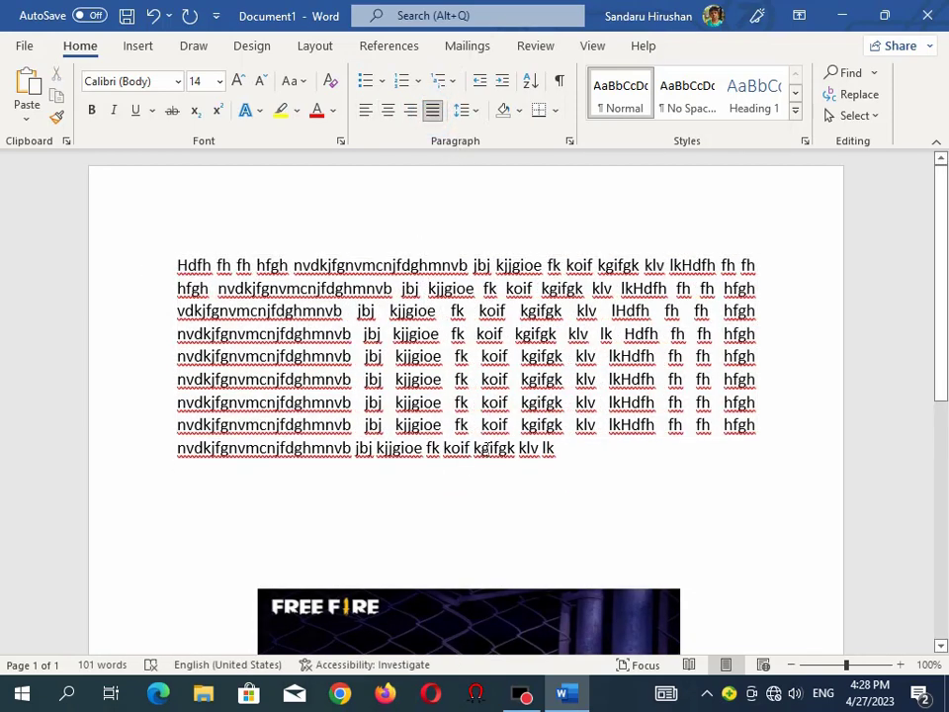
Drag the Free Fire picture beside and over the text, undoing each unwanted move
drag(367, 610, 268, 282)
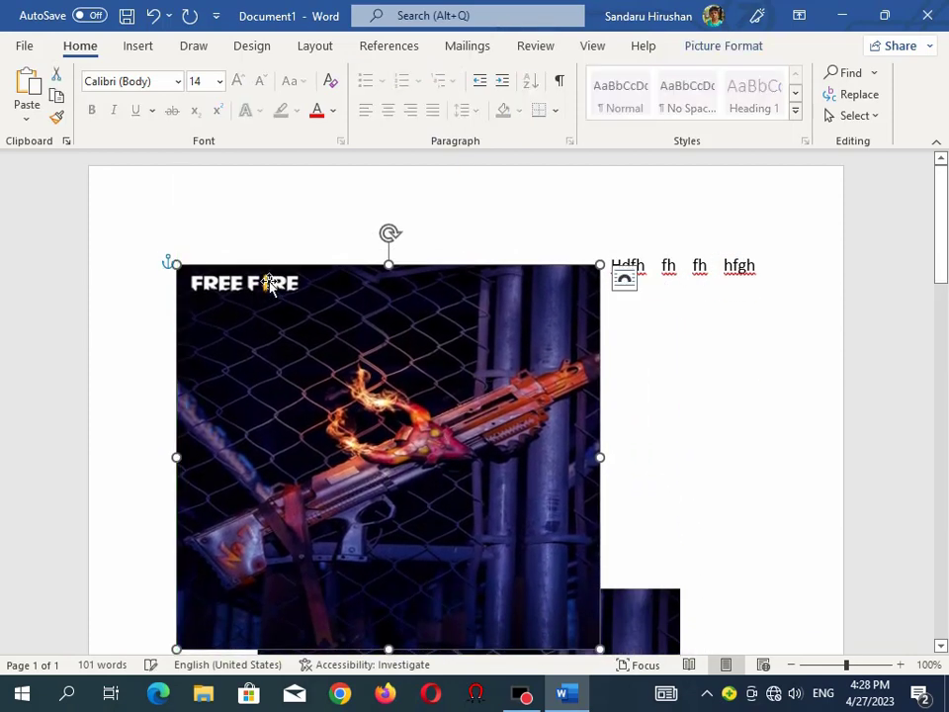
scroll(354, 370, down, 6)
drag(409, 405, 463, 465)
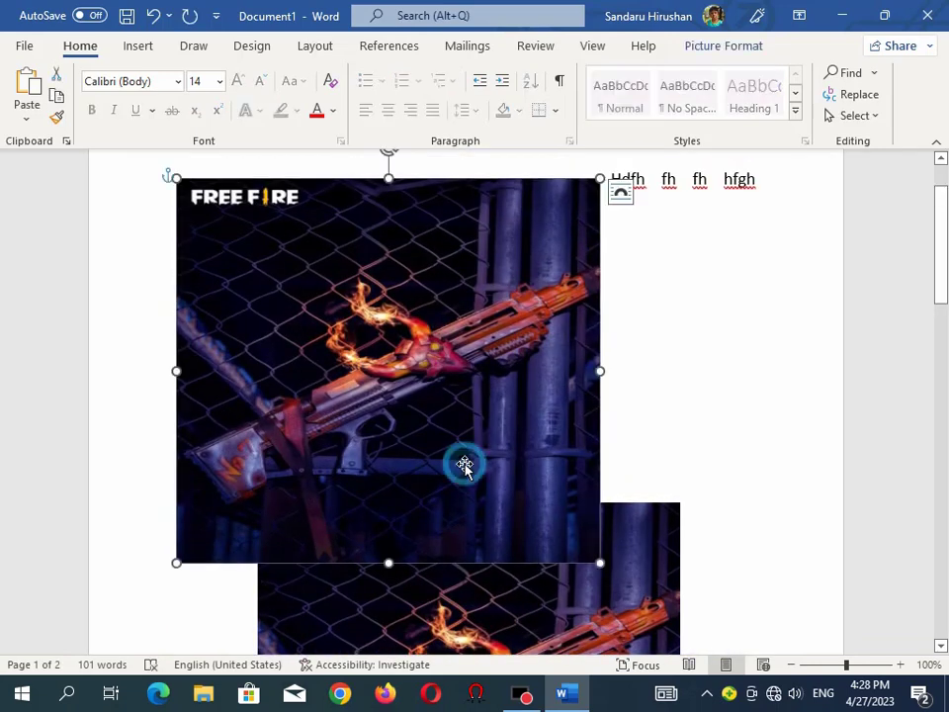
key(ctrl+z)
drag(482, 539, 417, 374)
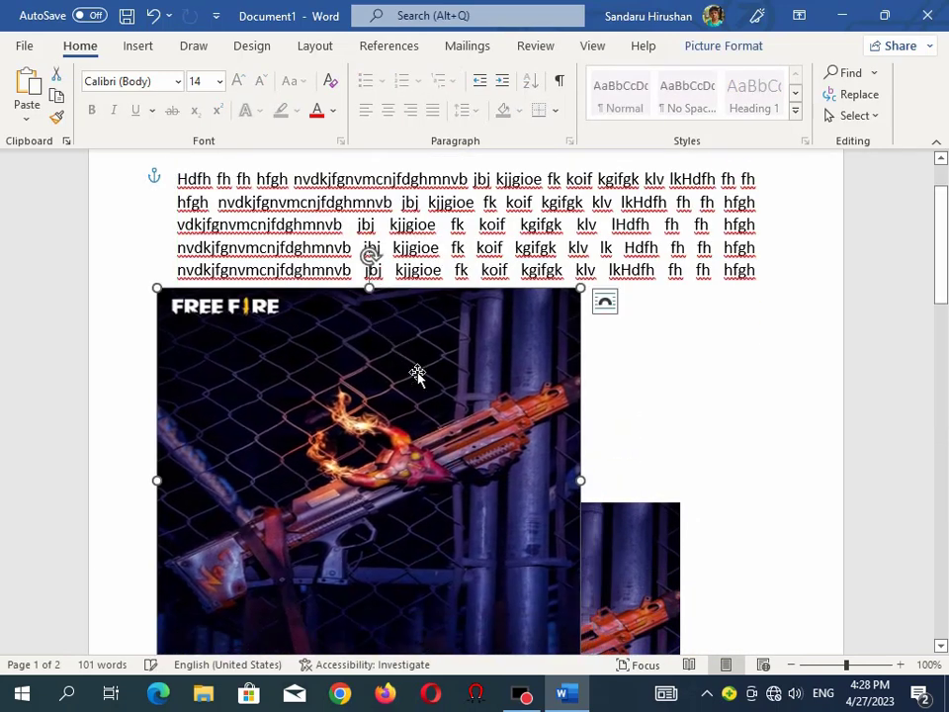
key(ctrl+z)
drag(440, 531, 353, 328)
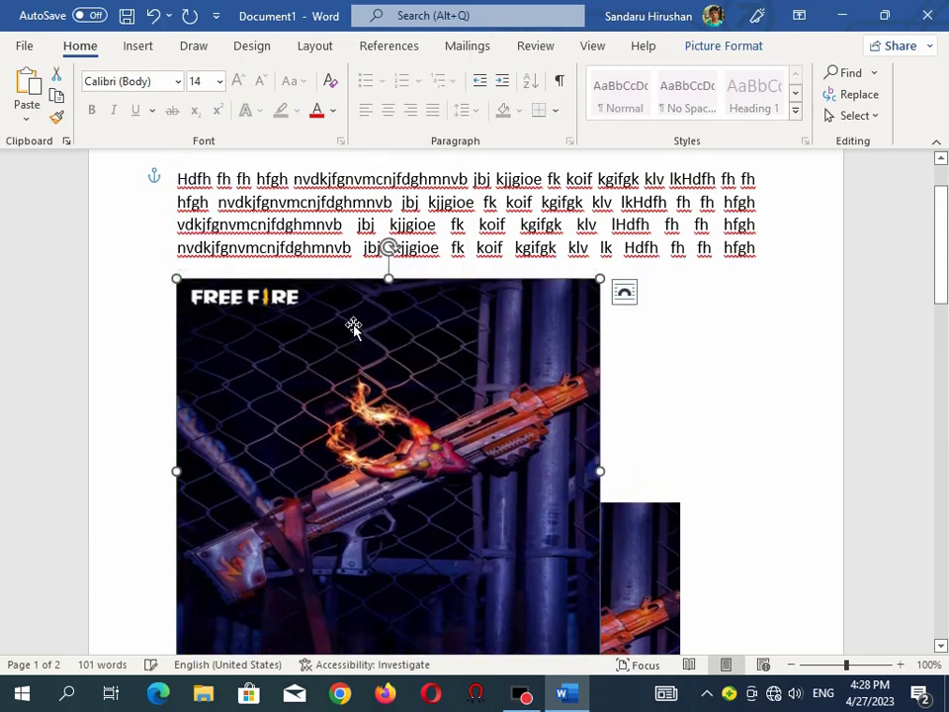
key(ctrl+z)
Retry moving the picture up beside the text, undoing each attempt with Ctrl+Z
click(449, 527)
drag(449, 527, 341, 336)
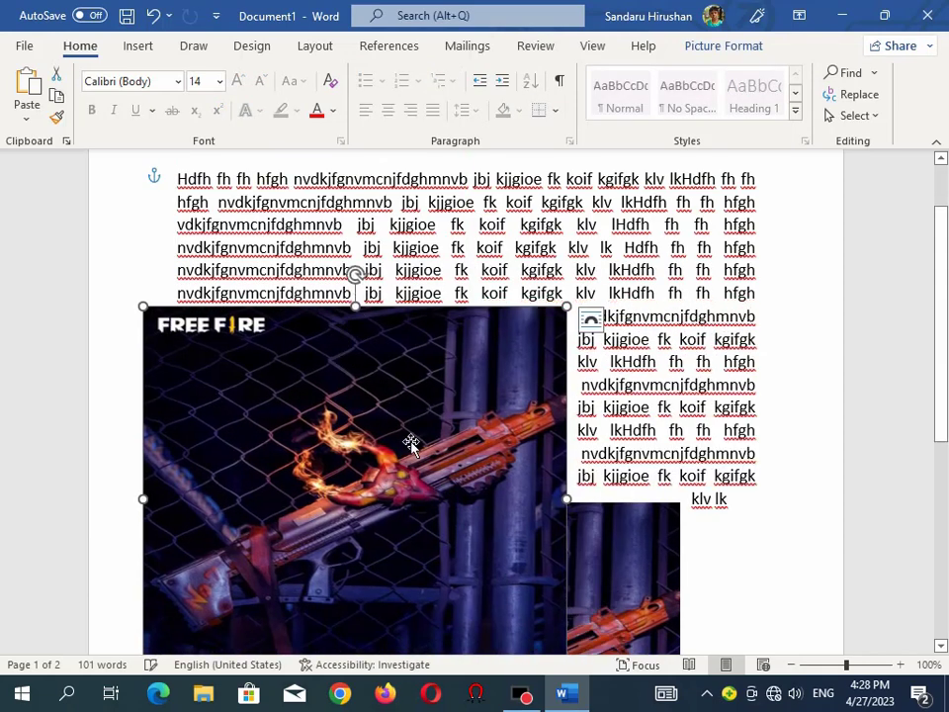
key(ctrl+z)
drag(414, 528, 311, 322)
key(ctrl+z)
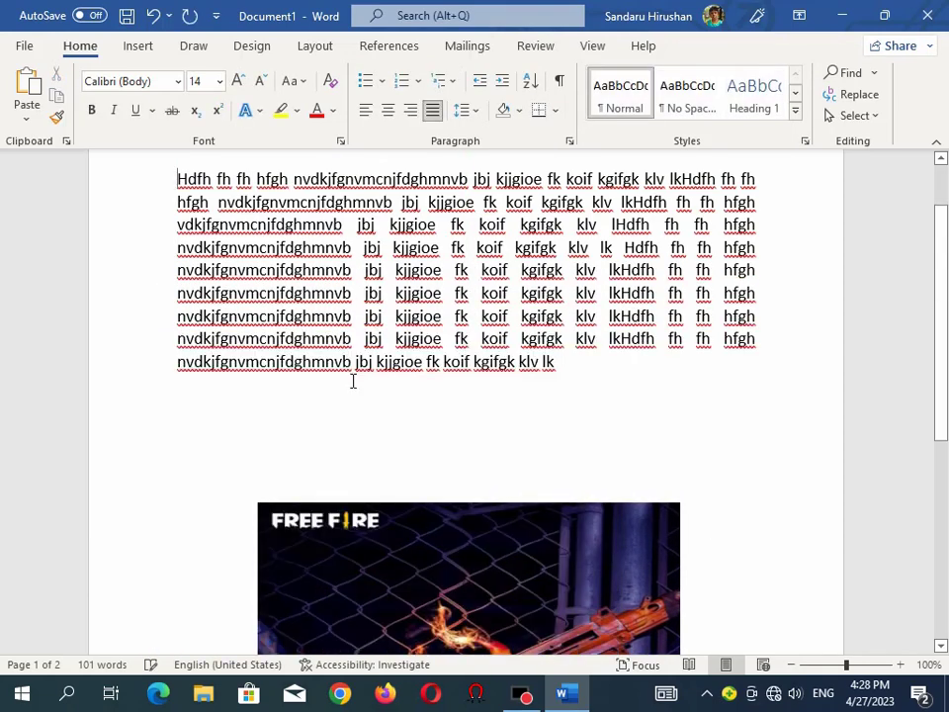
click(449, 530)
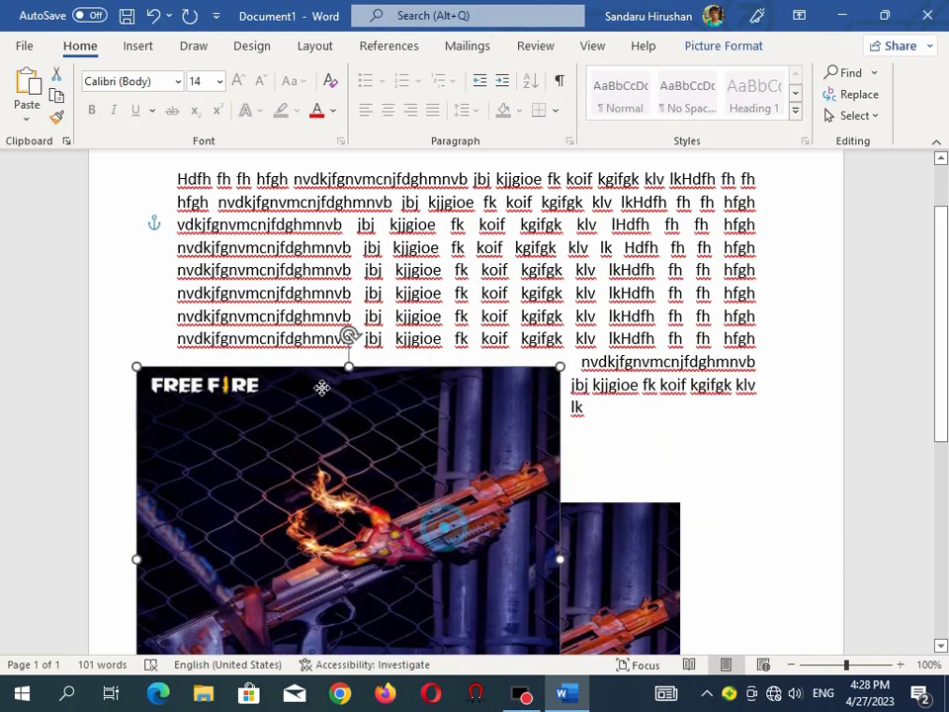
drag(462, 550, 302, 360)
key(ctrl+z)
Settle the picture below the opening lines and bring up Picture Format
mouse_move(484, 567)
mouse_down()
mouse_move(345, 441)
mouse_move(317, 442)
mouse_up()
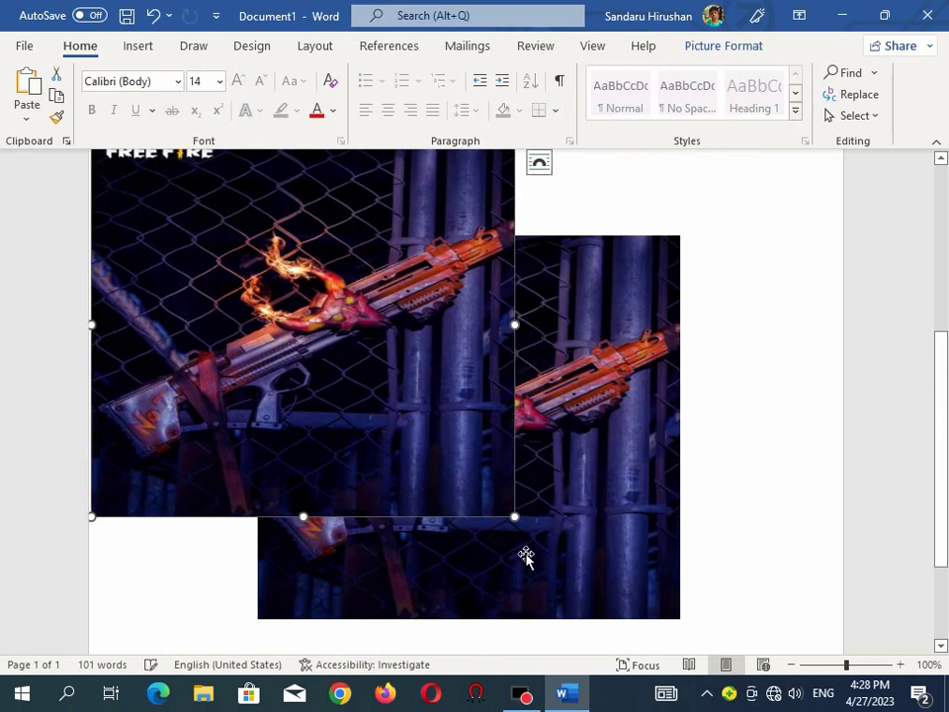
drag(578, 522, 677, 436)
click(257, 422)
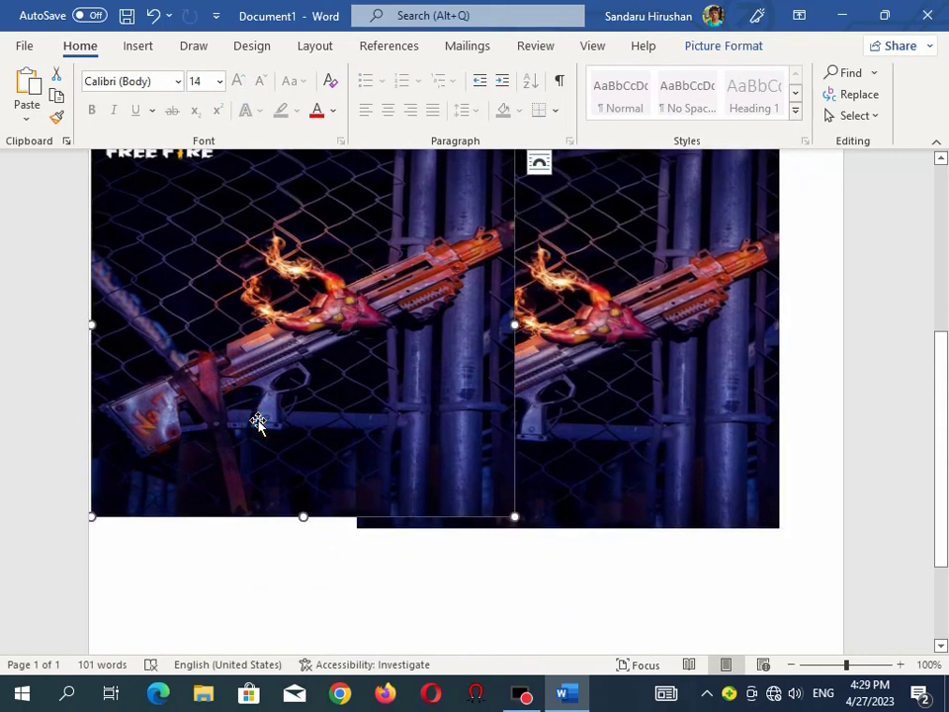
key(ctrl+z)
key(ctrl+z)
mouse_move(396, 461)
mouse_down()
mouse_move(336, 394)
mouse_move(367, 415)
mouse_up()
scroll(545, 406, down, 1)
scroll(531, 381, up, 2)
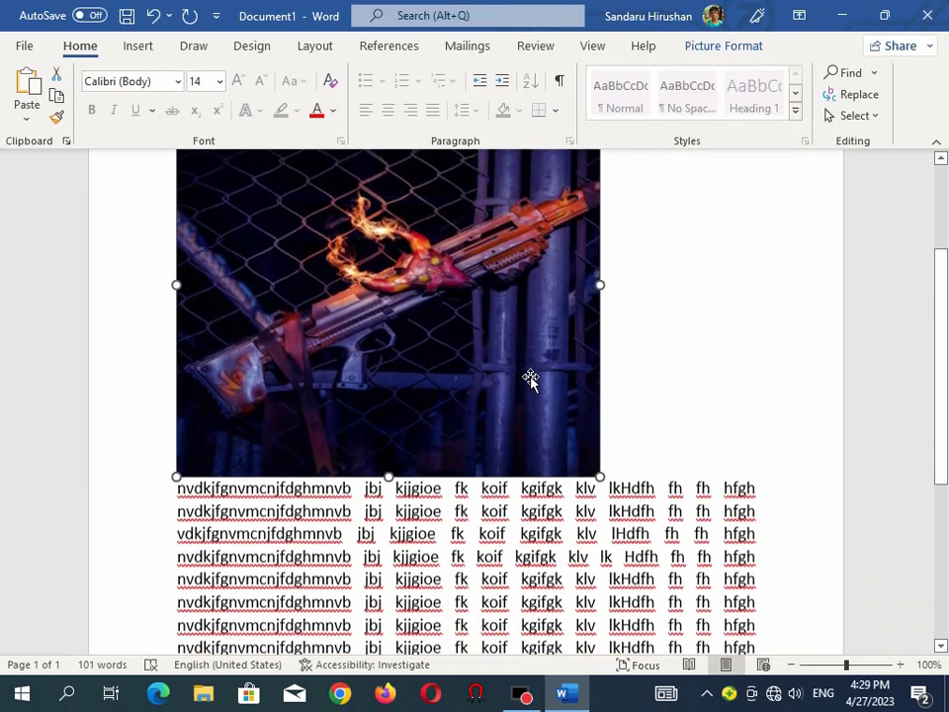
drag(477, 362, 512, 472)
scroll(512, 472, up, 5)
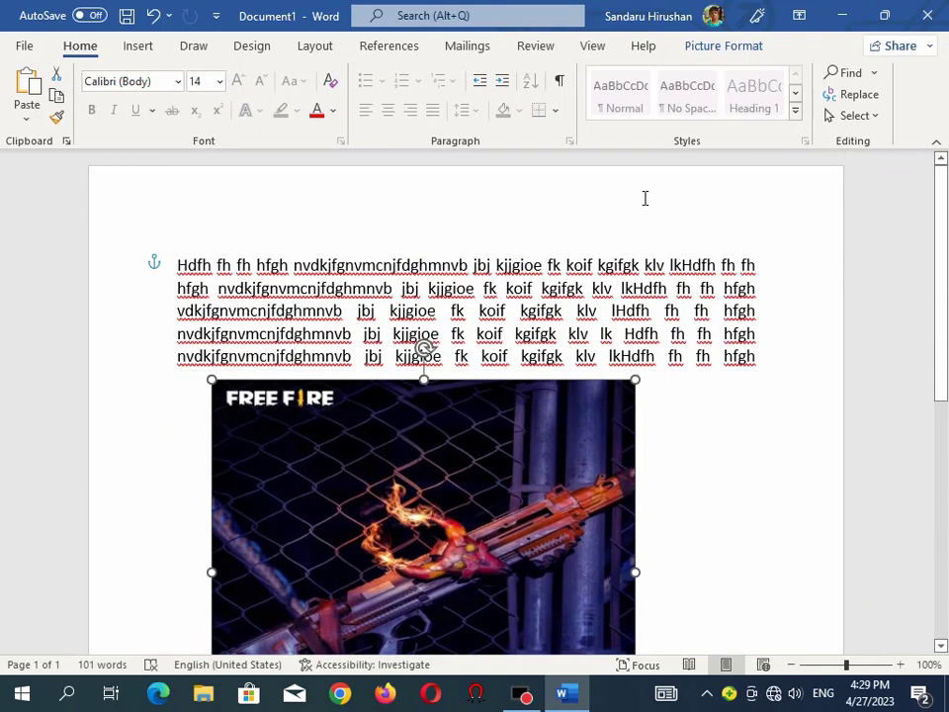
click(698, 47)
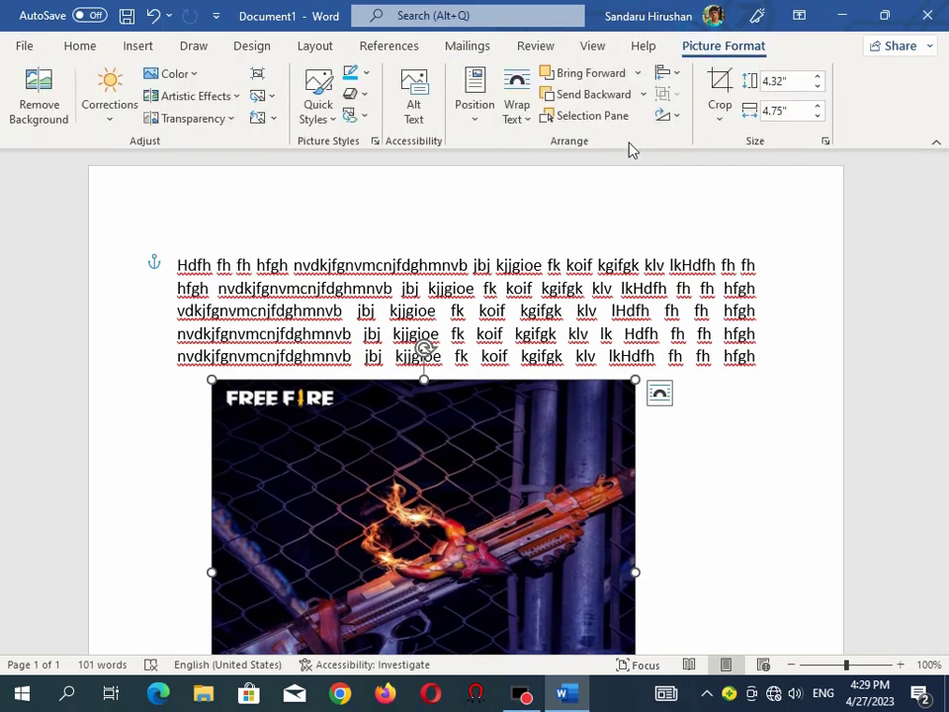
Set Wrap Text to Through and move the picture to the text's top-left
click(514, 122)
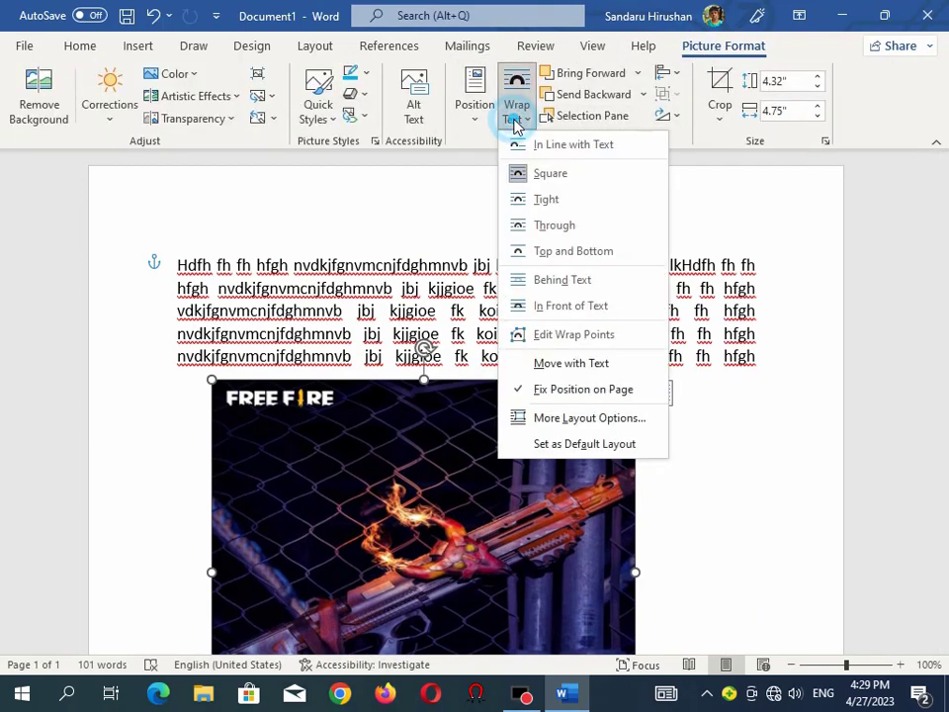
click(518, 223)
mouse_move(434, 476)
mouse_down()
mouse_move(429, 428)
mouse_move(379, 372)
mouse_up()
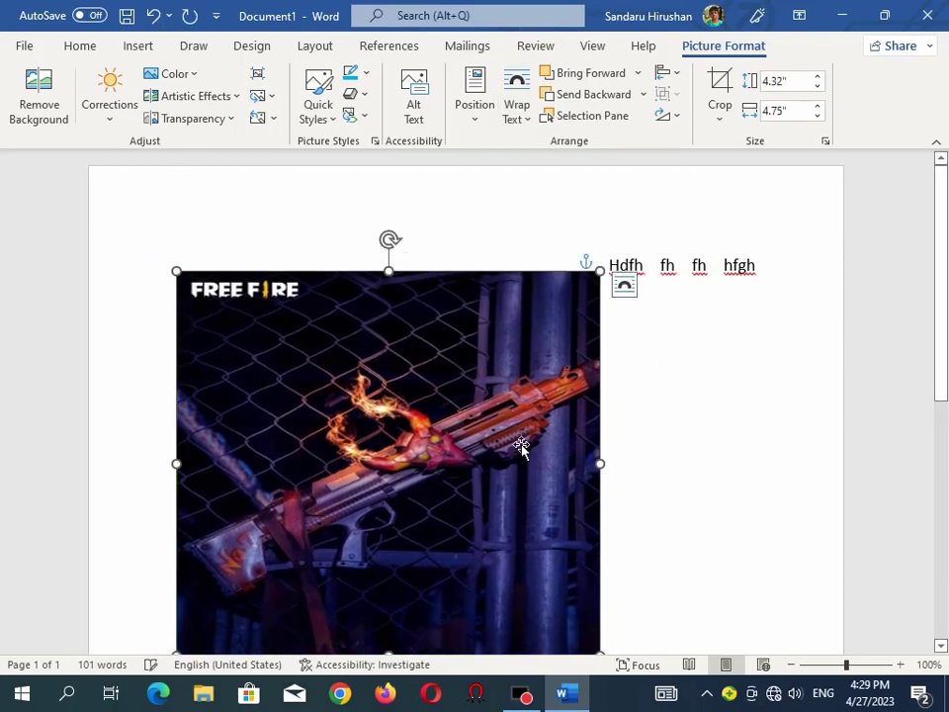
Resize the picture with its corner handles to about 2.75" by 3.02"
scroll(520, 447, down, 3)
drag(600, 521, 455, 406)
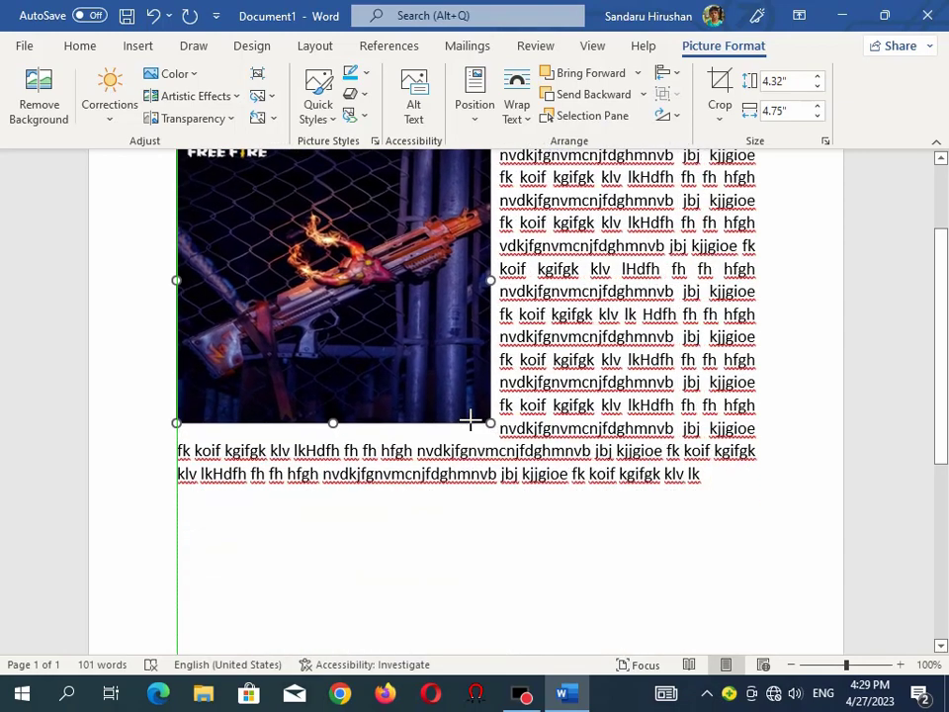
scroll(483, 438, down, 3)
scroll(483, 438, up, 5)
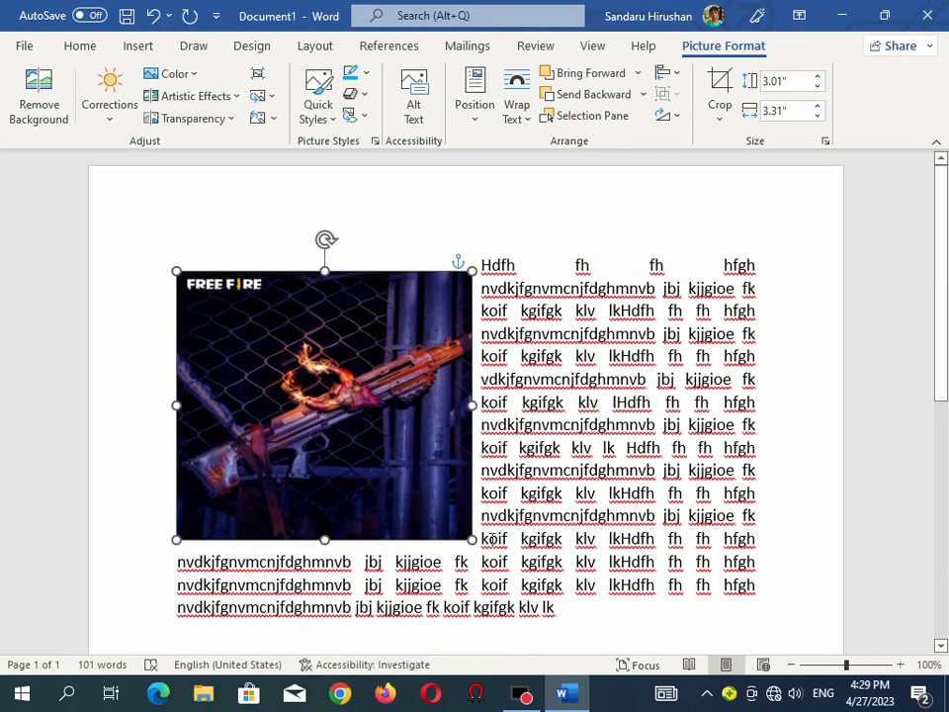
drag(472, 540, 432, 503)
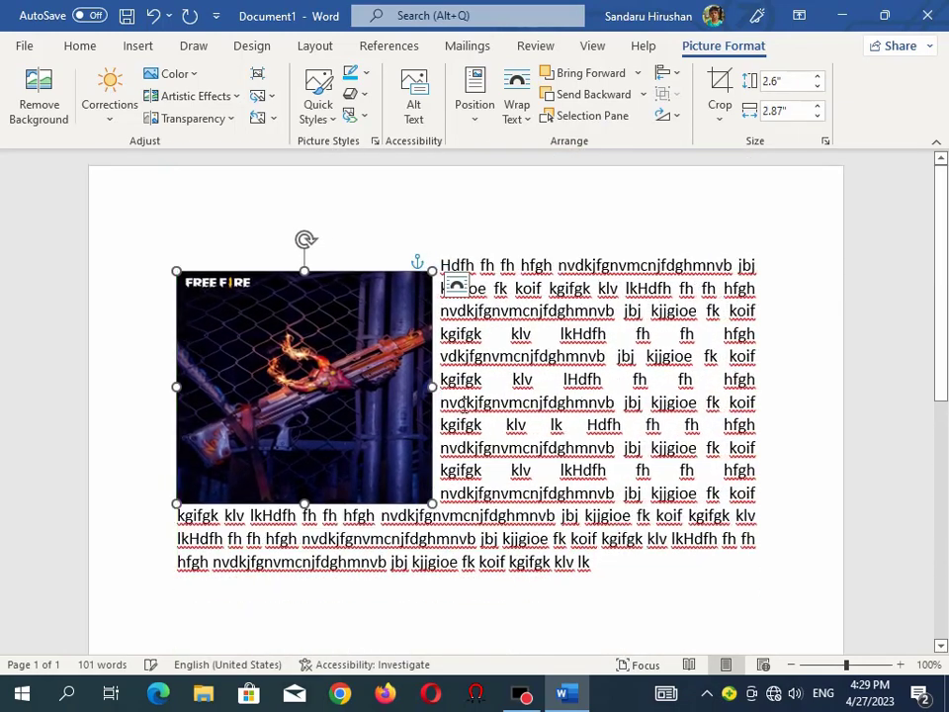
drag(430, 276, 436, 258)
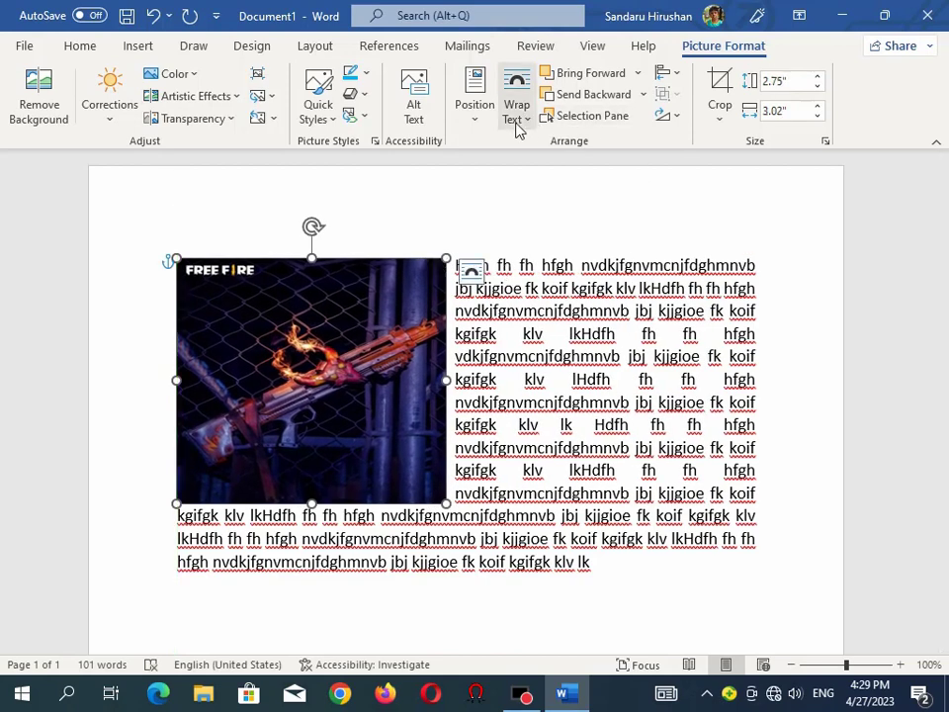
Set Square wrapping and drag the picture right into the middle of the text
click(514, 119)
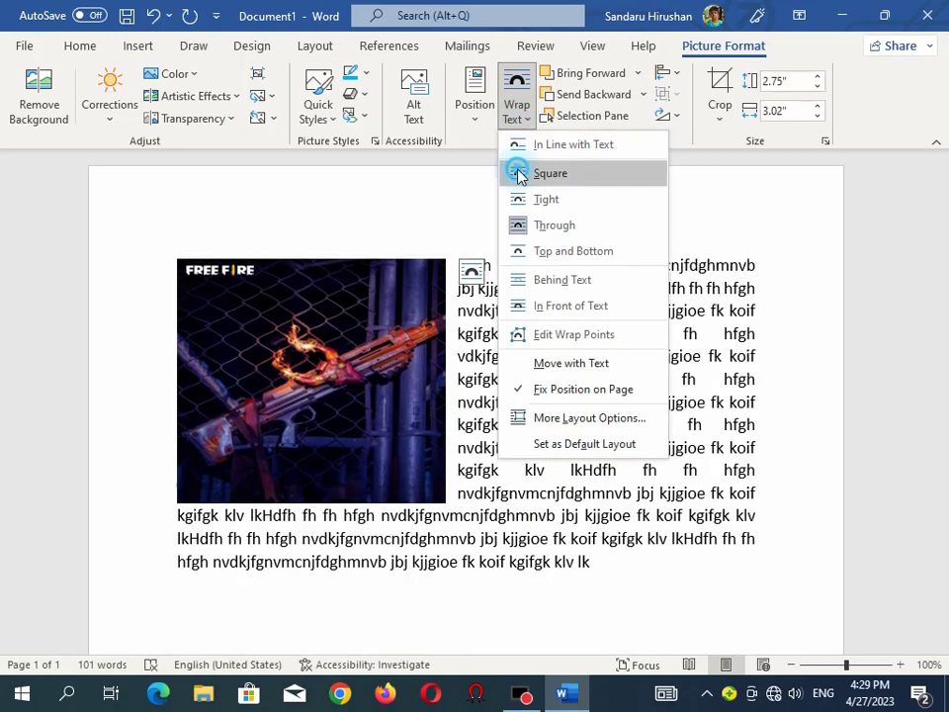
click(519, 175)
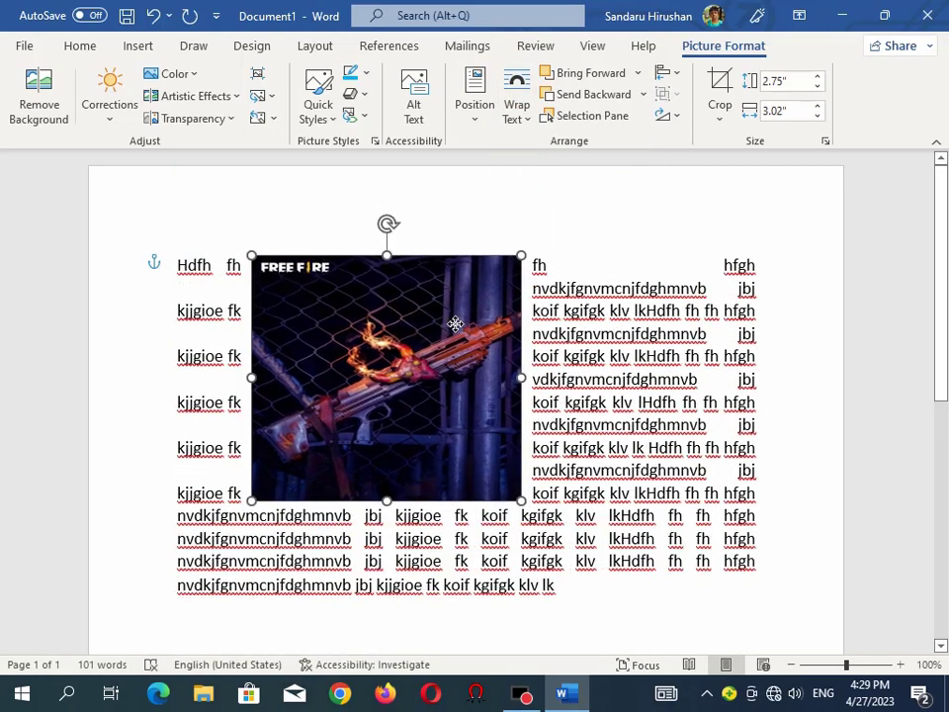
mouse_move(378, 329)
mouse_down()
mouse_move(502, 324)
mouse_move(531, 372)
mouse_move(461, 392)
mouse_move(453, 340)
mouse_up()
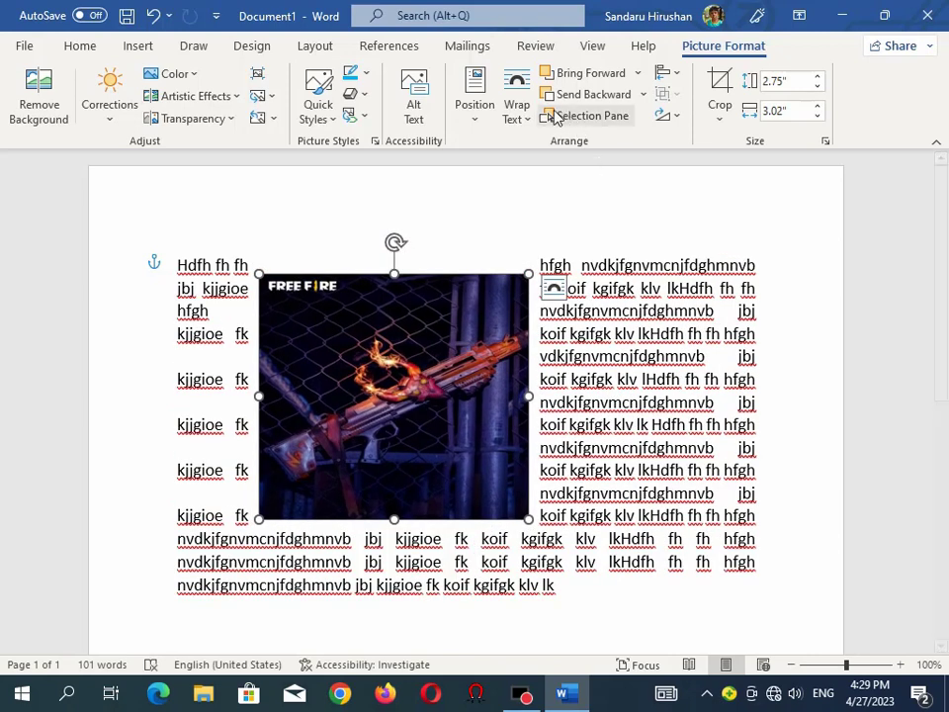
Switch to In Front of Text, move the picture left, then return to Square and nudge it down
click(529, 118)
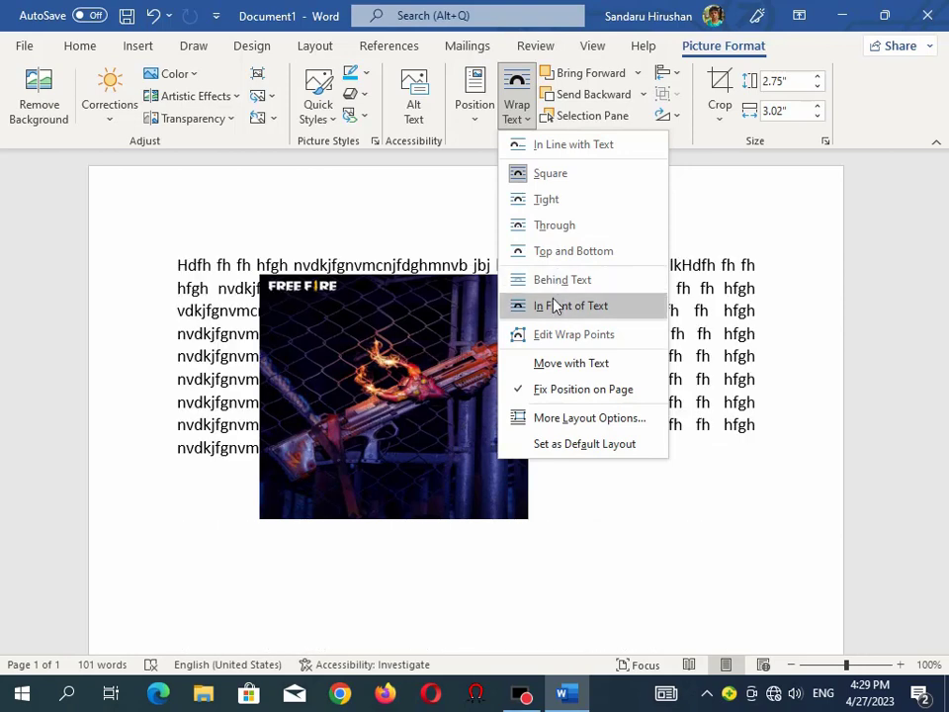
click(519, 312)
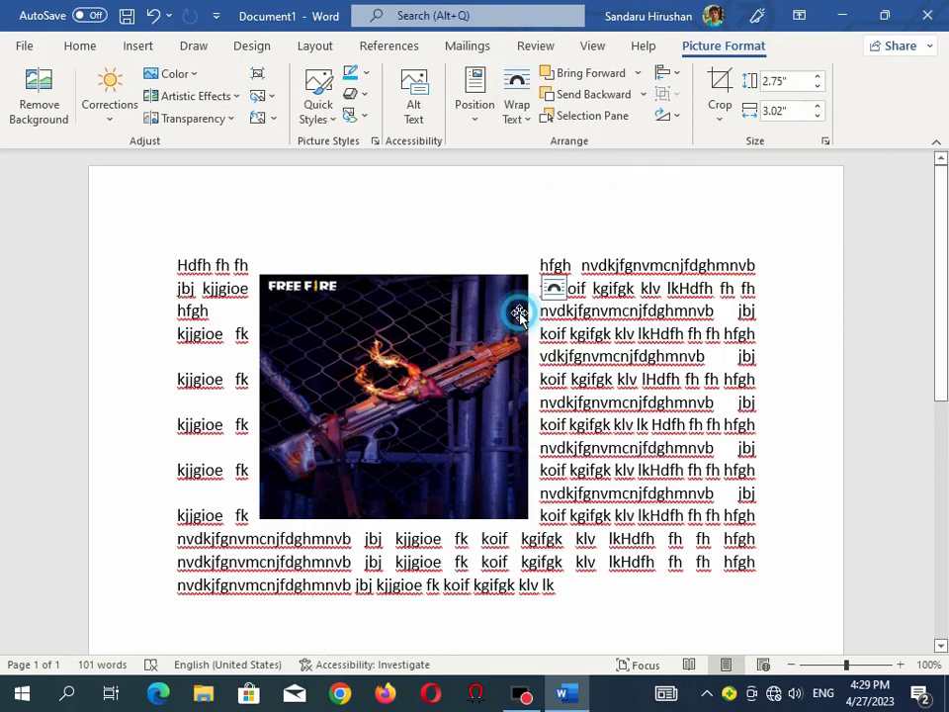
drag(451, 365, 388, 346)
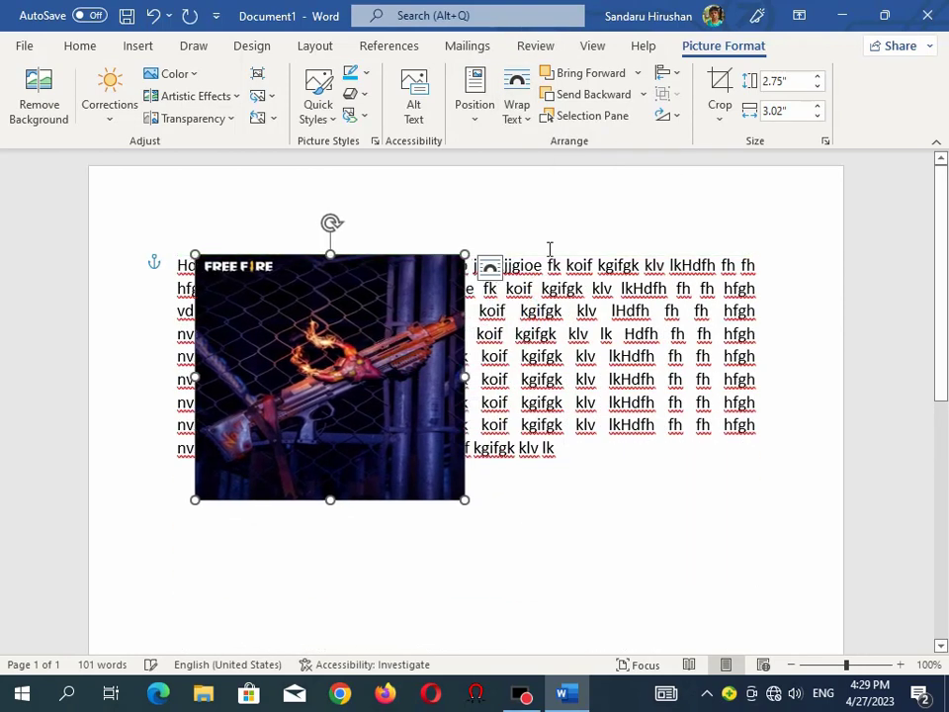
click(519, 124)
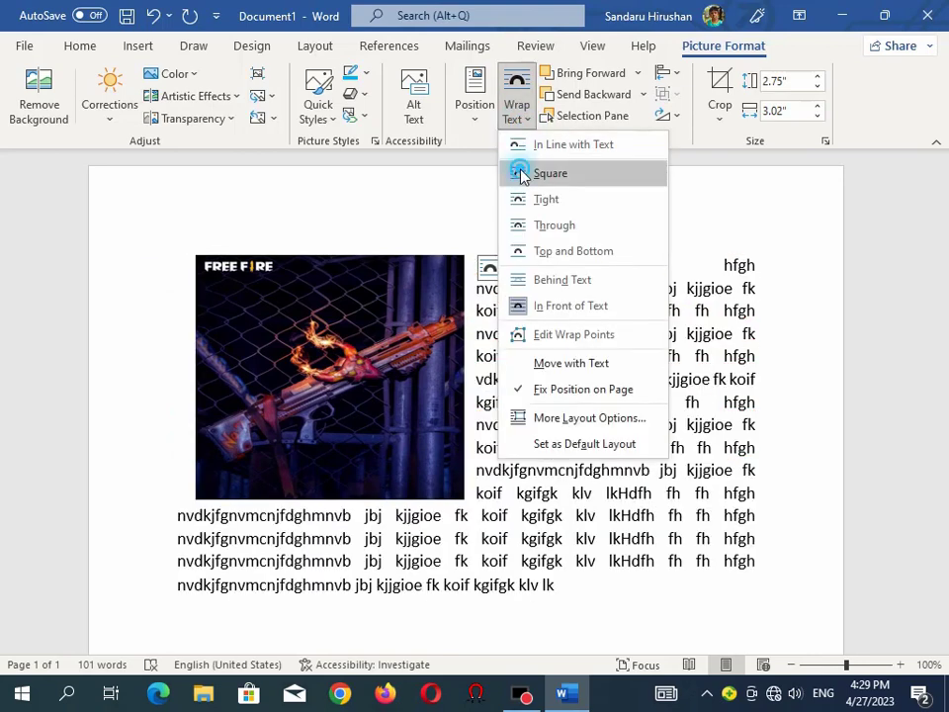
click(519, 170)
drag(379, 336, 378, 353)
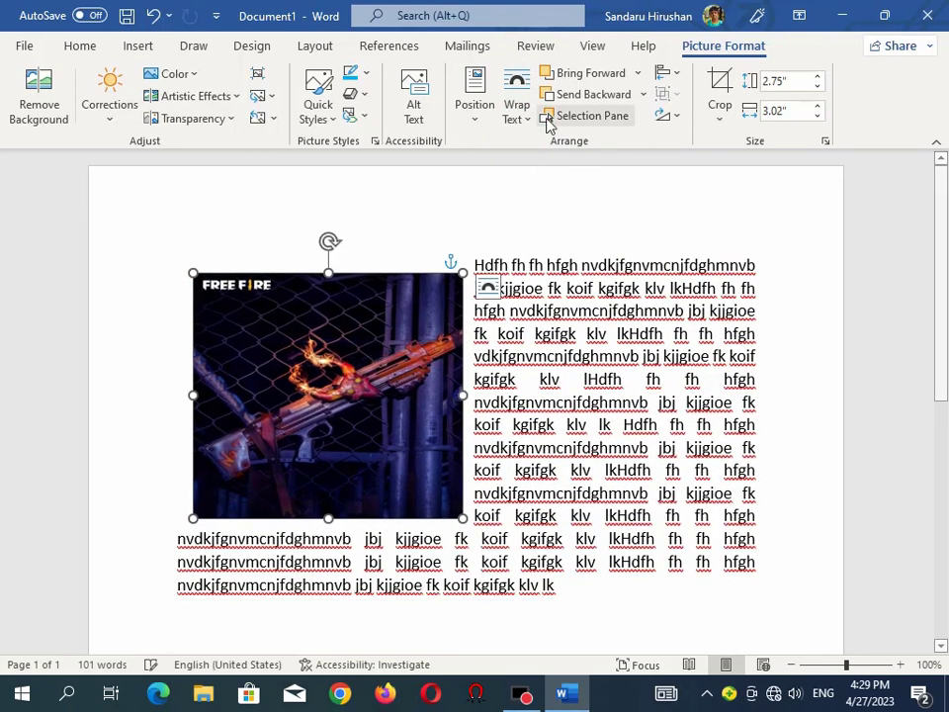
Edit the picture's wrap points, pulling the right-side points outward to angle the text boundary
click(515, 115)
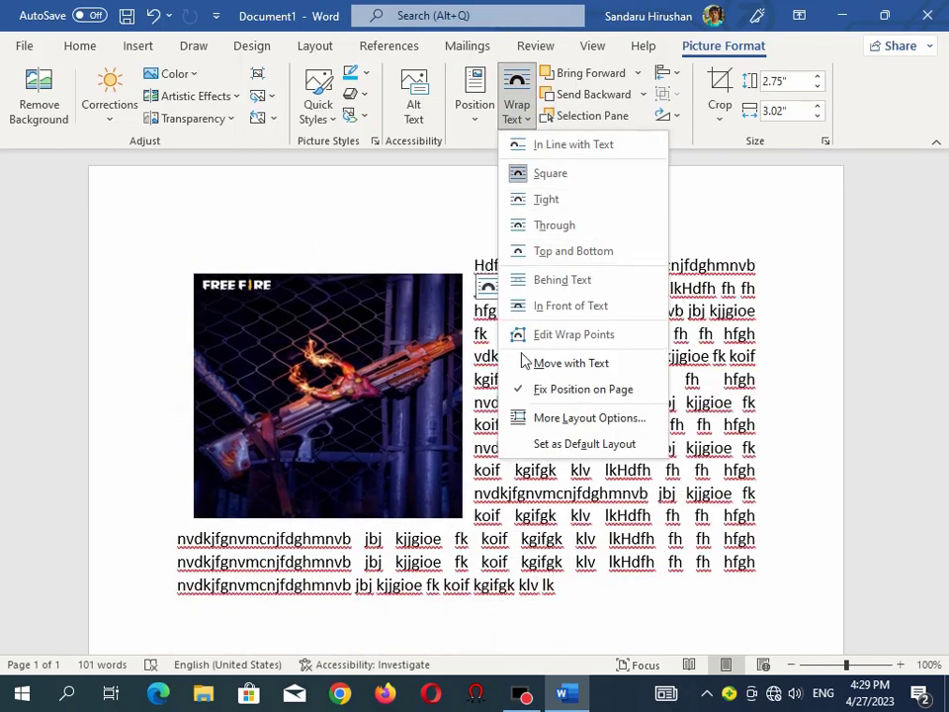
click(571, 336)
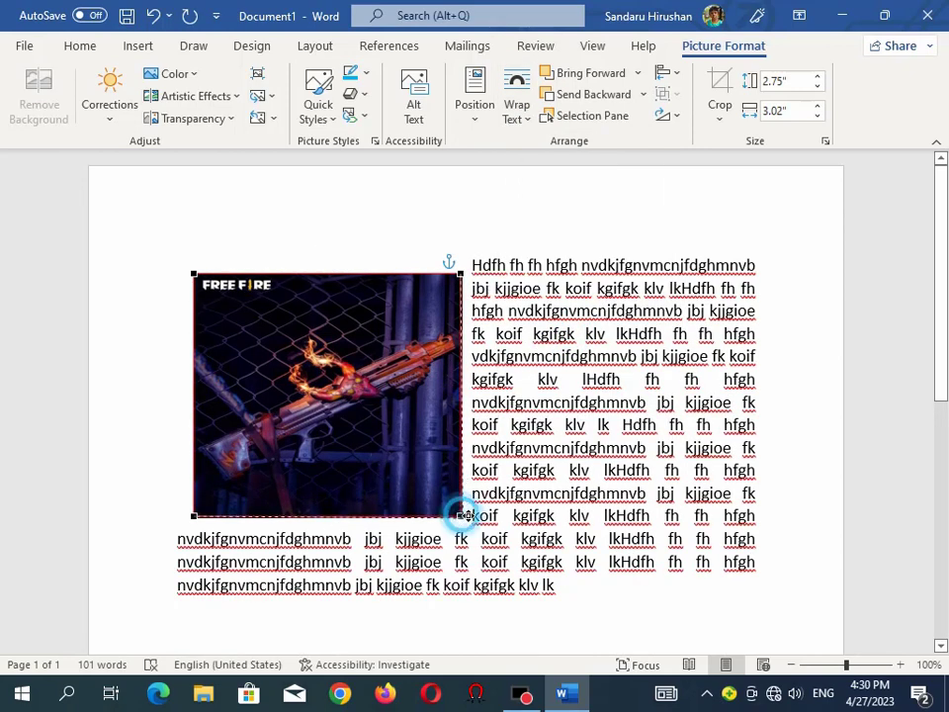
drag(460, 515, 511, 514)
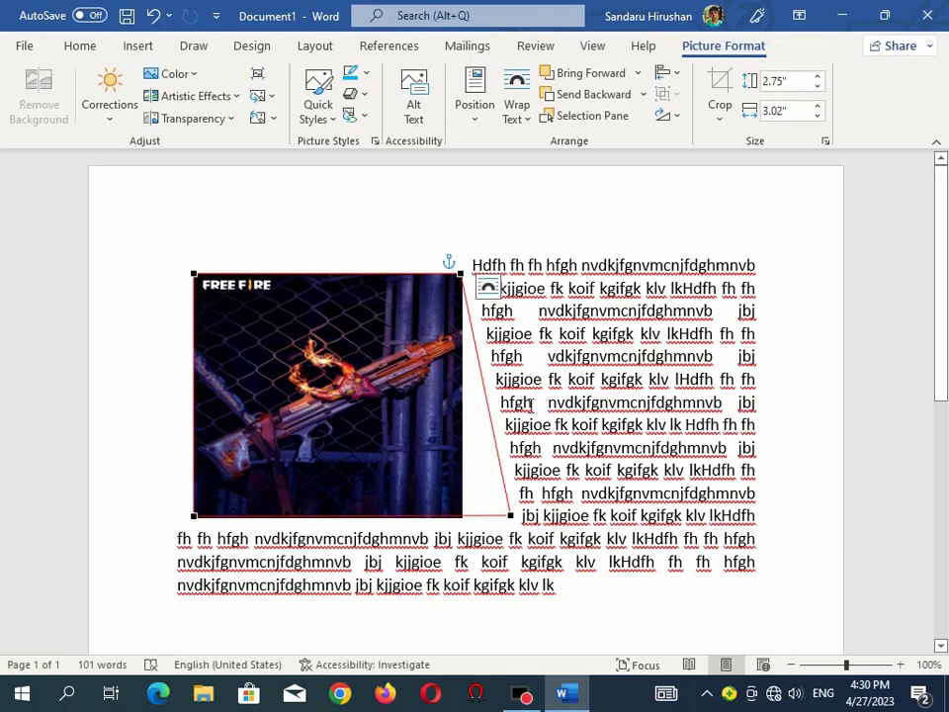
drag(461, 274, 525, 308)
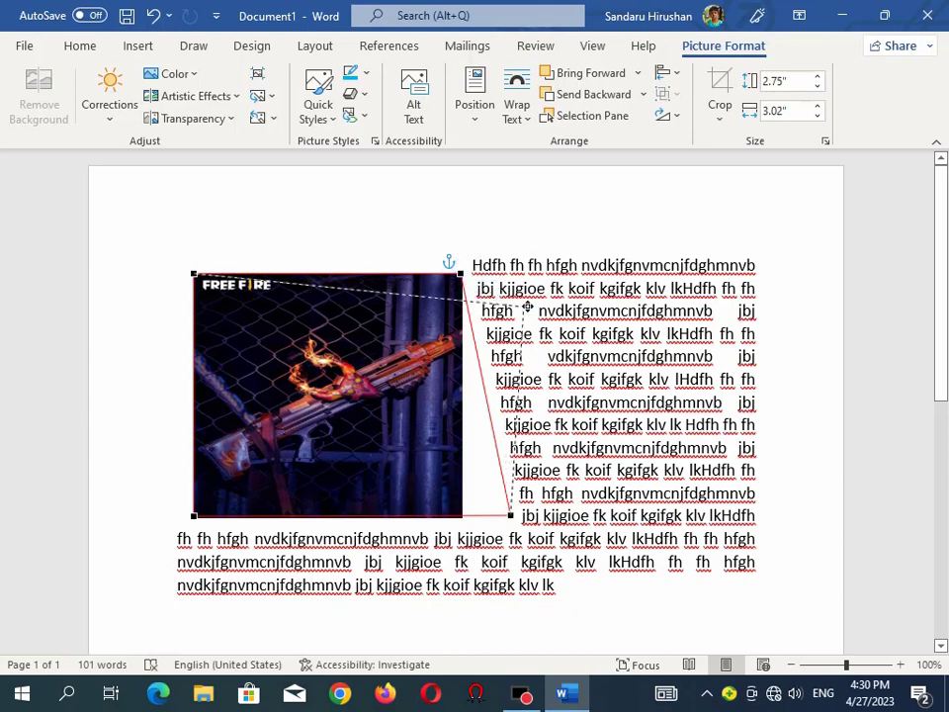
drag(525, 310, 464, 377)
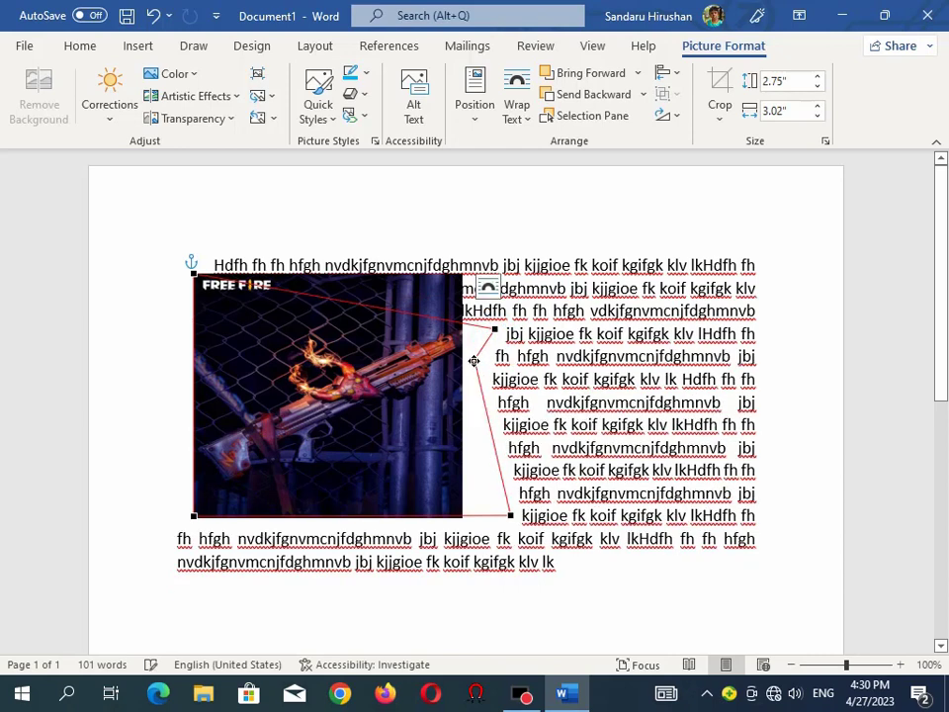
click(478, 406)
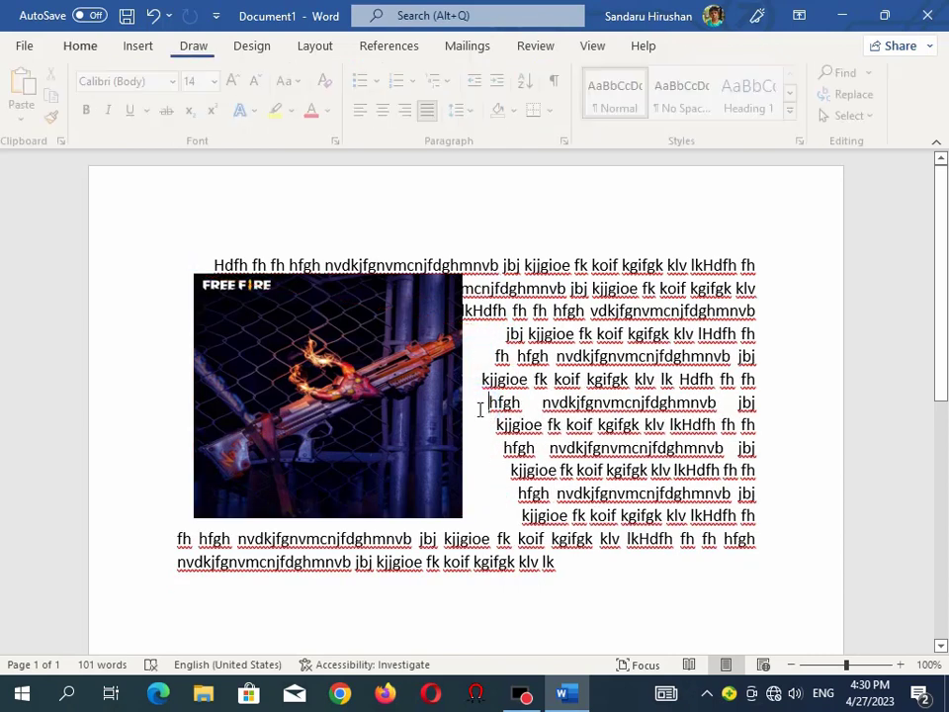
Re-edit the wrap points, adding and moving points to bend the right and bottom edges
click(460, 405)
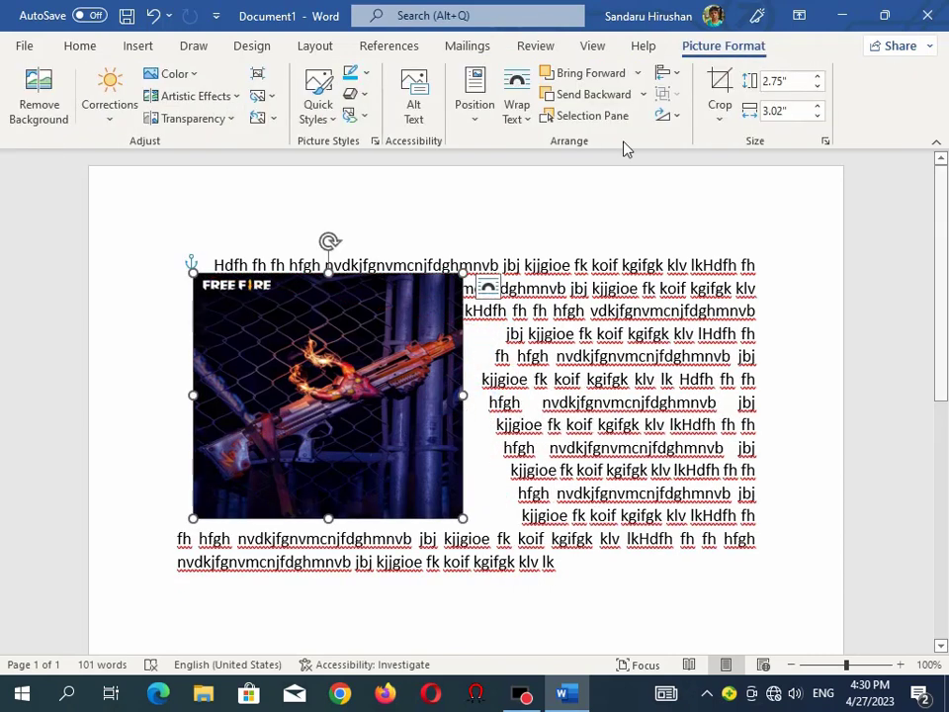
click(524, 113)
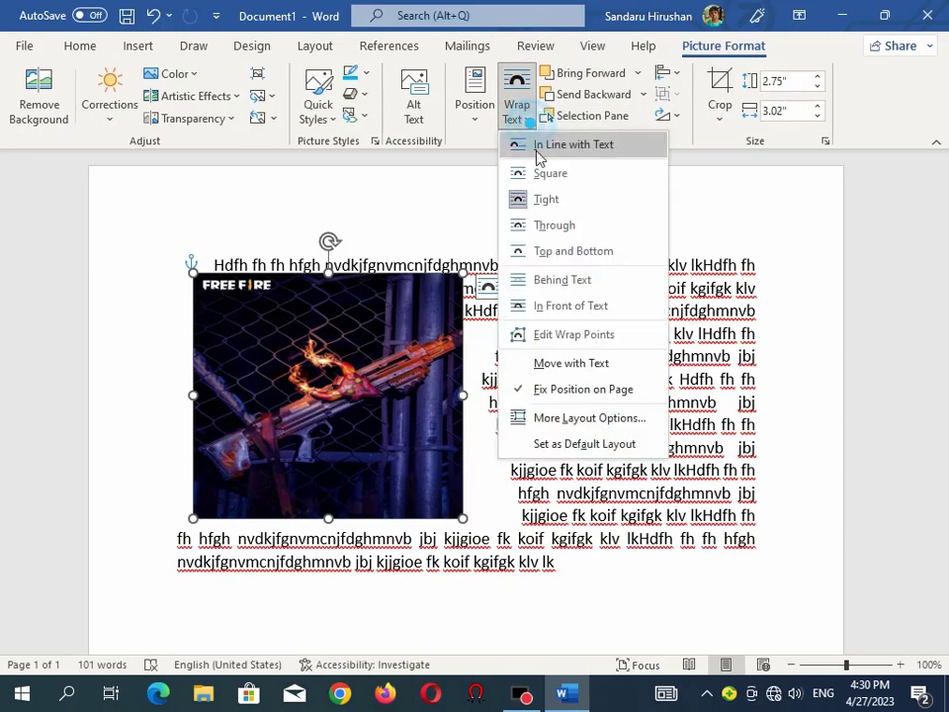
click(557, 336)
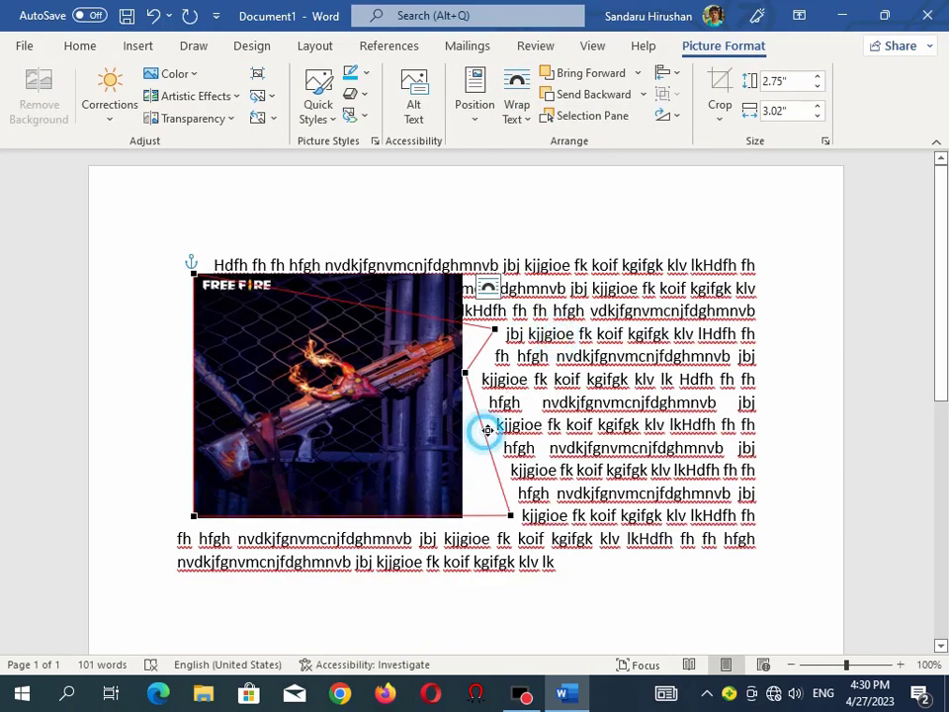
mouse_move(487, 430)
mouse_down()
mouse_move(541, 393)
mouse_move(509, 421)
mouse_up()
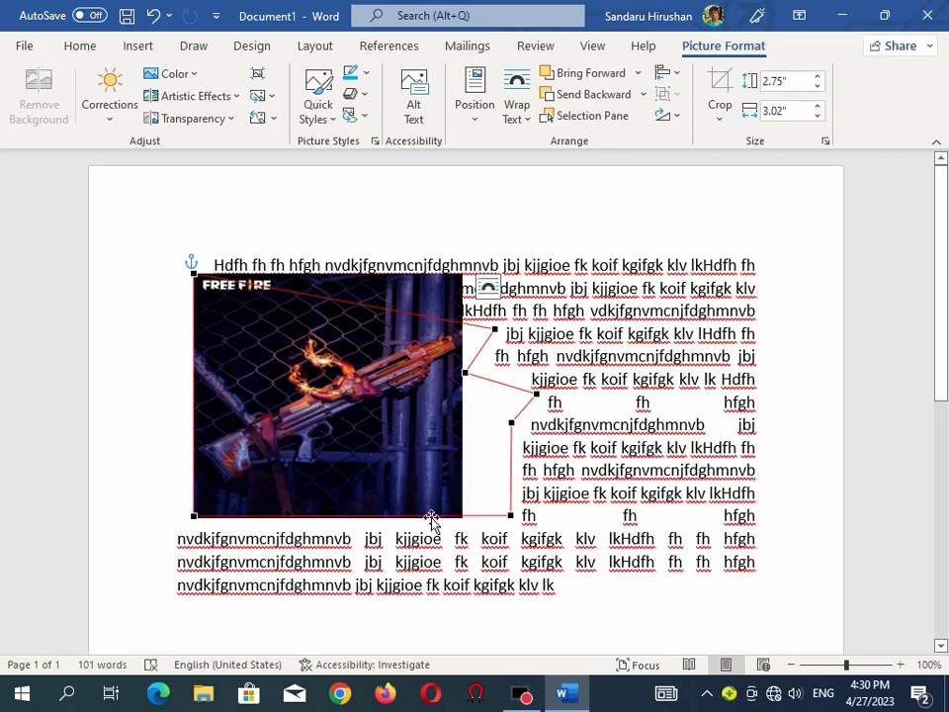
drag(431, 518, 420, 530)
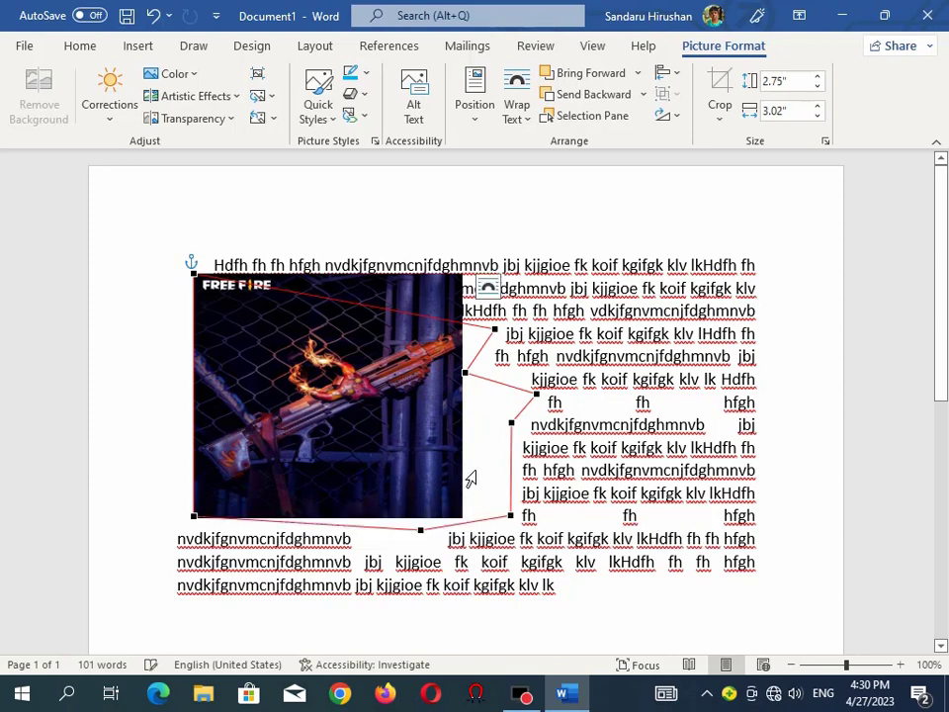
drag(511, 463, 463, 466)
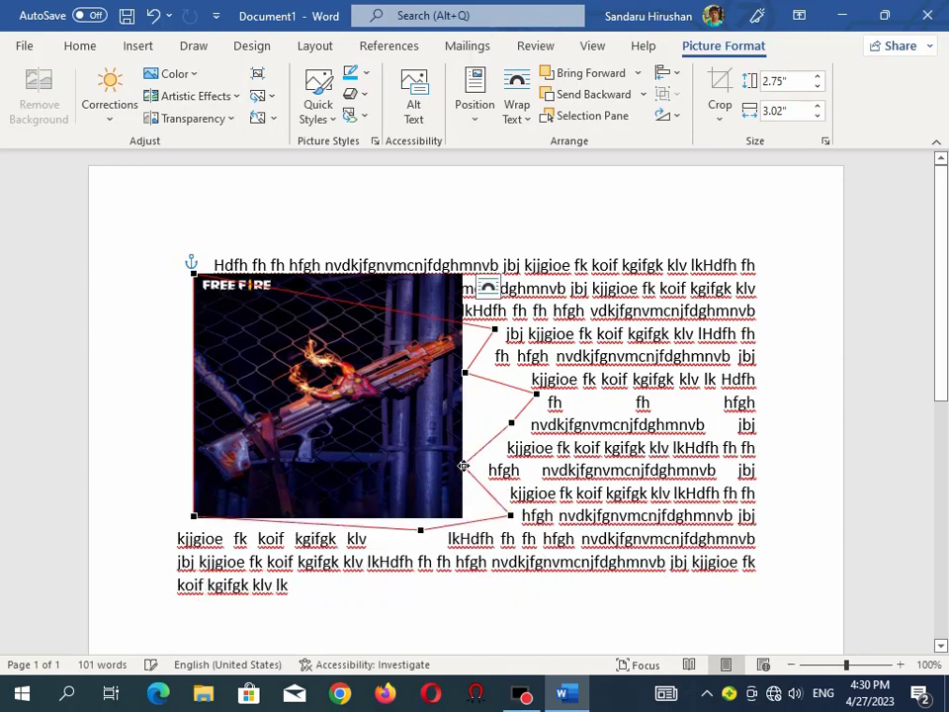
drag(487, 383, 468, 400)
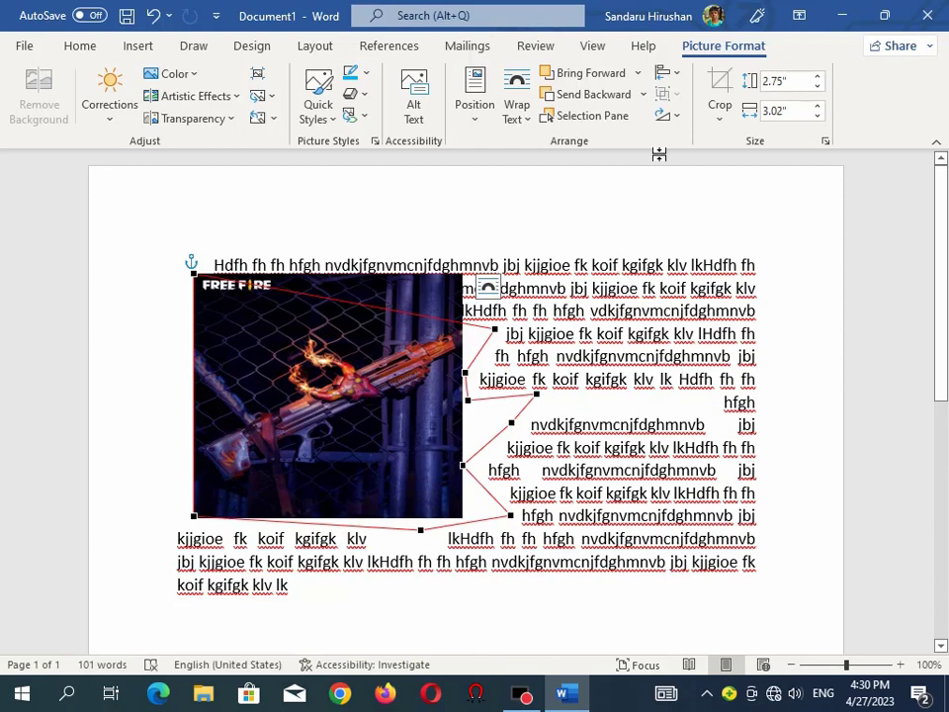
click(278, 334)
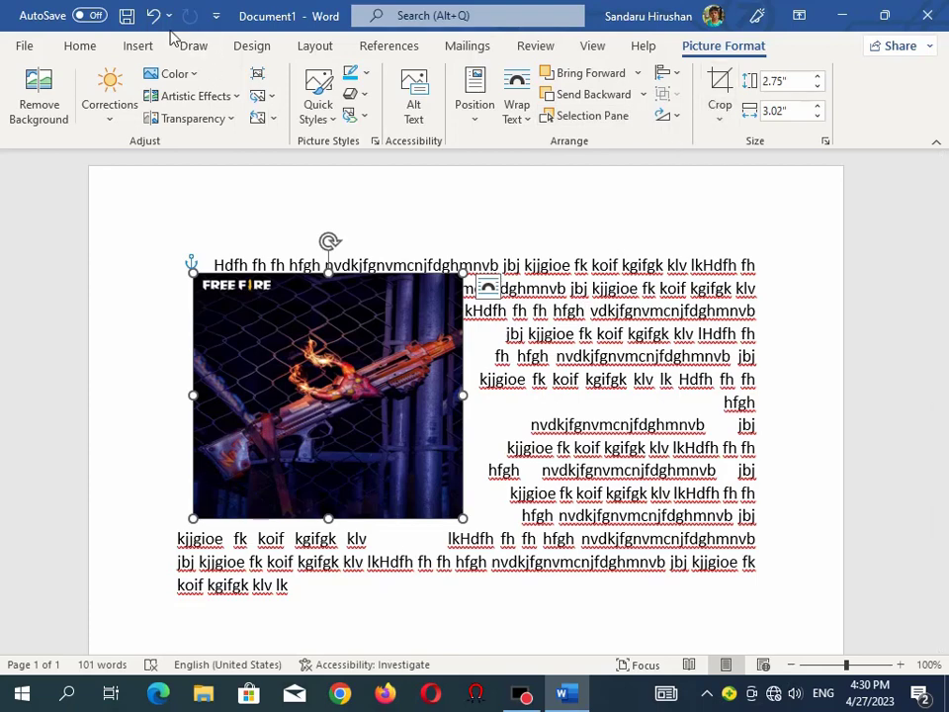
Undo 79 actions from the Undo history, leaving only the 4.32" by 4.75" Free Fire picture
click(170, 20)
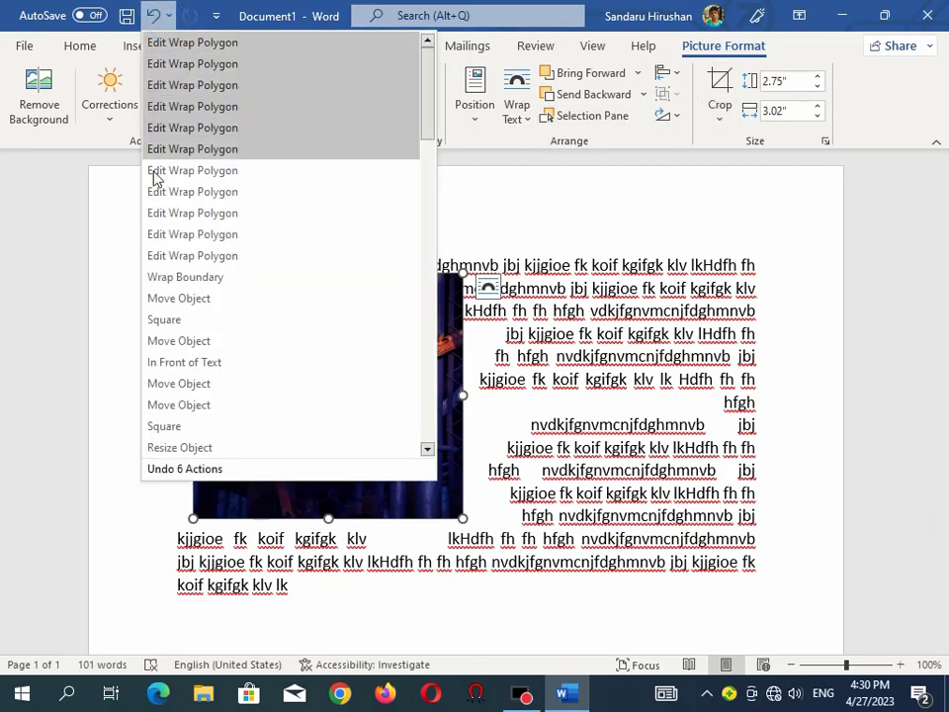
scroll(178, 326, down, 2)
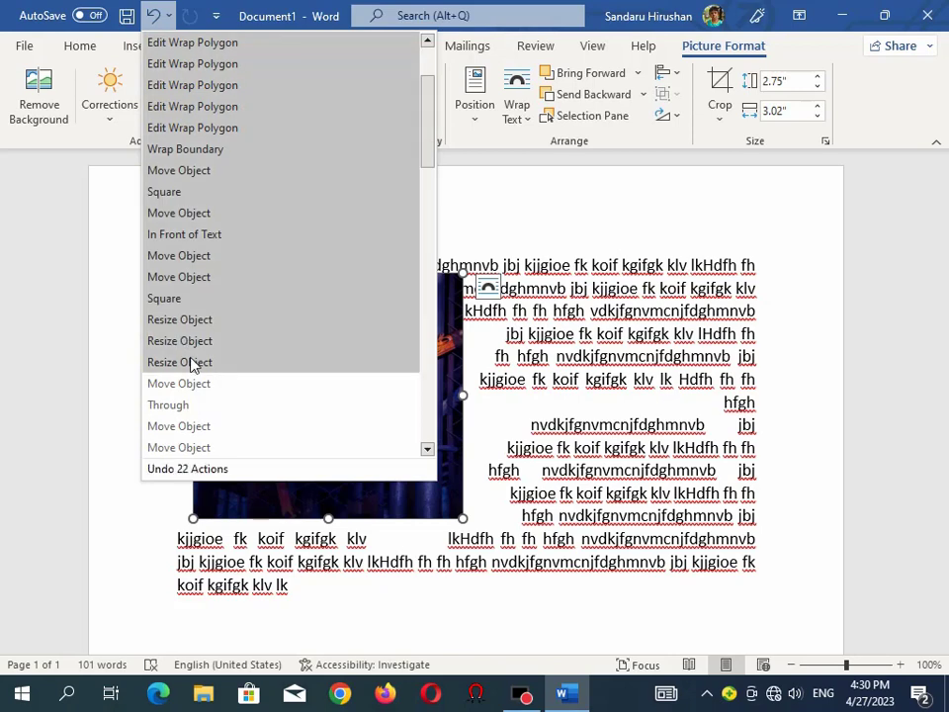
scroll(163, 358, down, 1)
scroll(197, 364, down, 1)
scroll(198, 363, down, 2)
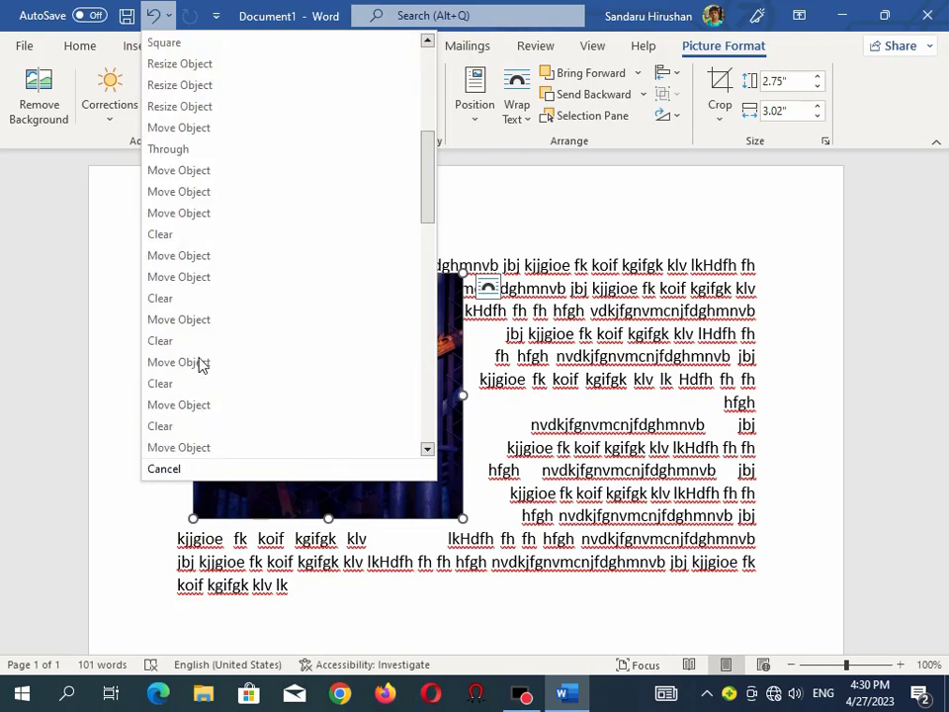
scroll(198, 364, down, 2)
scroll(200, 364, down, 2)
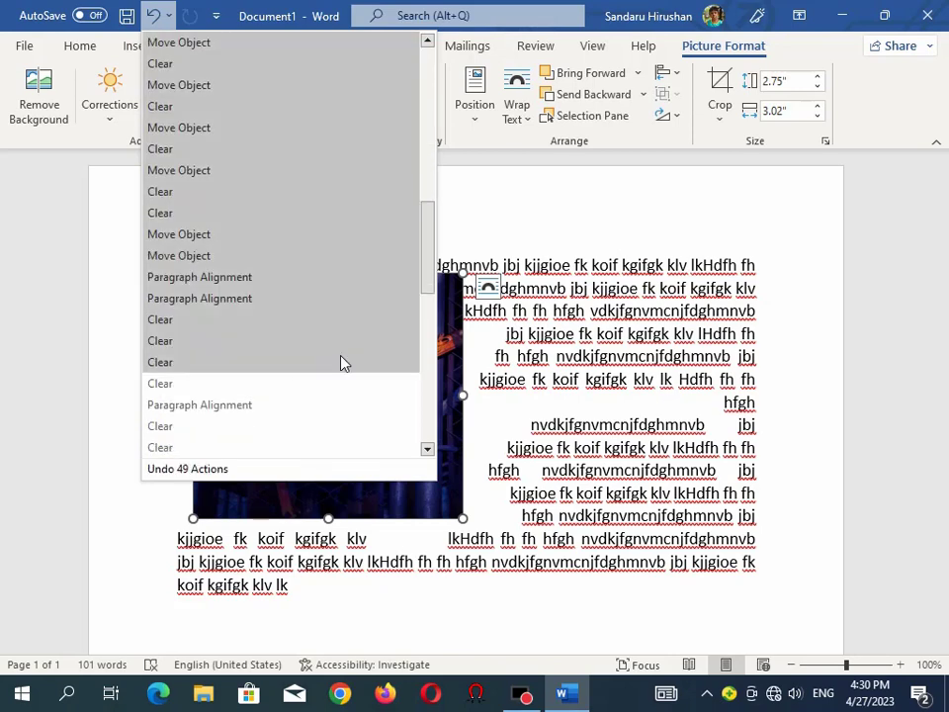
drag(429, 271, 438, 432)
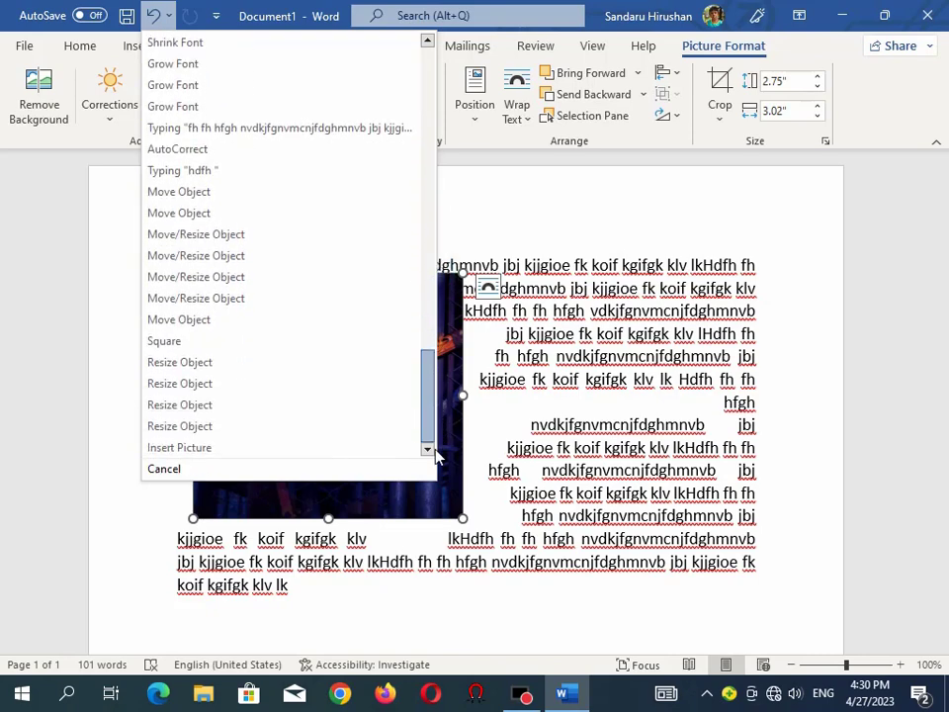
click(183, 321)
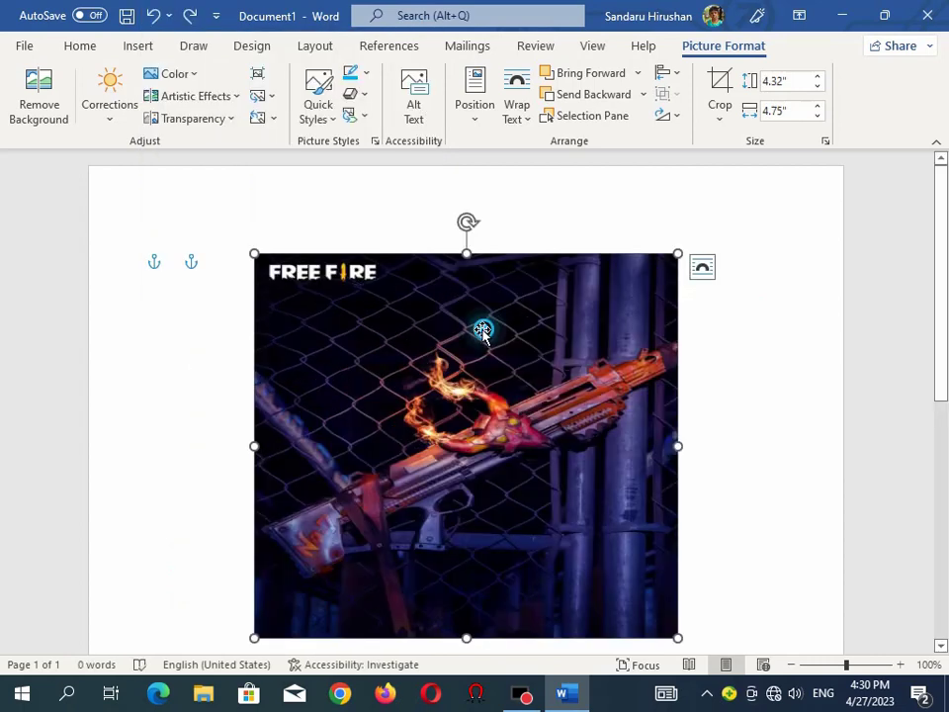
Move the photo up-left and crop the FREE FIRE logo band off the top and left
drag(482, 331, 424, 306)
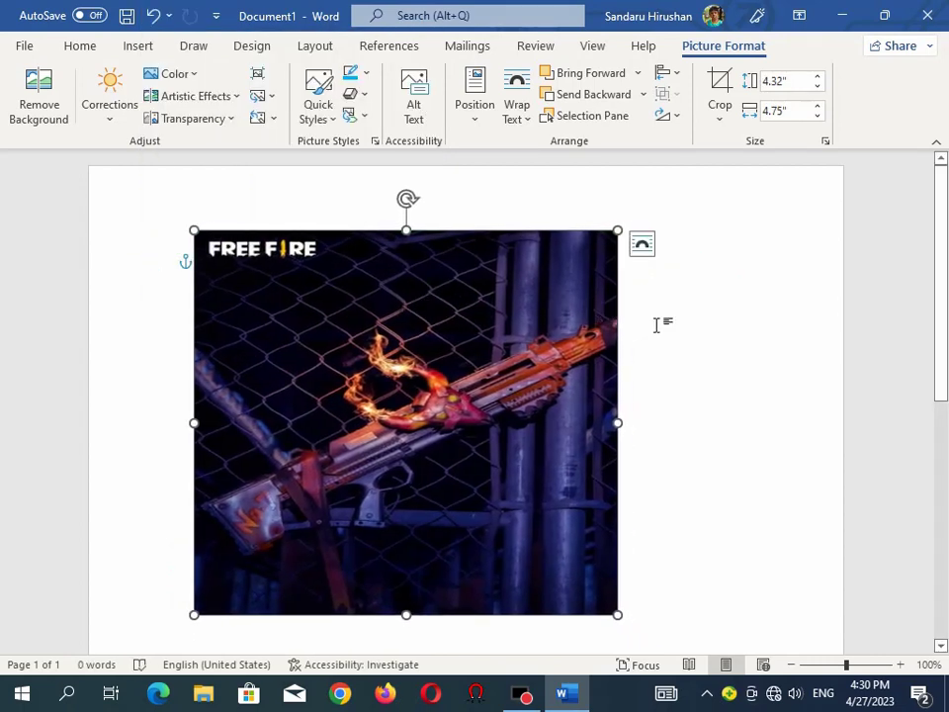
click(722, 124)
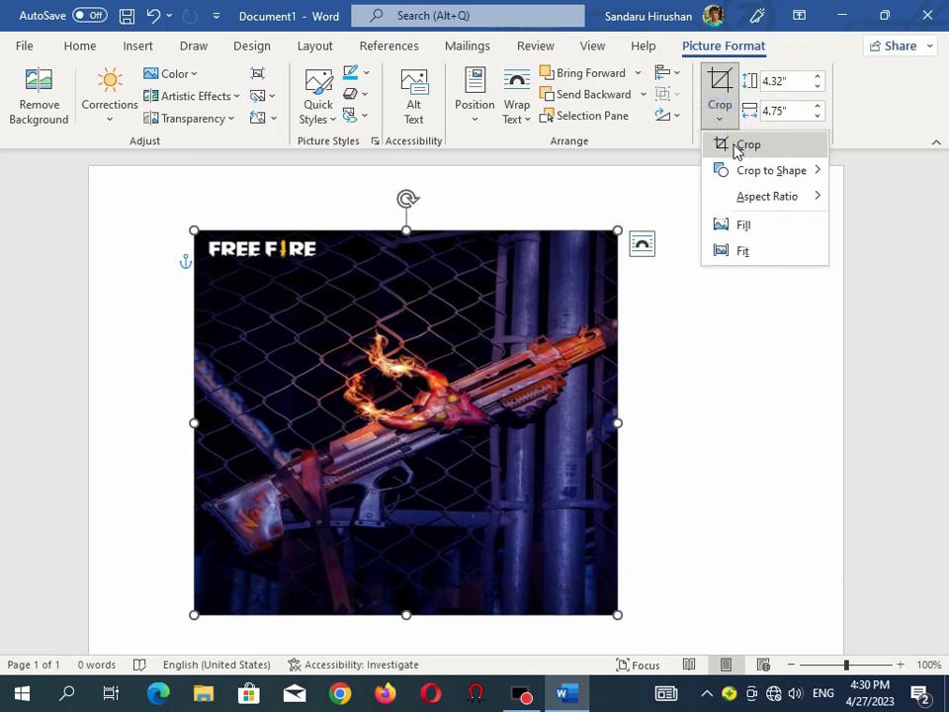
click(736, 148)
drag(609, 238, 620, 284)
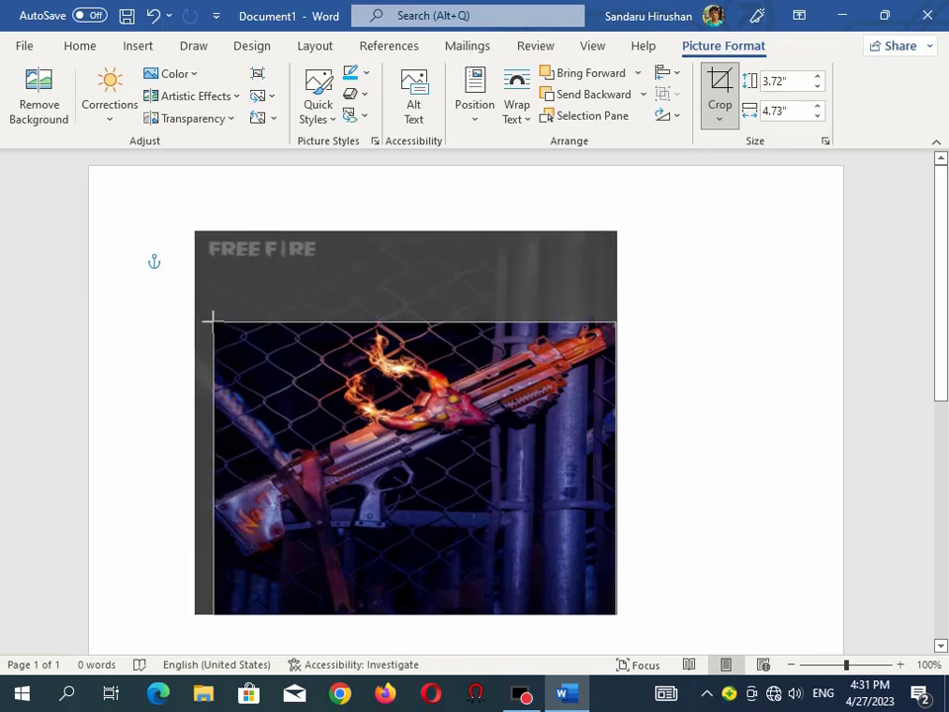
drag(201, 293, 215, 324)
mouse_move(413, 608)
mouse_down()
mouse_move(445, 574)
mouse_move(423, 600)
mouse_move(417, 572)
mouse_up()
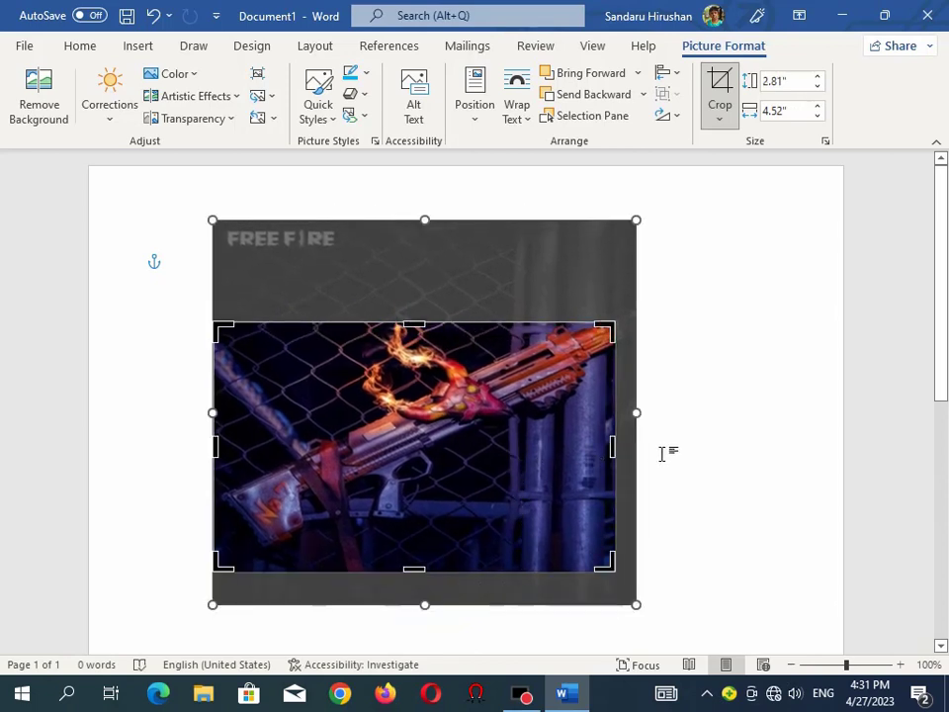
click(178, 275)
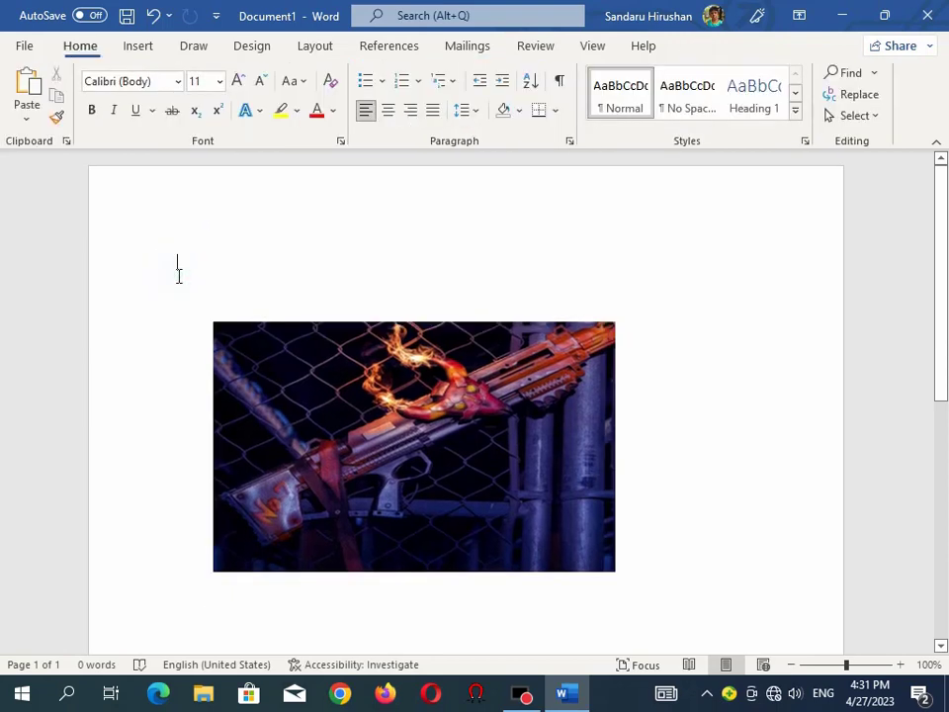
Recrop the right, left and bottom sides to a 1.92" by 2.56" rectangle around the gun
click(384, 457)
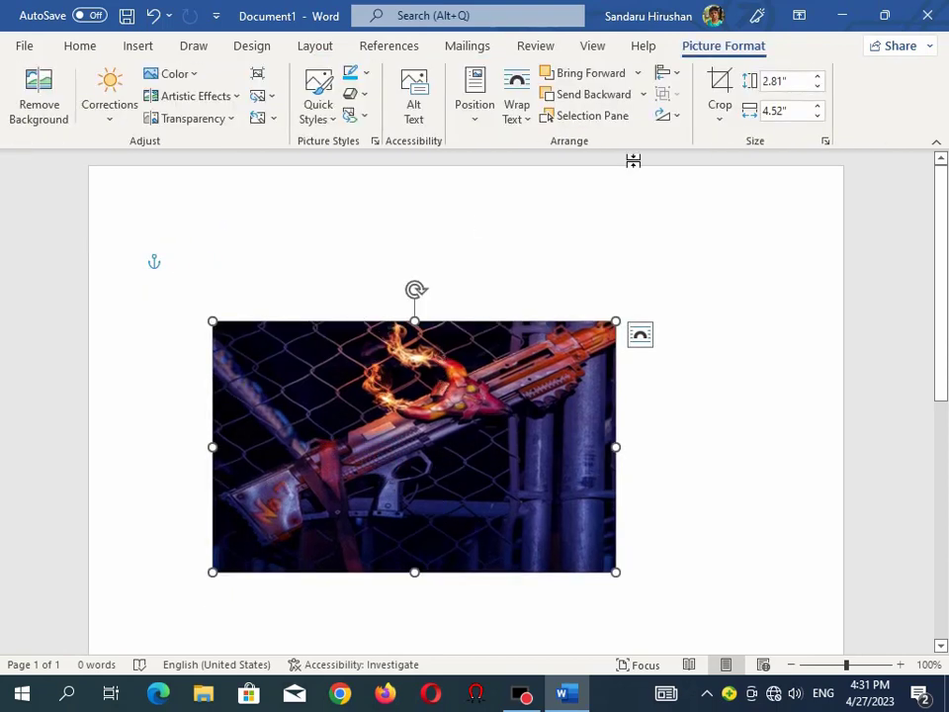
click(731, 79)
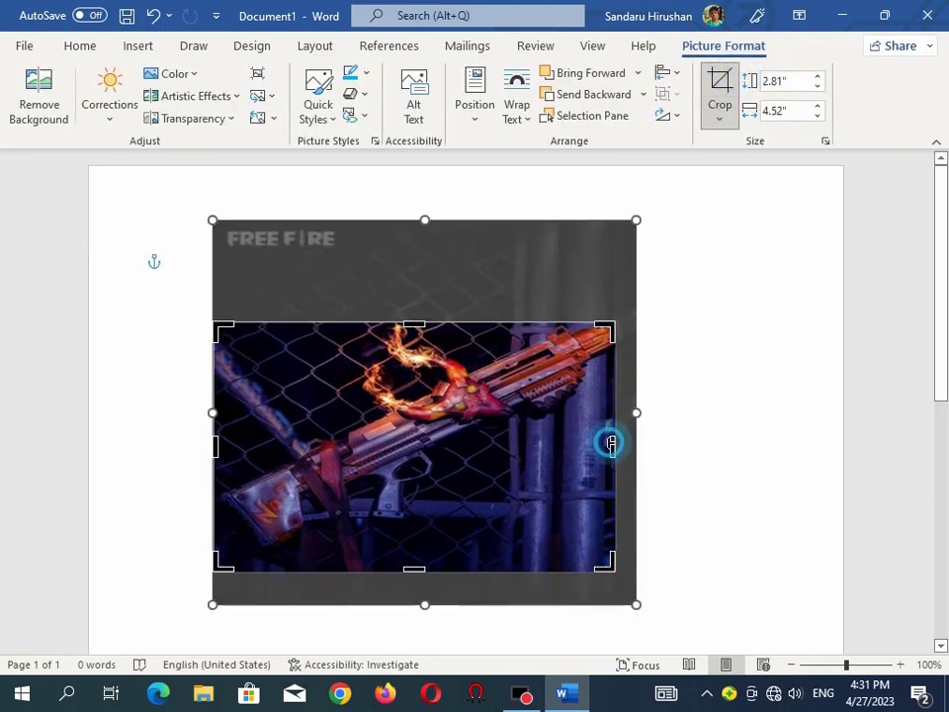
drag(611, 442, 525, 439)
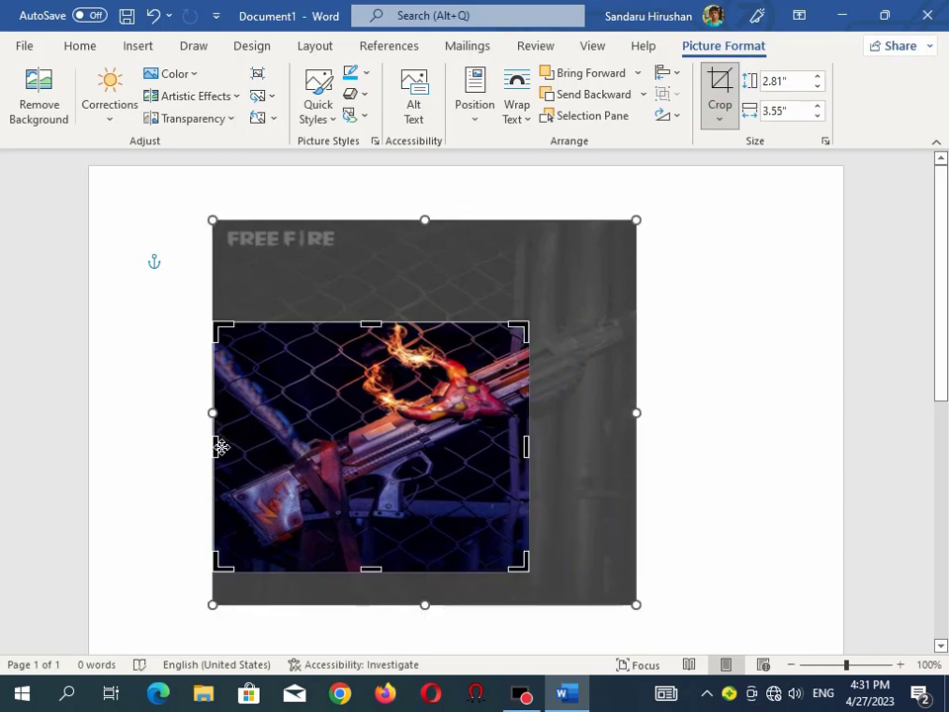
drag(214, 447, 304, 446)
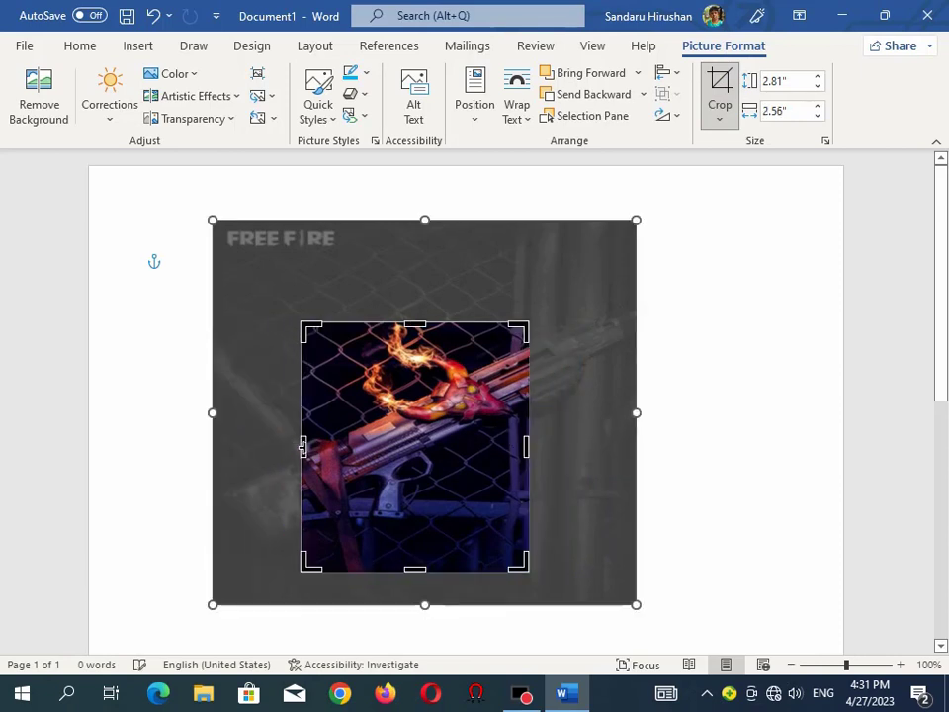
drag(413, 569, 423, 516)
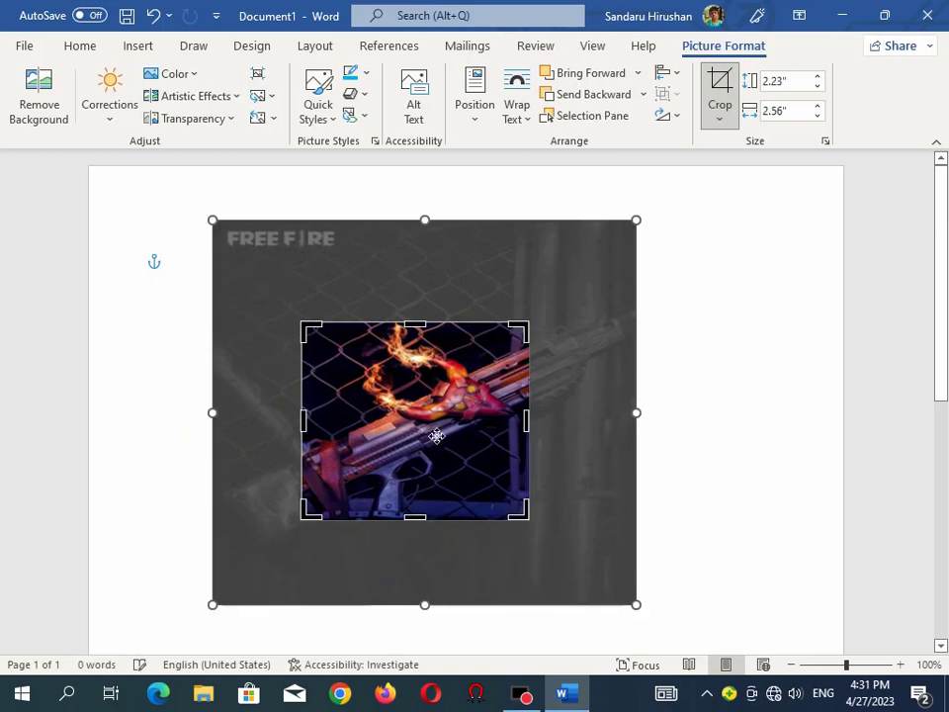
drag(419, 328, 416, 349)
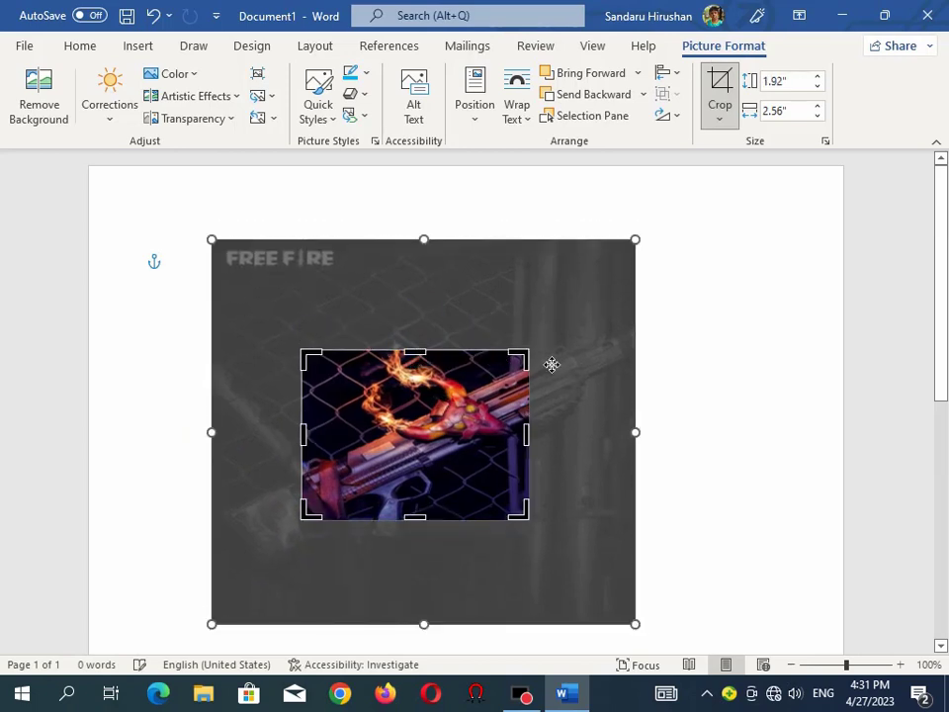
click(703, 350)
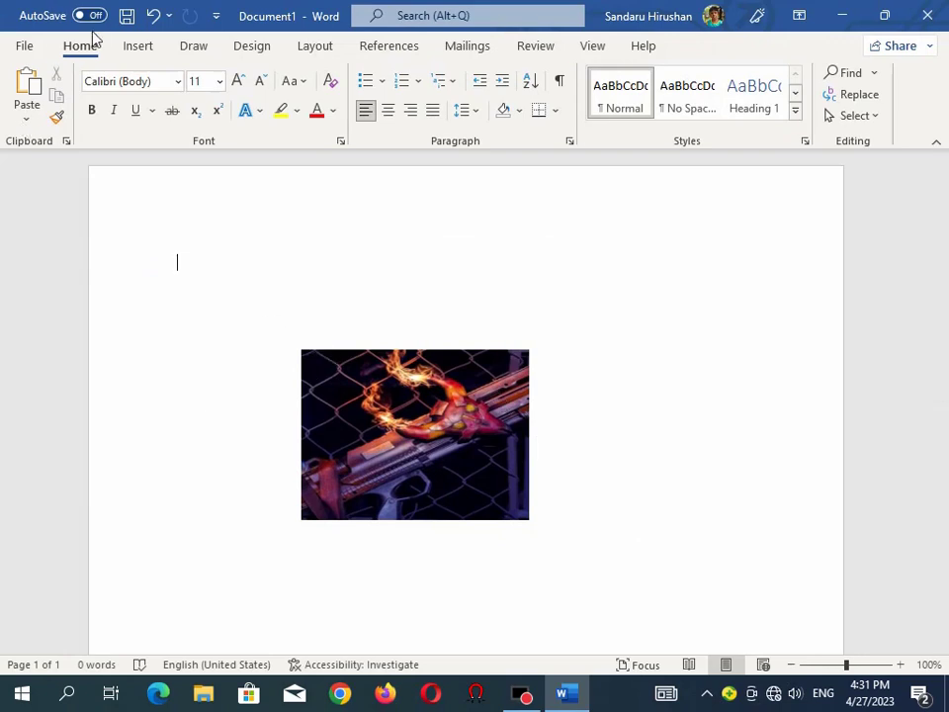
Undo every crop to restore the original photo, then crop it to a hexagon
click(169, 17)
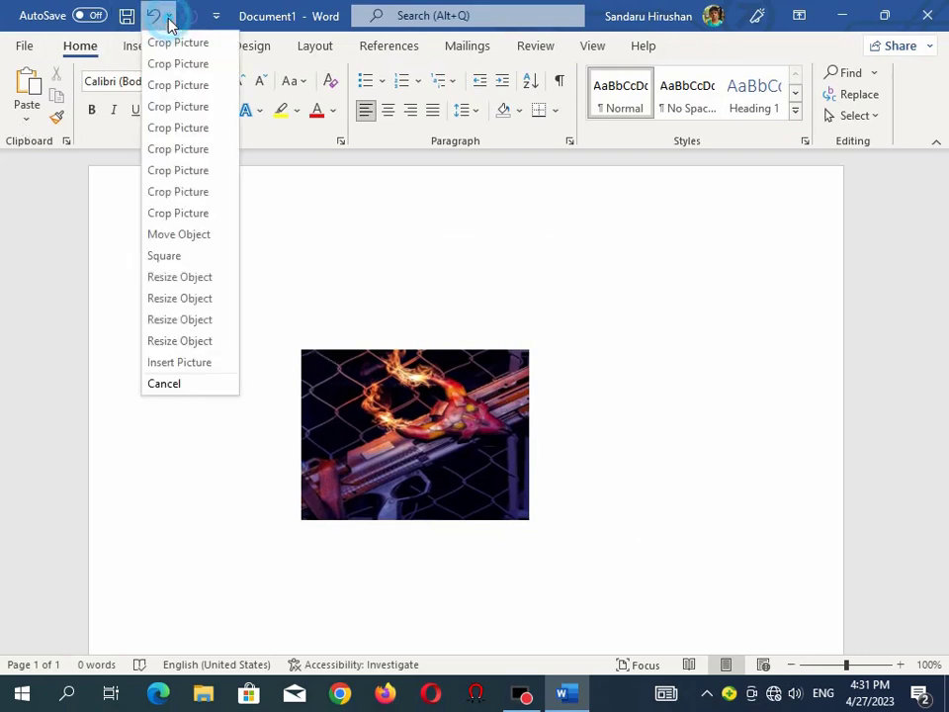
click(174, 257)
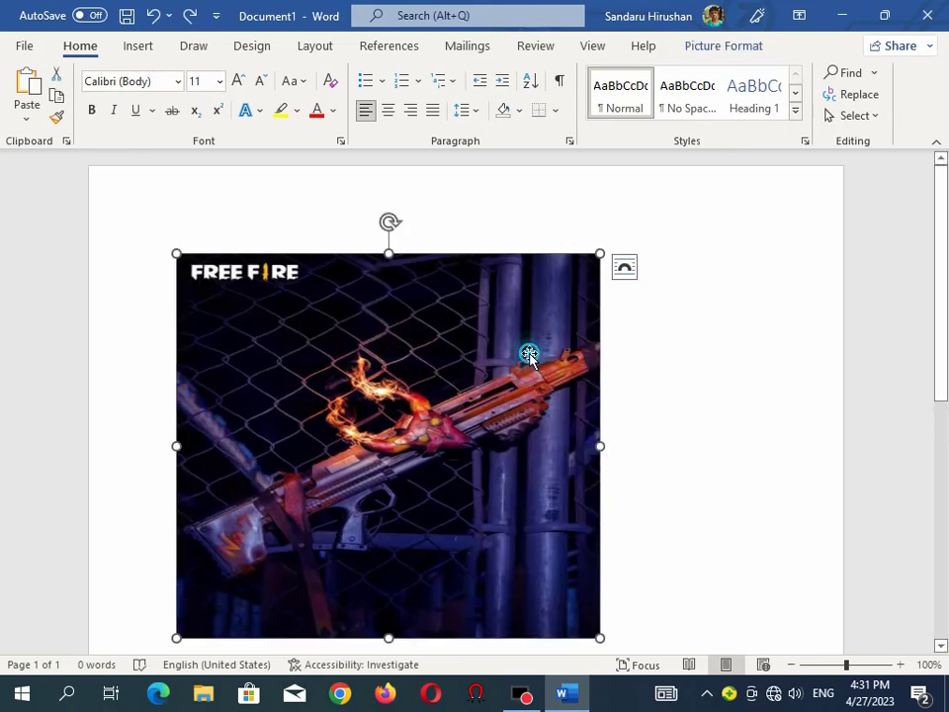
click(731, 49)
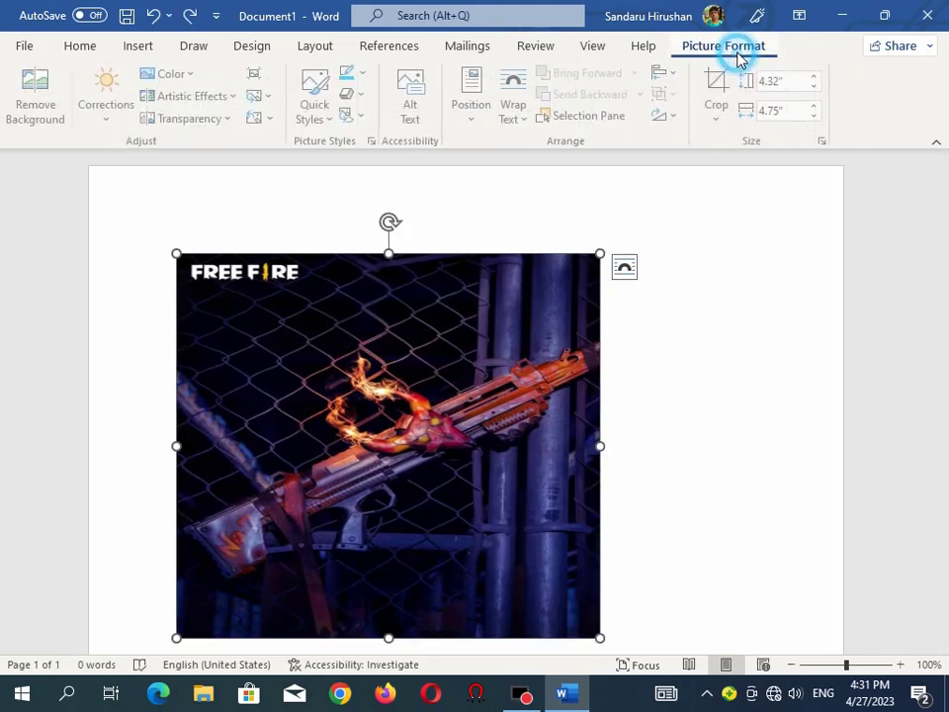
click(728, 121)
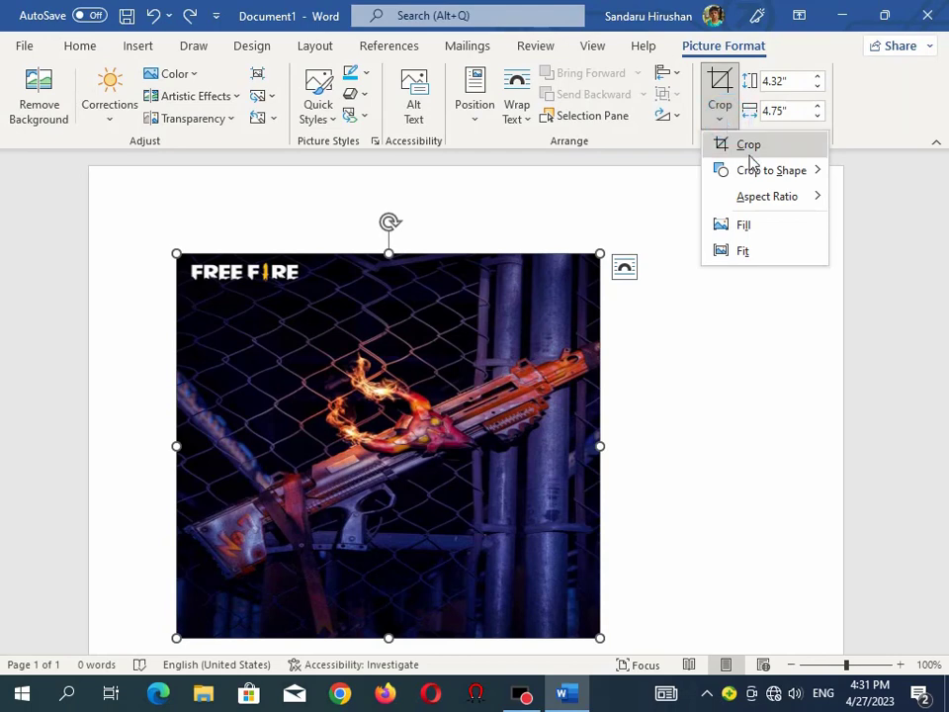
mouse_move(787, 175)
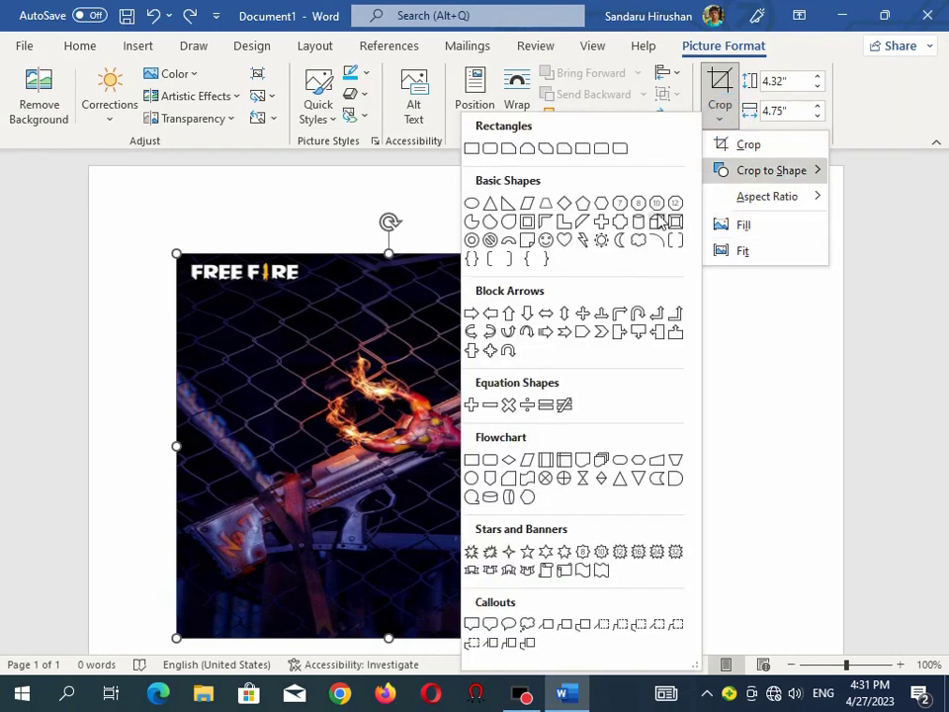
click(601, 204)
scroll(502, 343, down, 2)
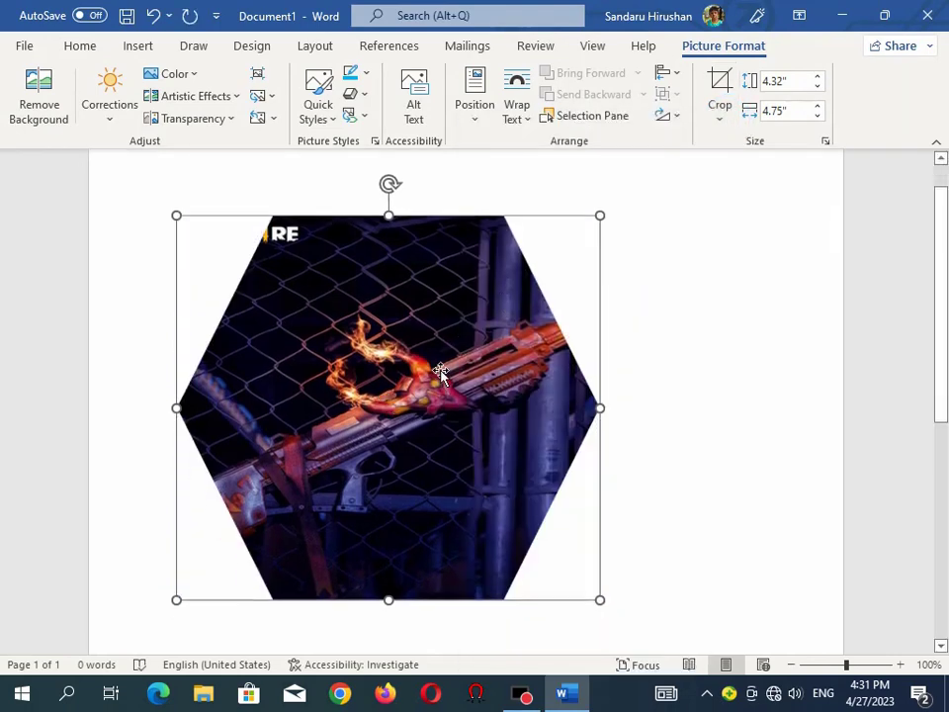
scroll(556, 318, up, 1)
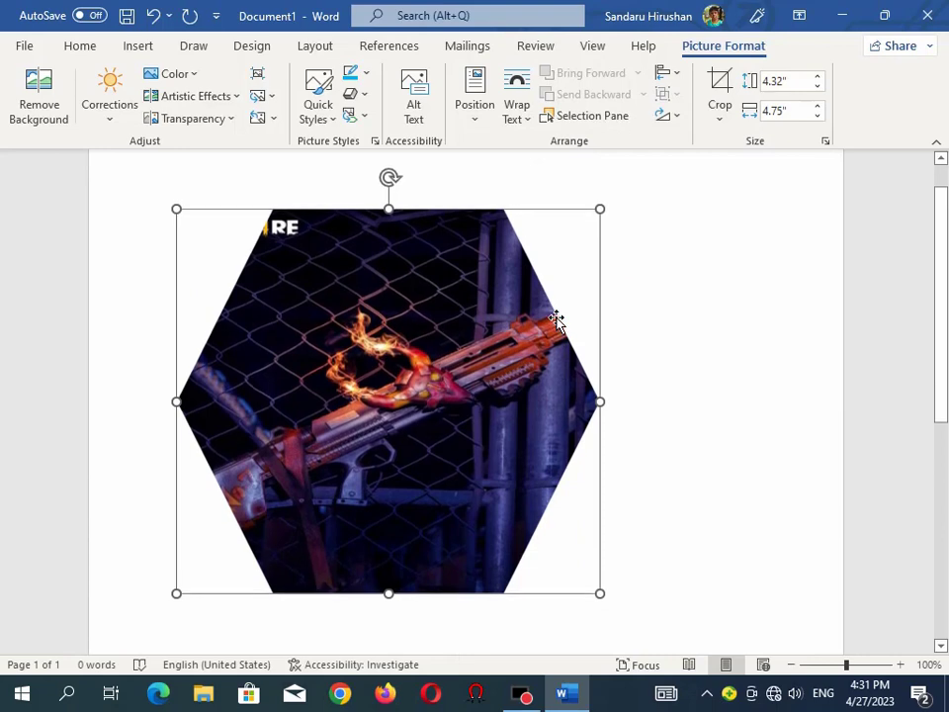
Crop the photo to a rounded outline, then to a heart shape
click(724, 116)
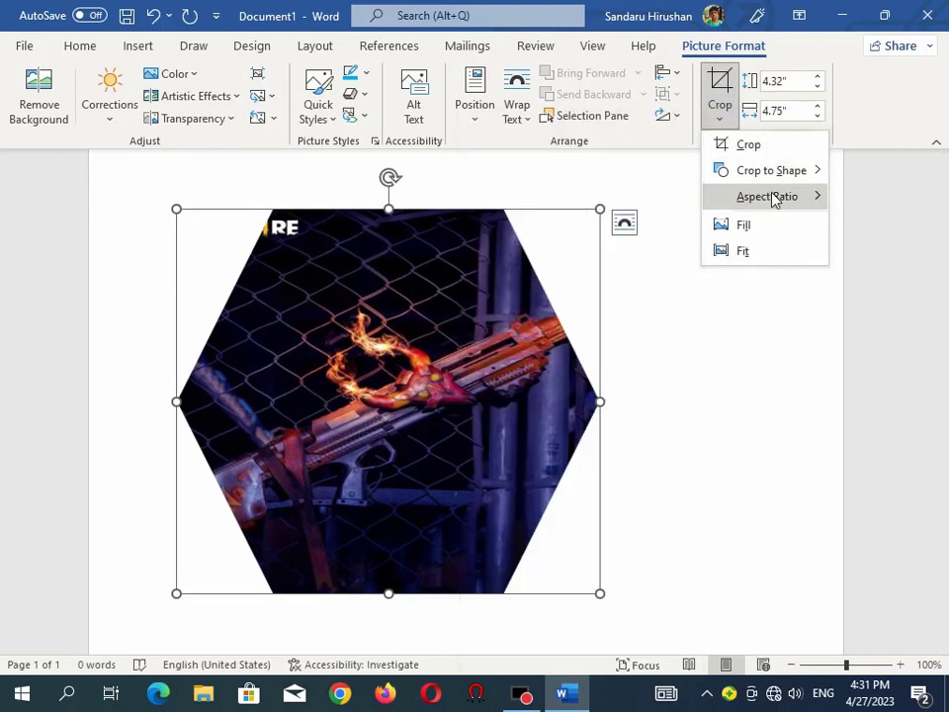
mouse_move(787, 182)
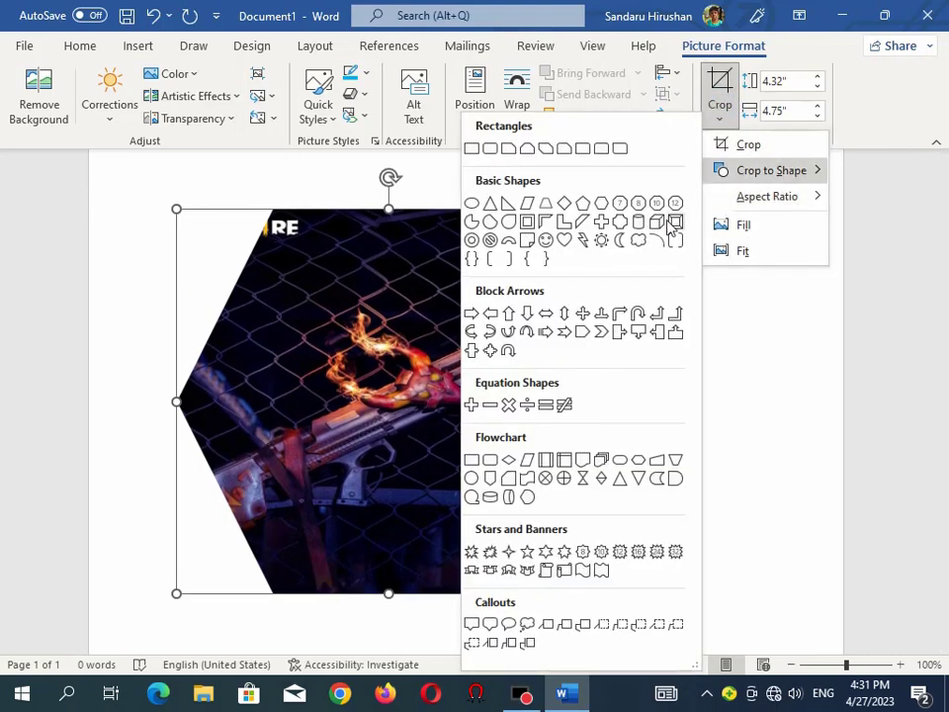
click(508, 226)
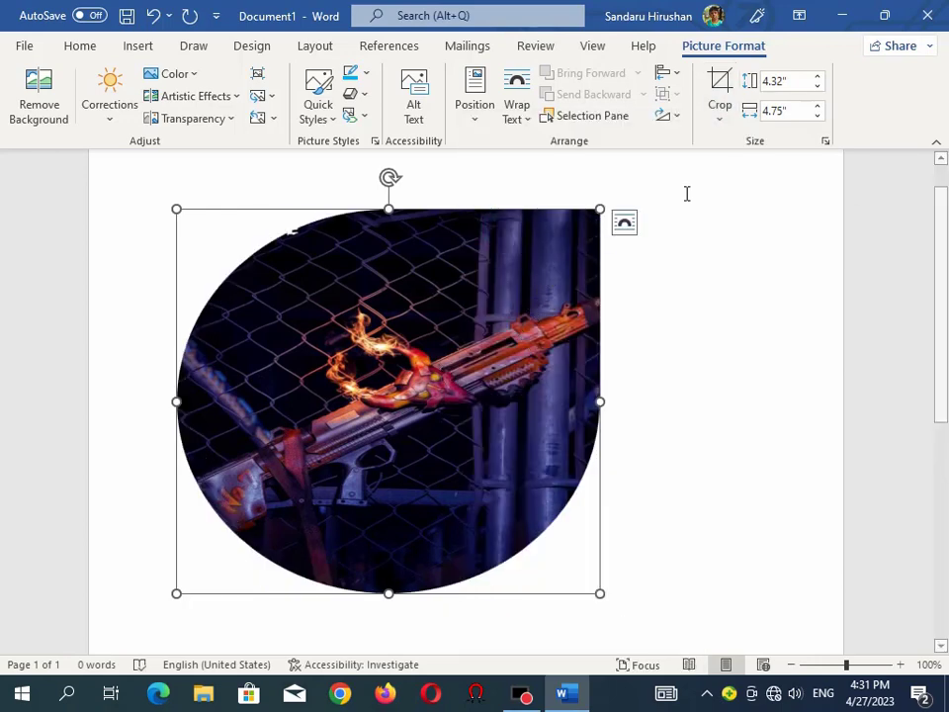
click(720, 122)
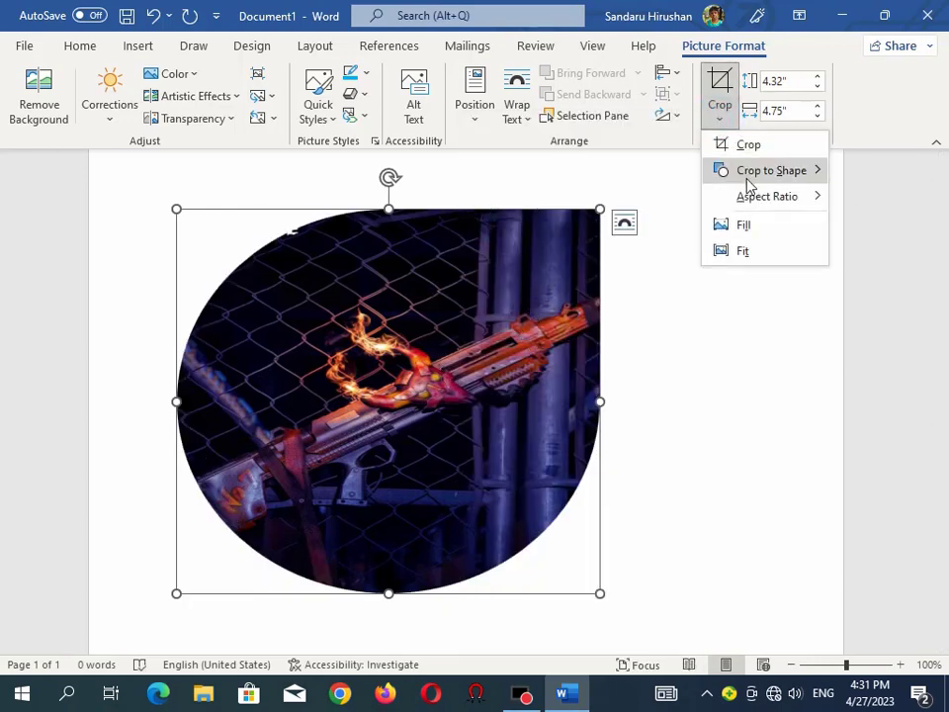
mouse_move(767, 173)
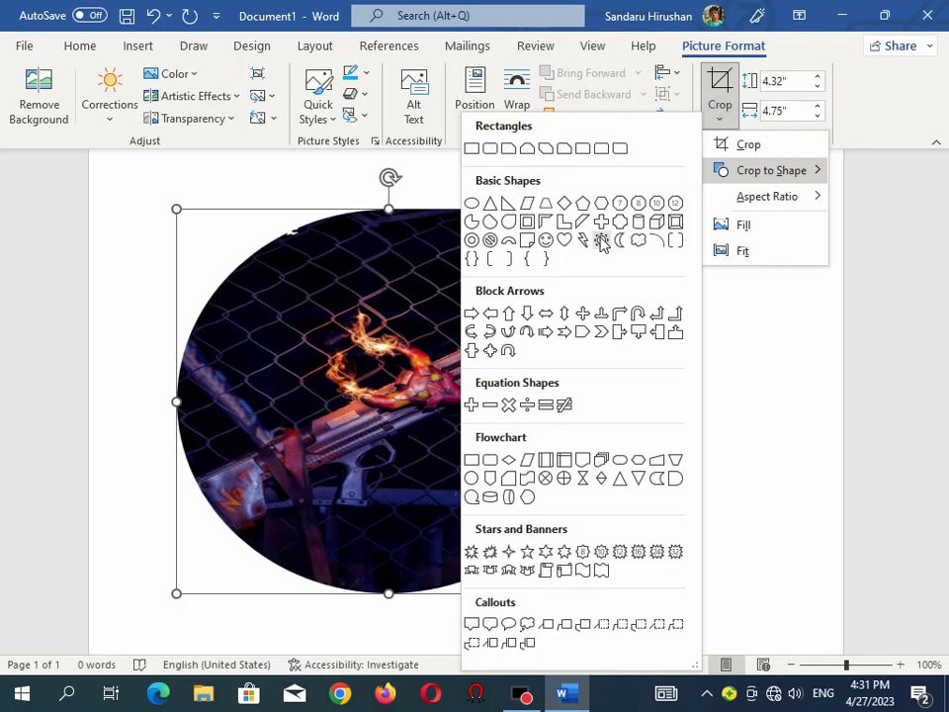
click(560, 242)
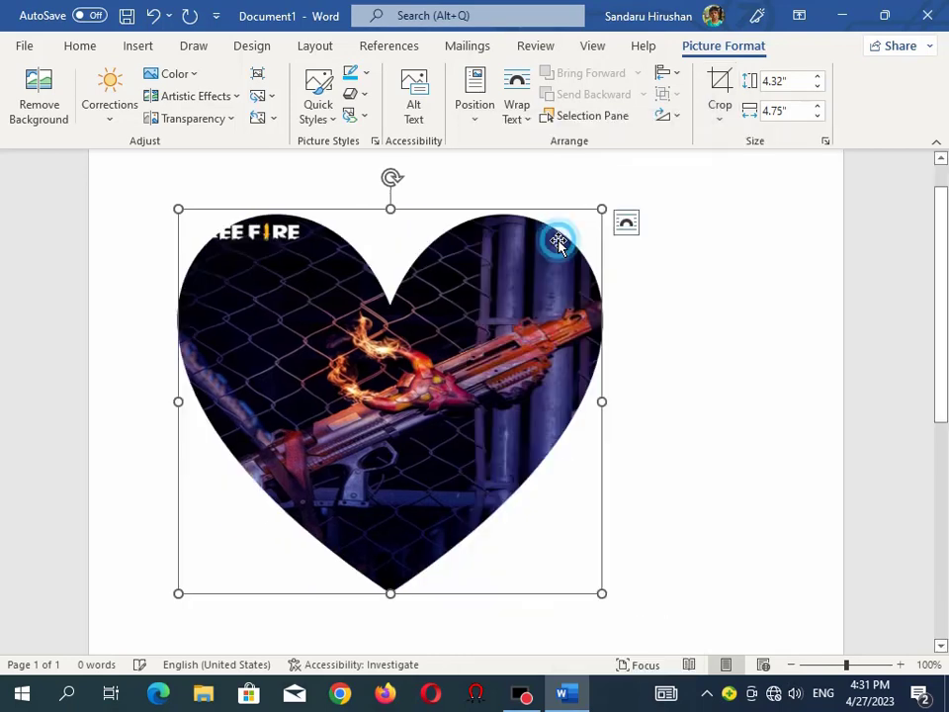
Reselect the heart-shaped photo and crop it to a star burst shape
click(128, 227)
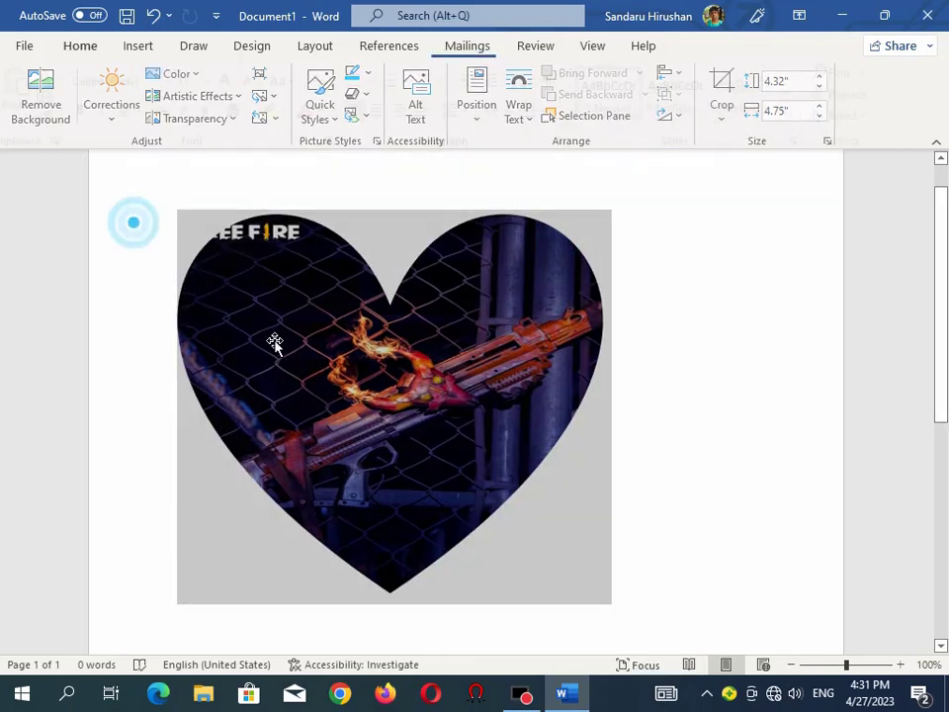
click(672, 361)
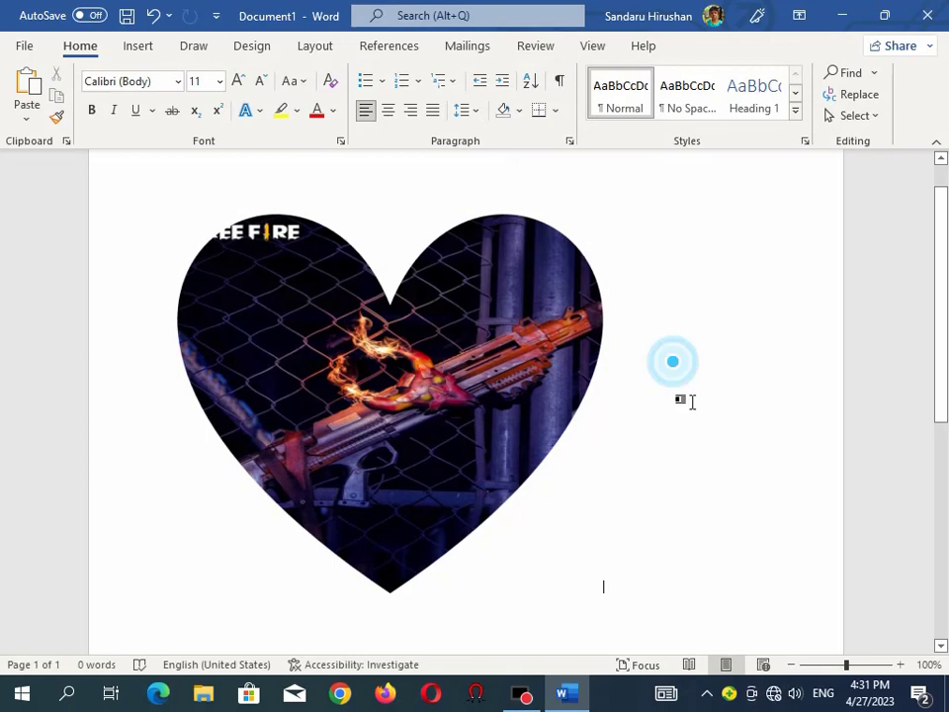
click(543, 327)
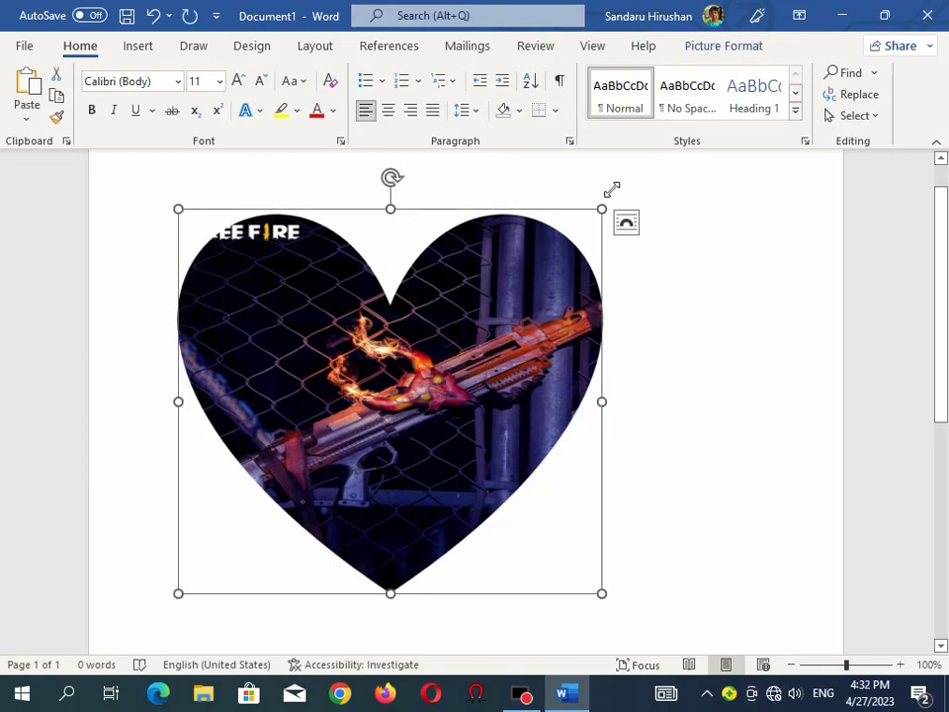
click(730, 53)
click(726, 116)
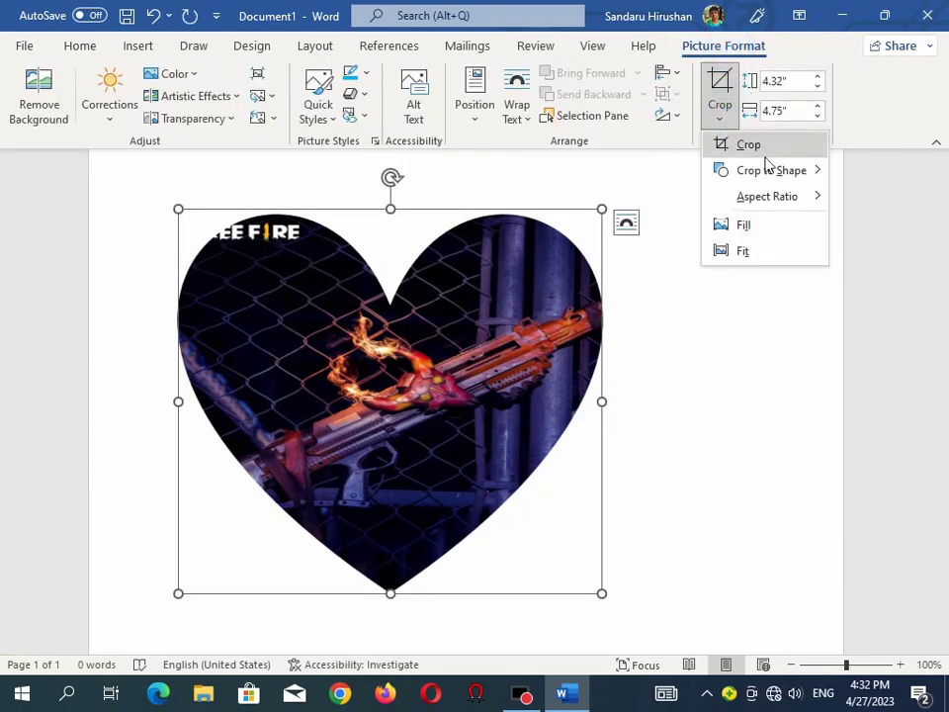
mouse_move(786, 177)
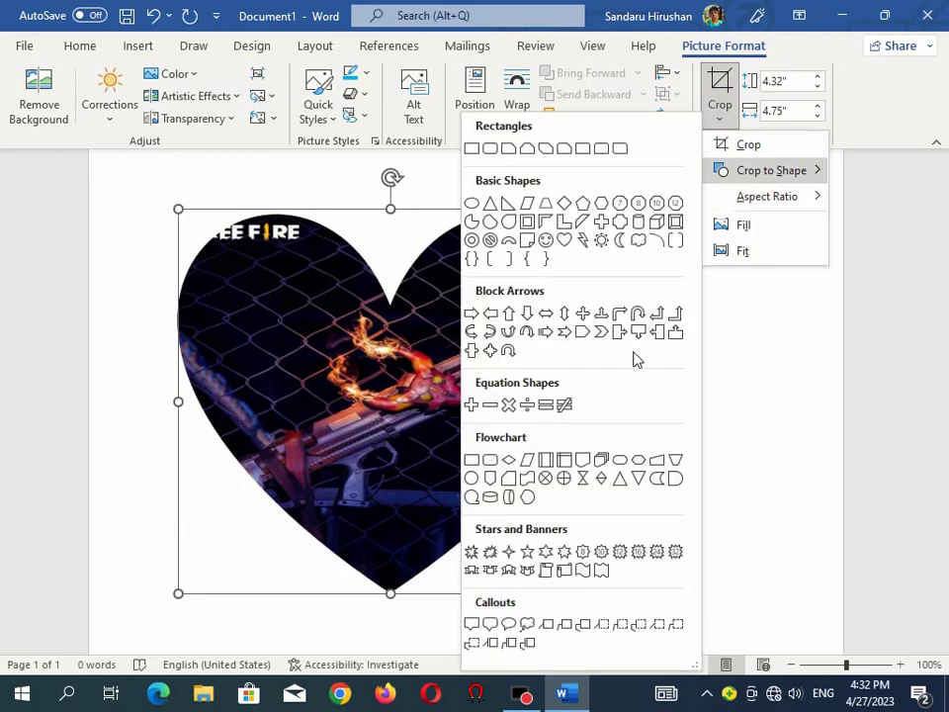
click(489, 551)
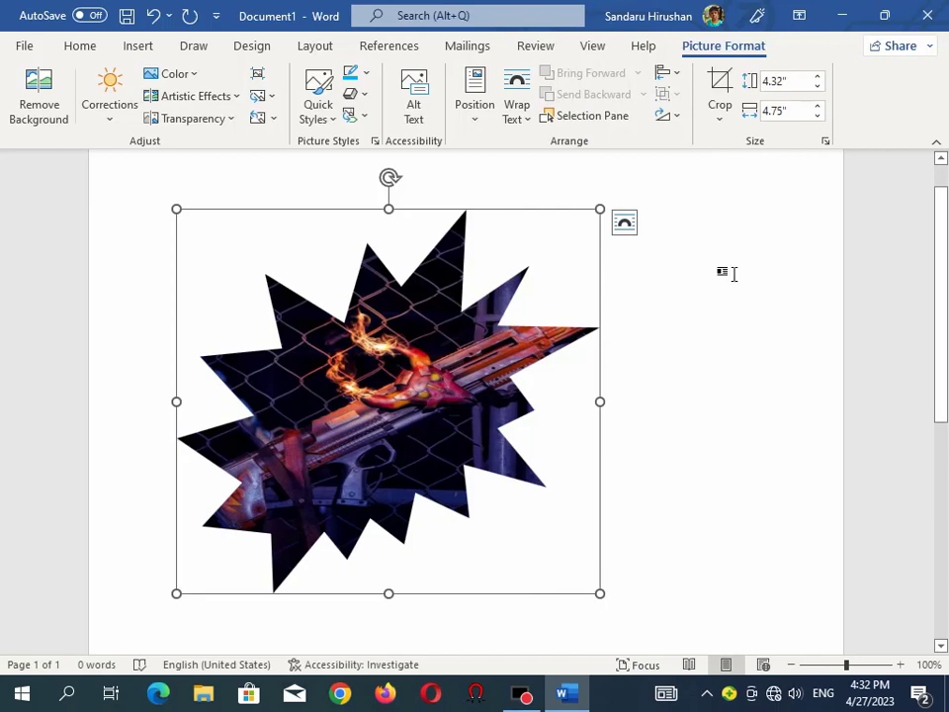
Reselect the photo and crop it to a cube shape
click(787, 291)
click(509, 336)
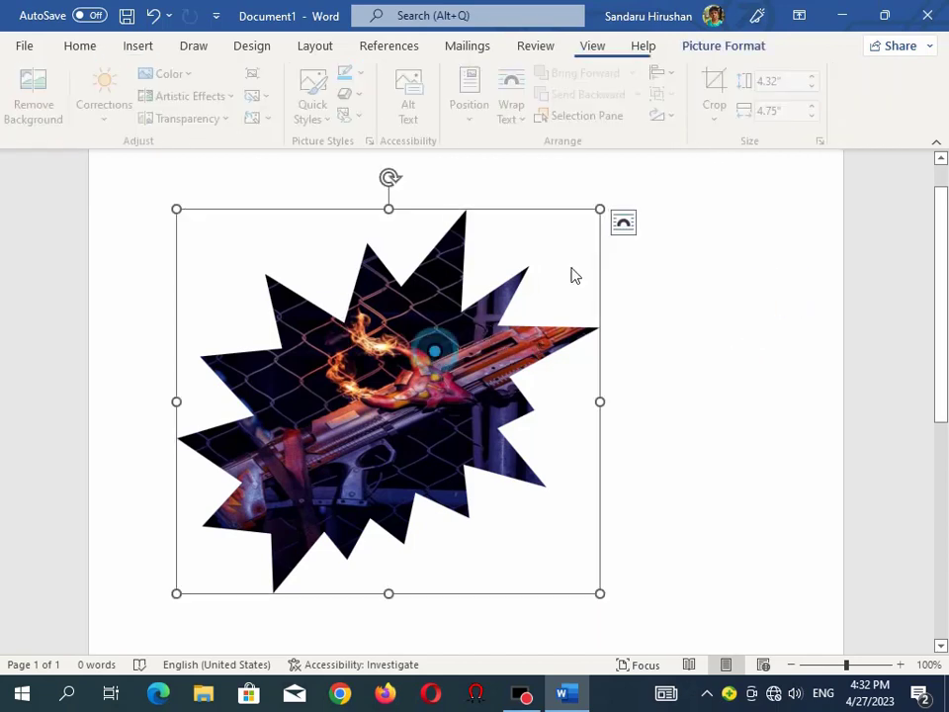
click(716, 118)
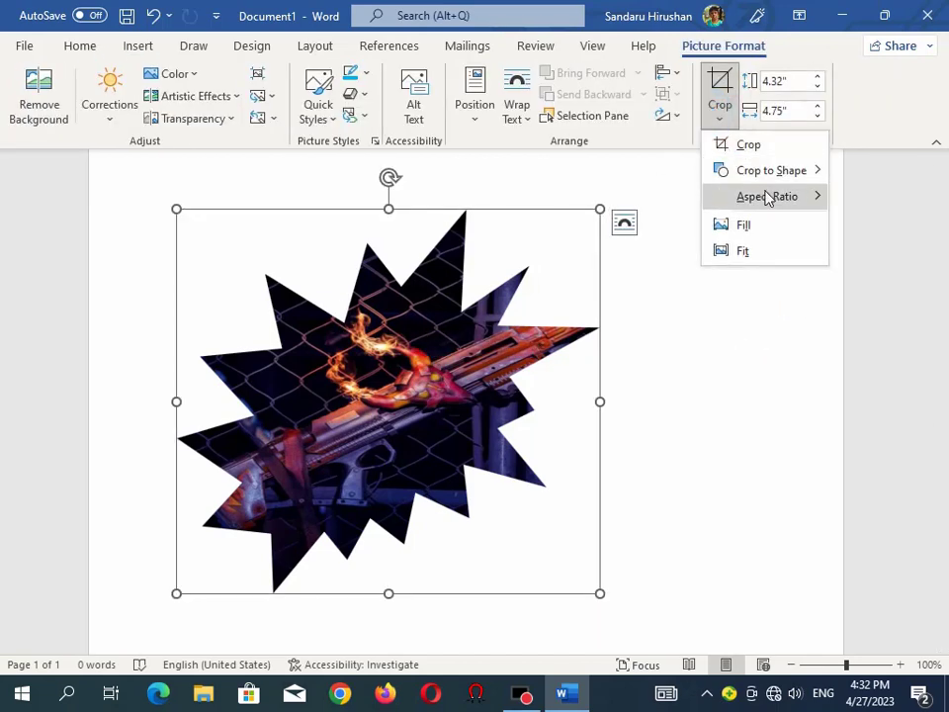
mouse_move(779, 179)
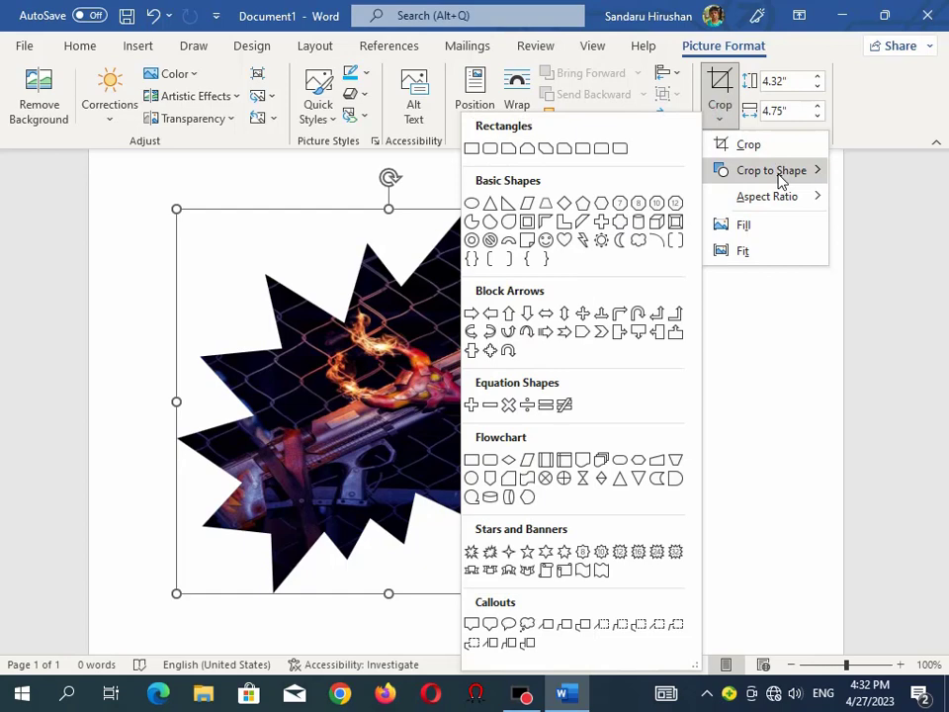
click(654, 225)
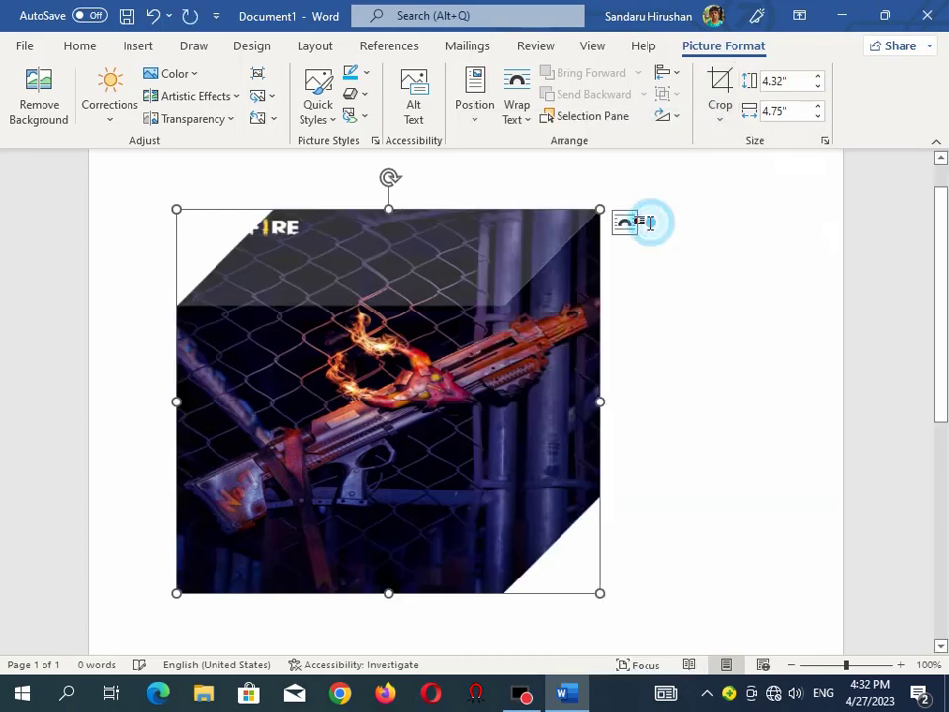
Replace the cube crop with a bevel shape and view the result
click(659, 382)
click(385, 395)
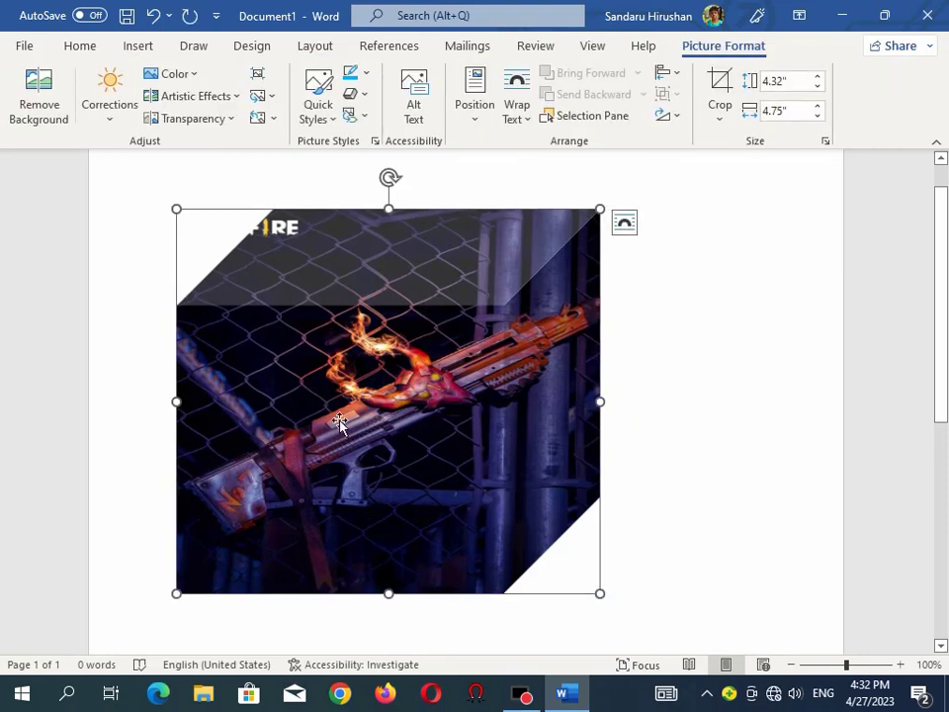
click(668, 340)
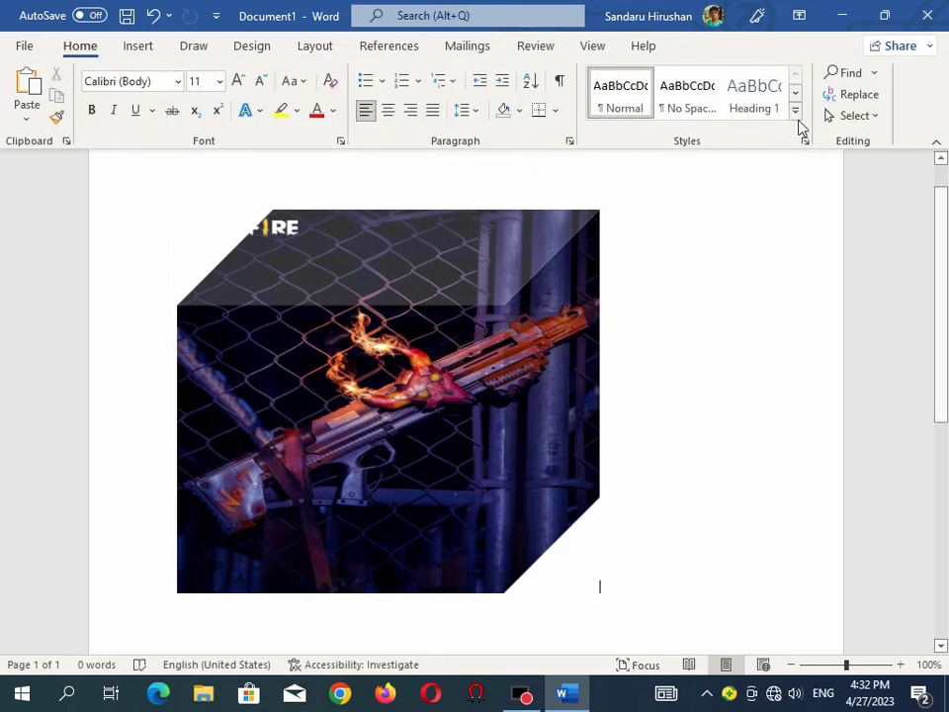
click(563, 324)
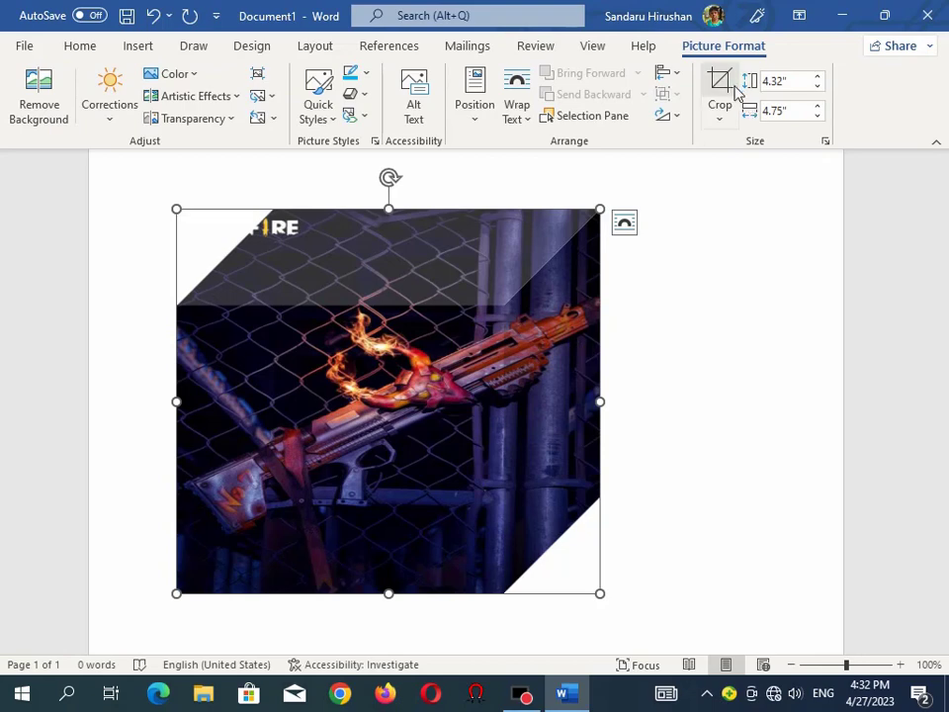
click(723, 121)
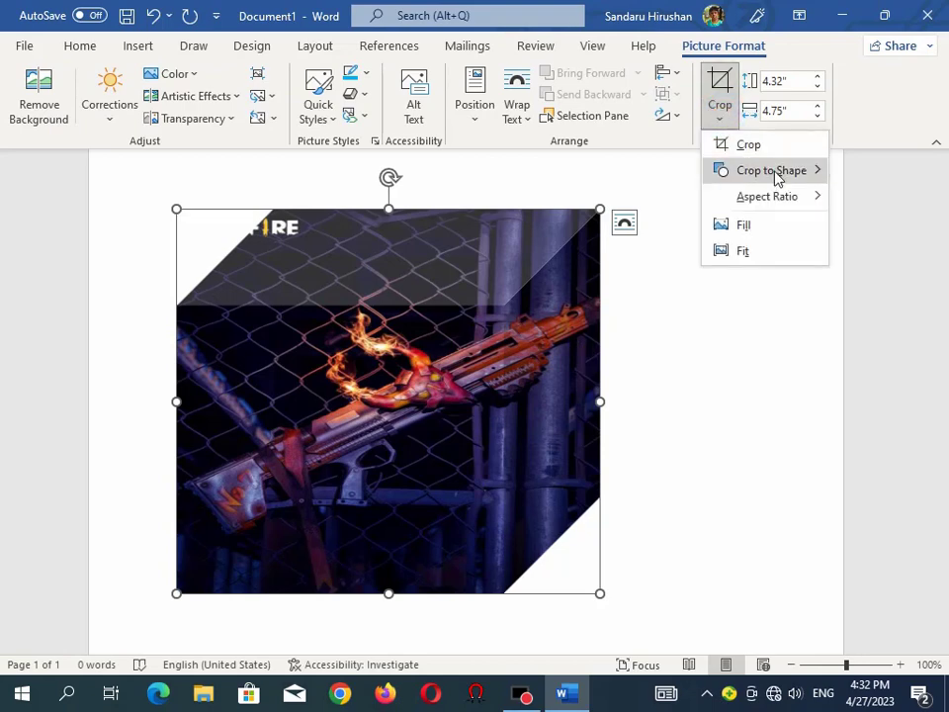
mouse_move(777, 175)
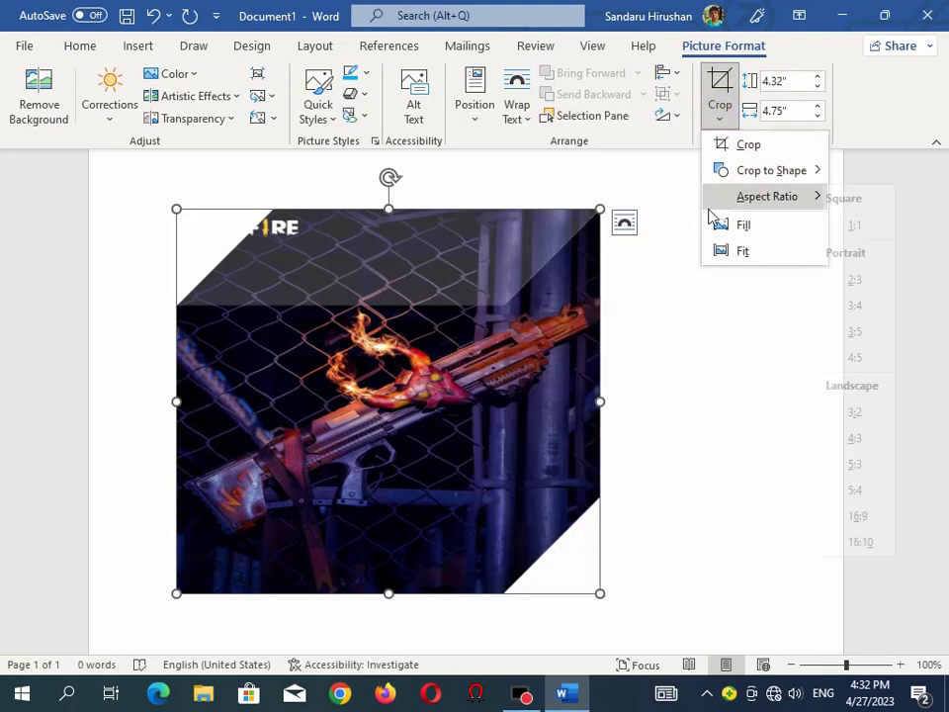
mouse_move(730, 199)
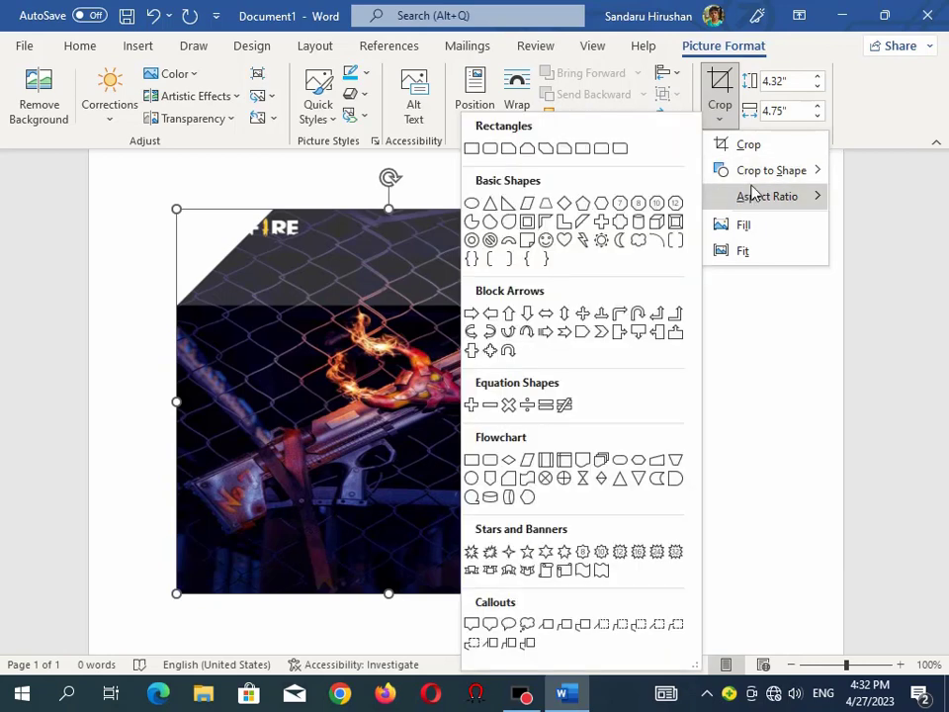
click(675, 222)
click(637, 360)
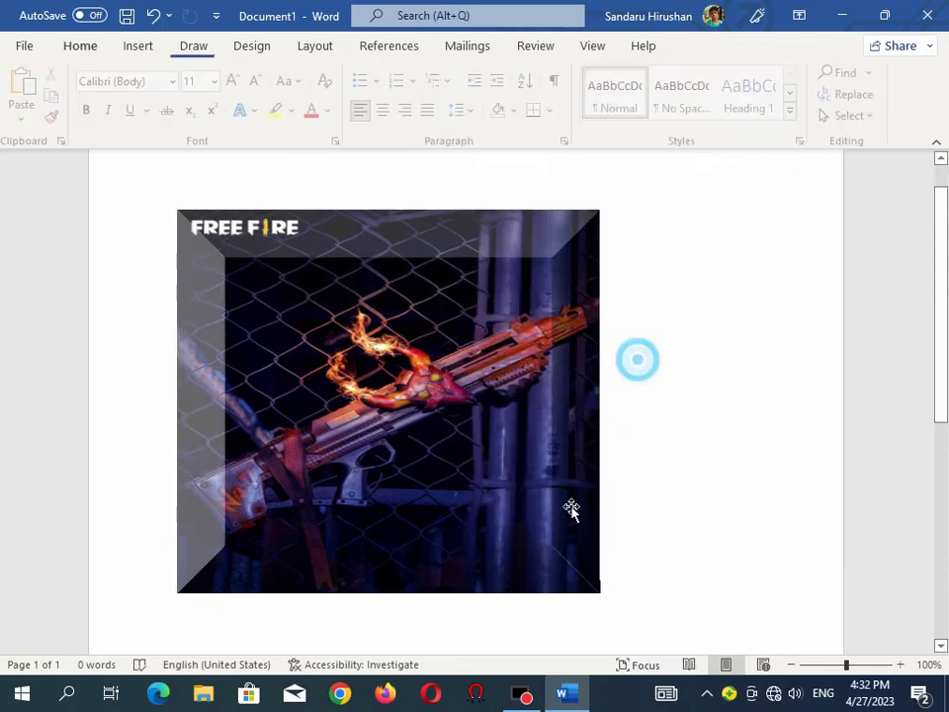
Crop the picture to a Notched Right Arrow shape instead of the bevel
click(414, 396)
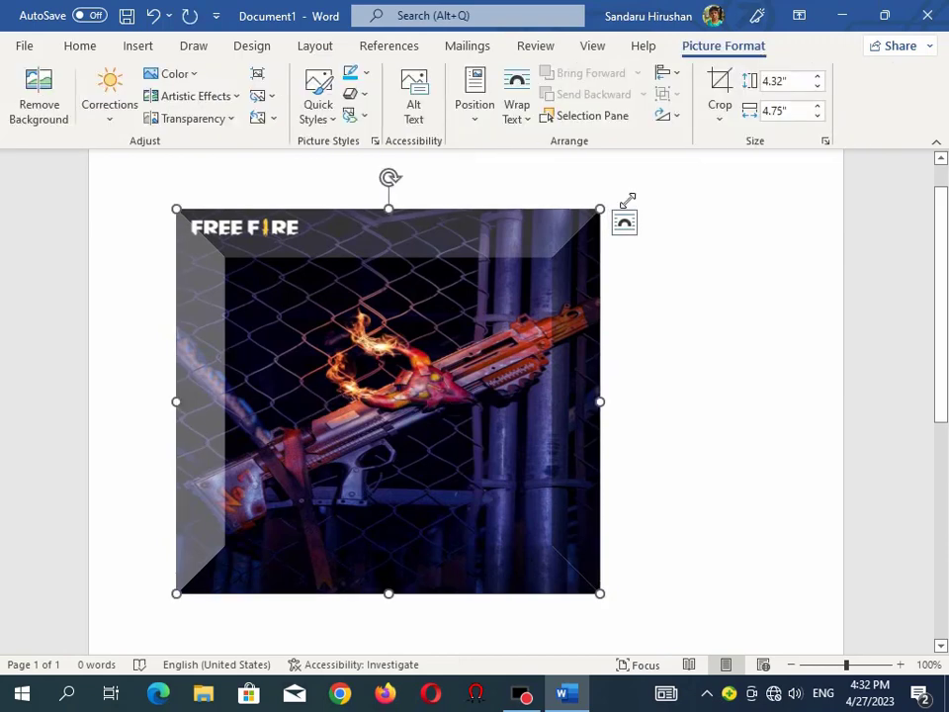
click(729, 112)
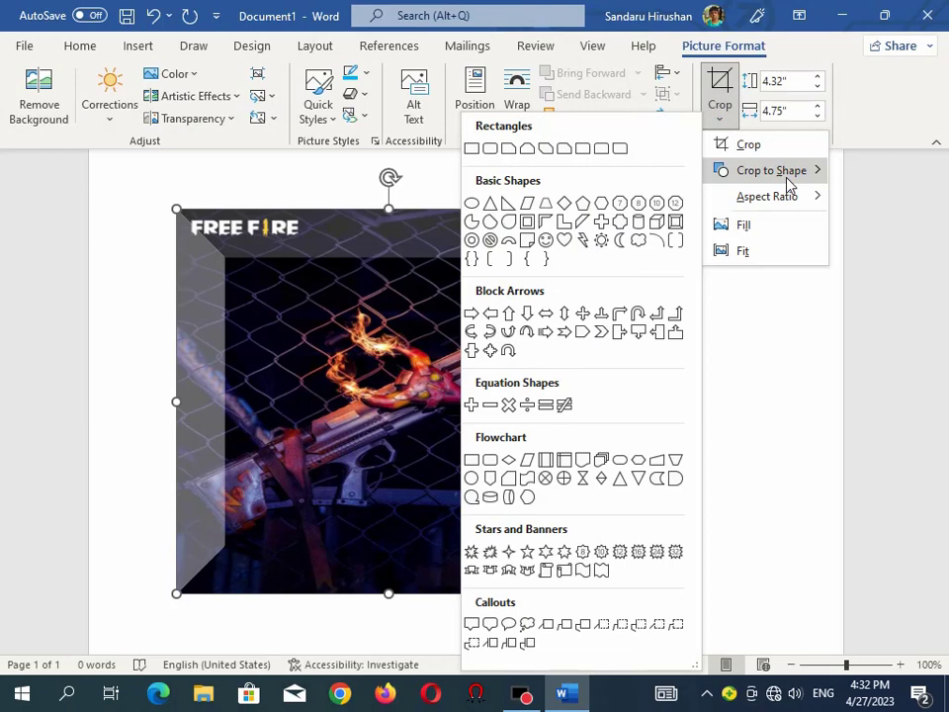
click(564, 332)
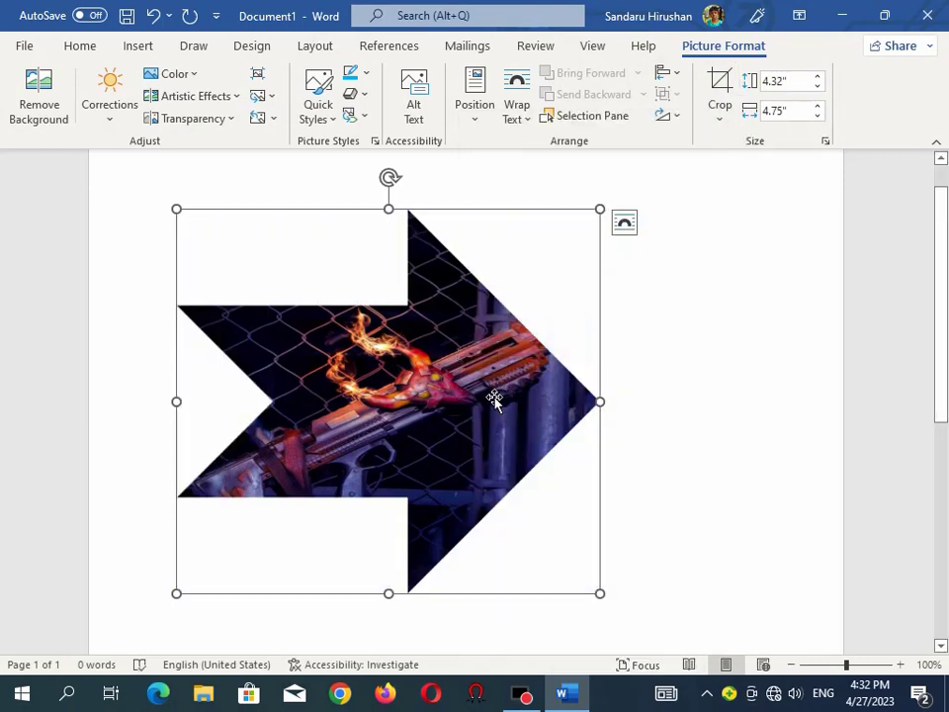
click(680, 397)
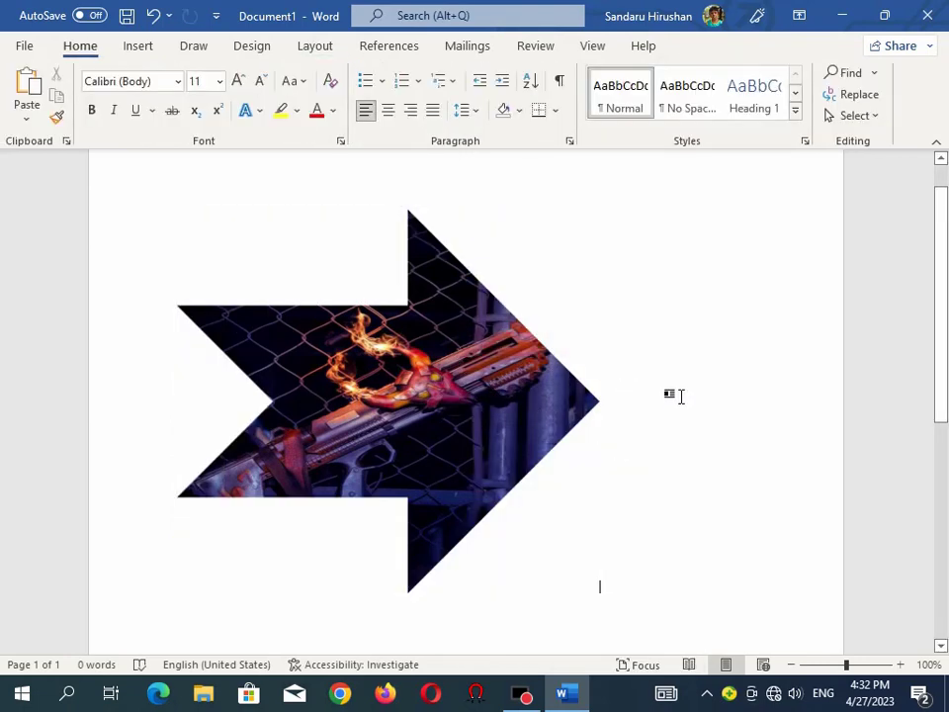
click(448, 350)
Undo the shape crops, then fill-crop the photo to a 3.38" by 3.41" frame around the gun
click(170, 16)
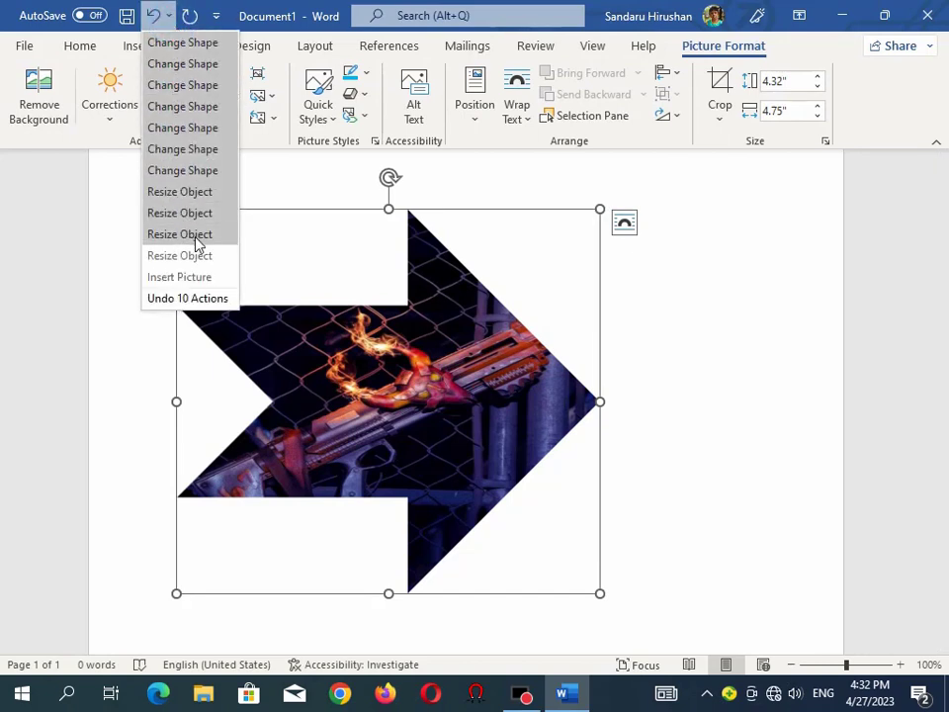
click(200, 171)
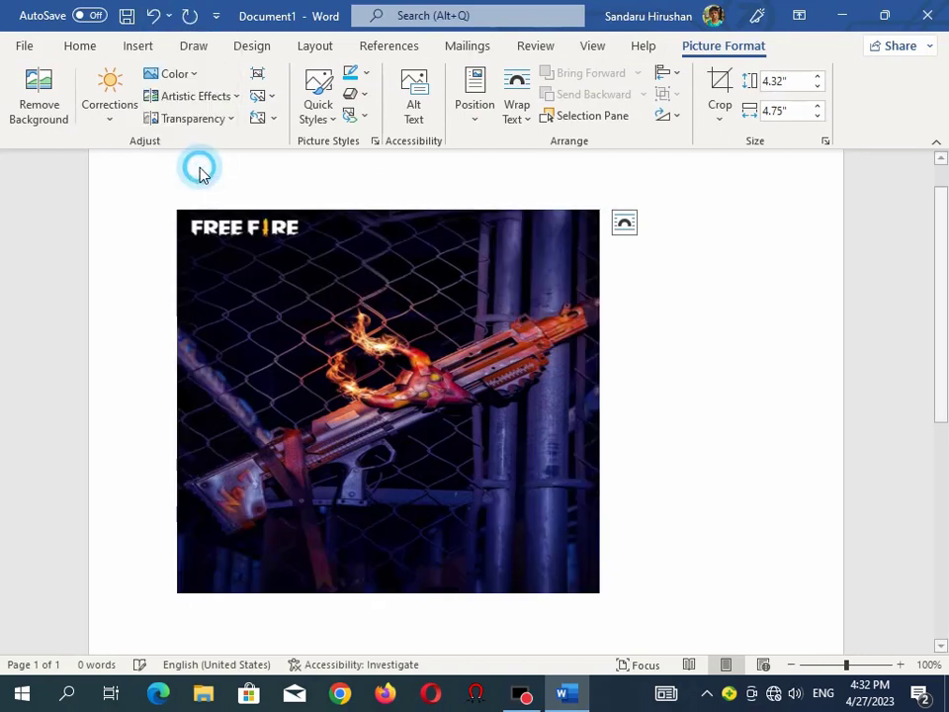
click(719, 117)
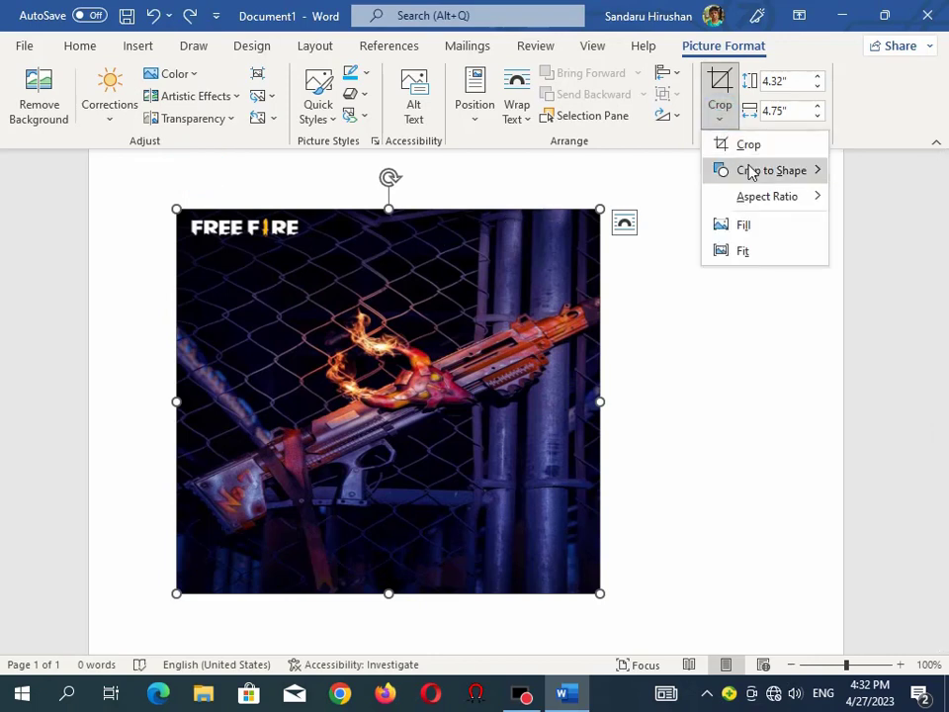
mouse_move(779, 196)
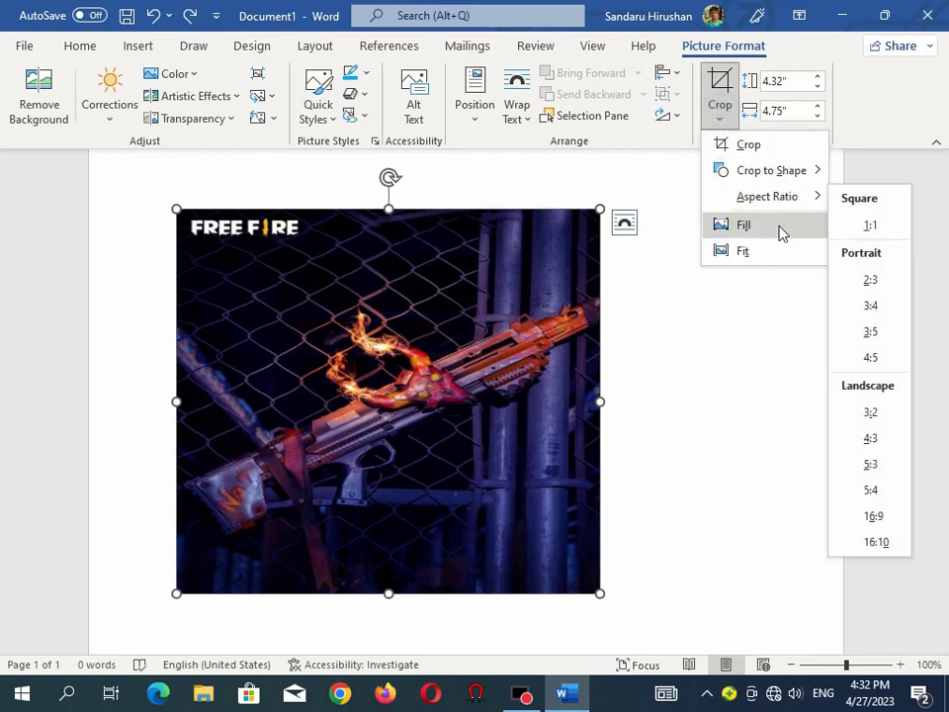
click(778, 226)
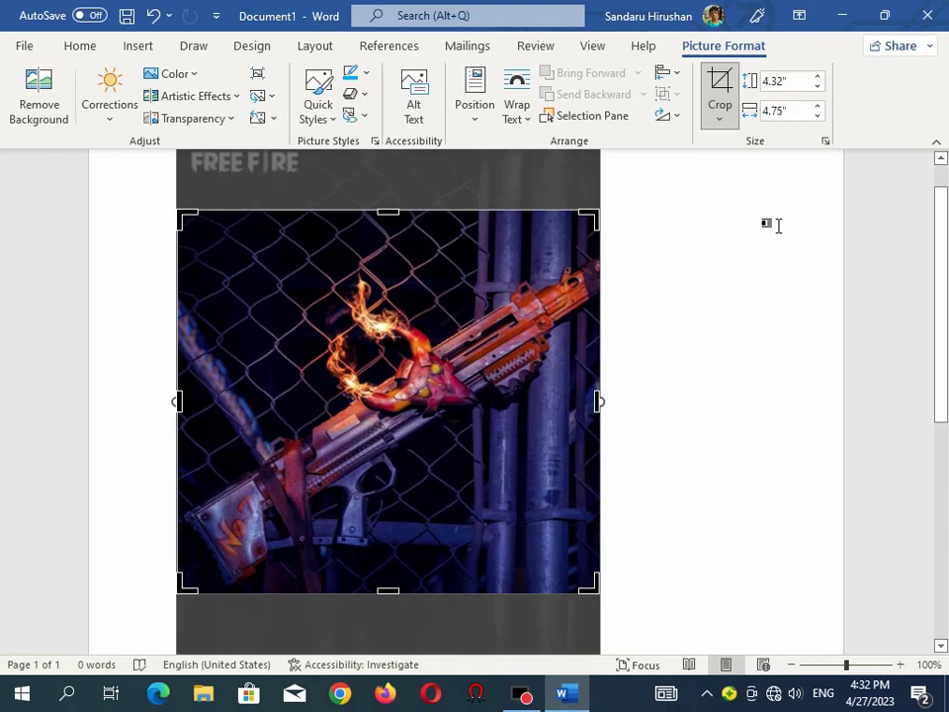
scroll(626, 252, up, 1)
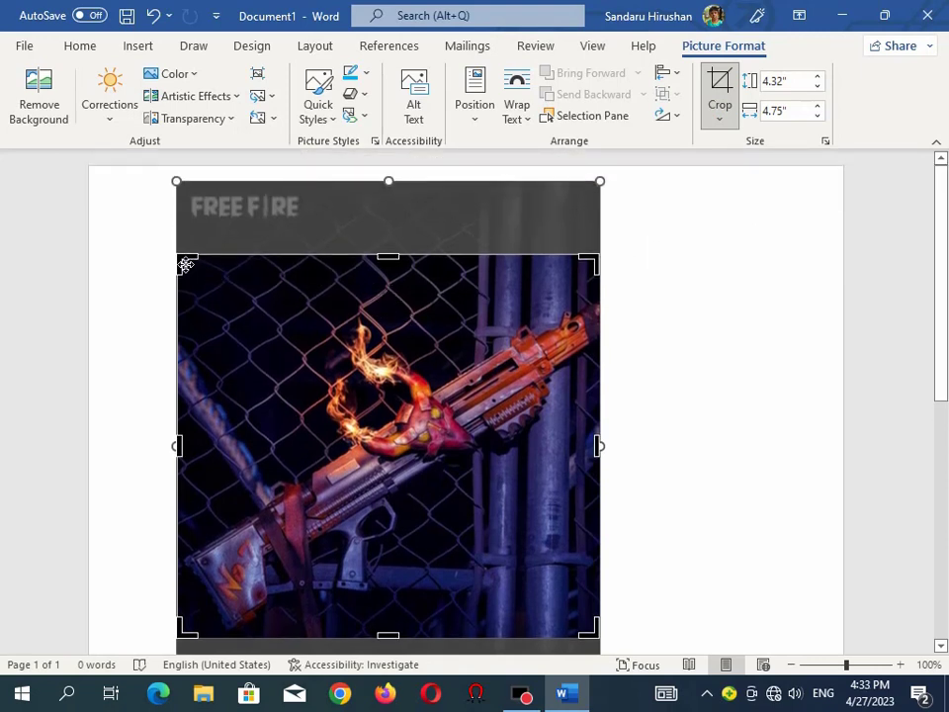
drag(185, 264, 296, 338)
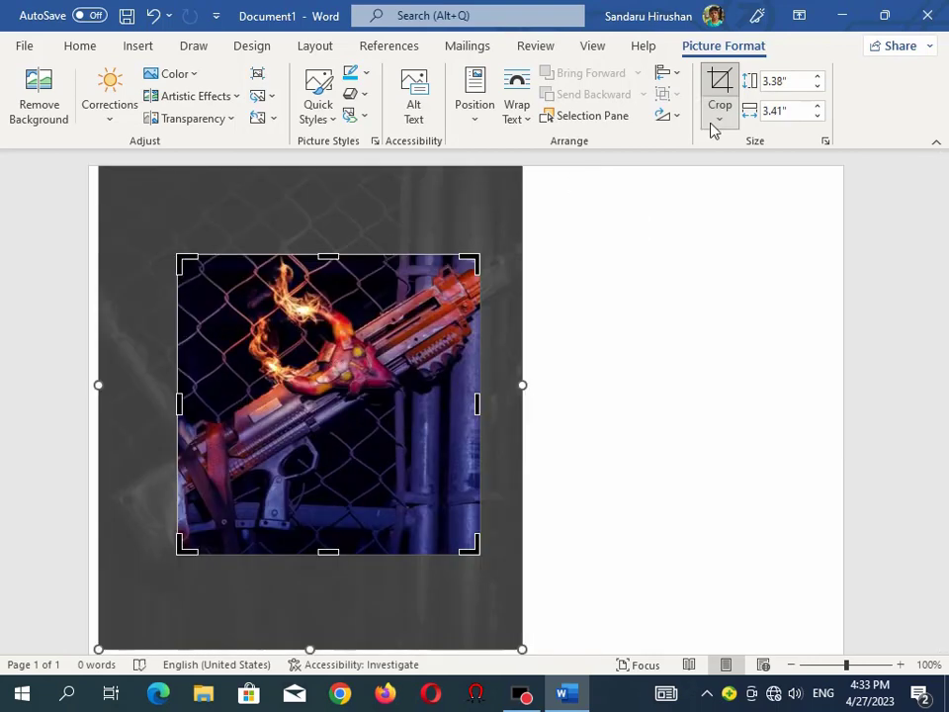
click(640, 313)
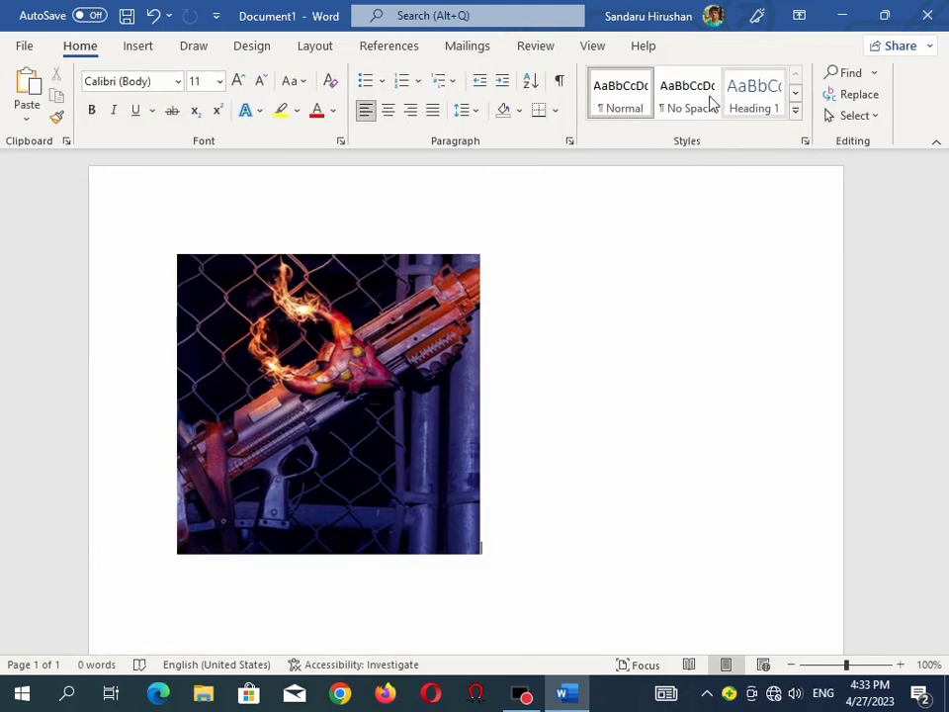
click(390, 295)
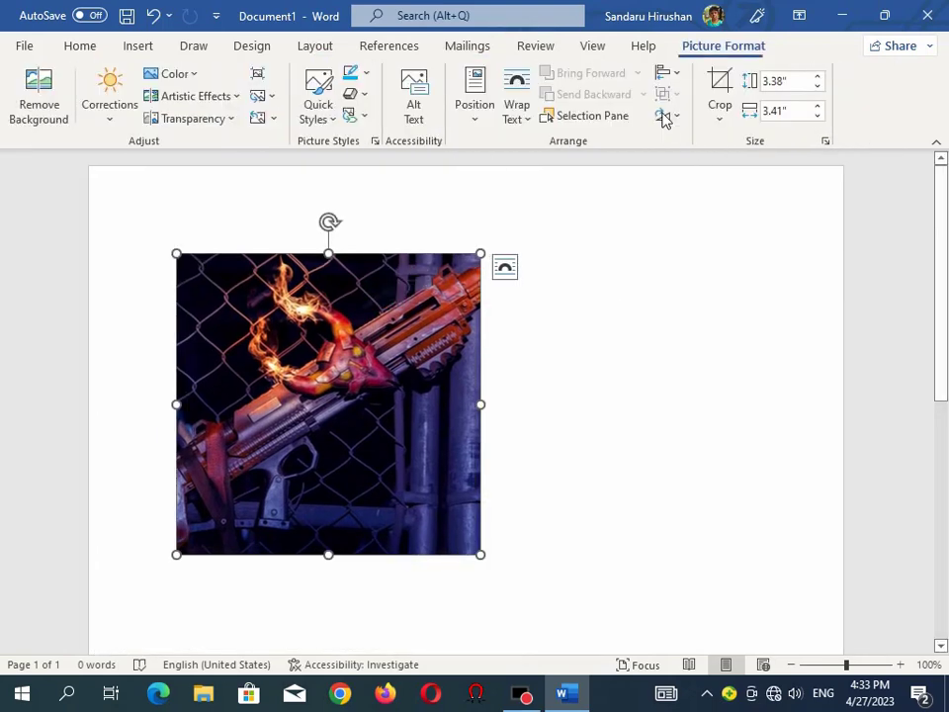
Apply Fit, then trim the right and left sides to a 3.38" by 2.06" portrait strip
click(720, 120)
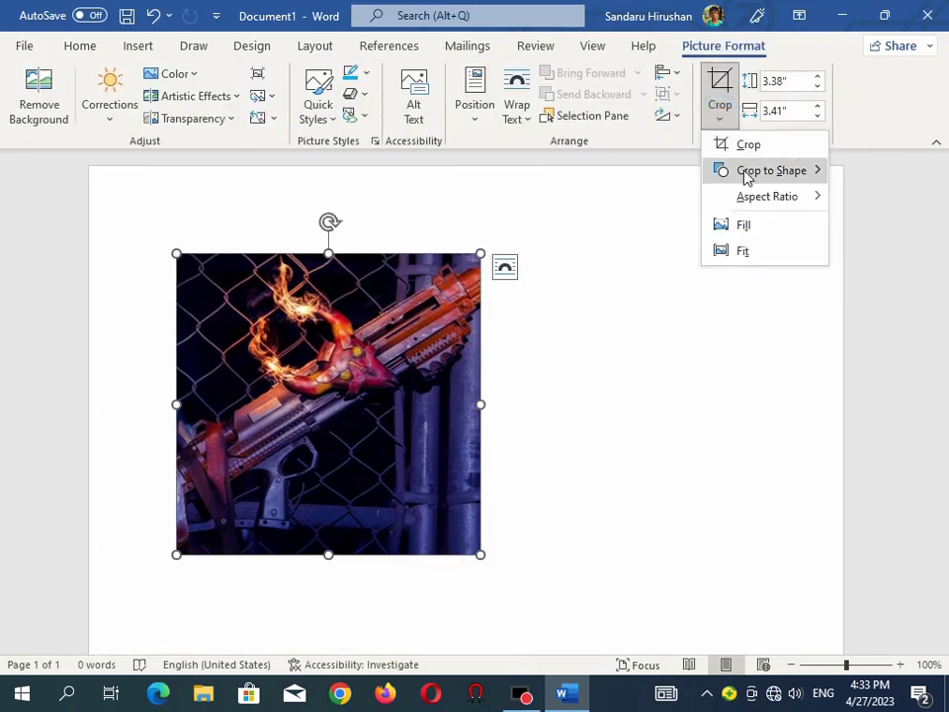
click(757, 254)
drag(477, 396, 400, 403)
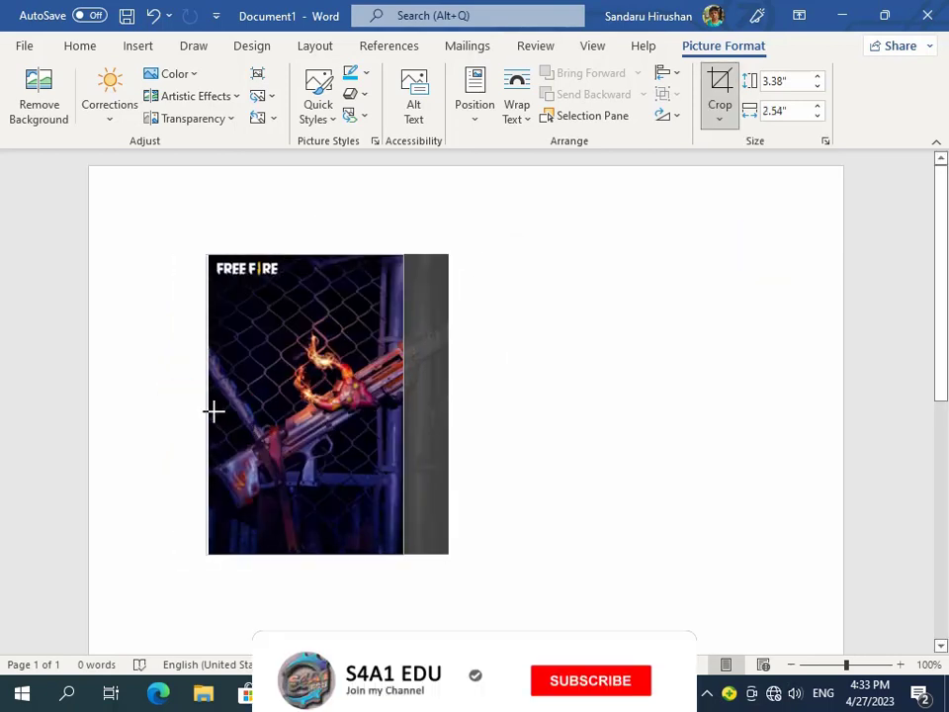
drag(181, 405, 213, 410)
click(678, 270)
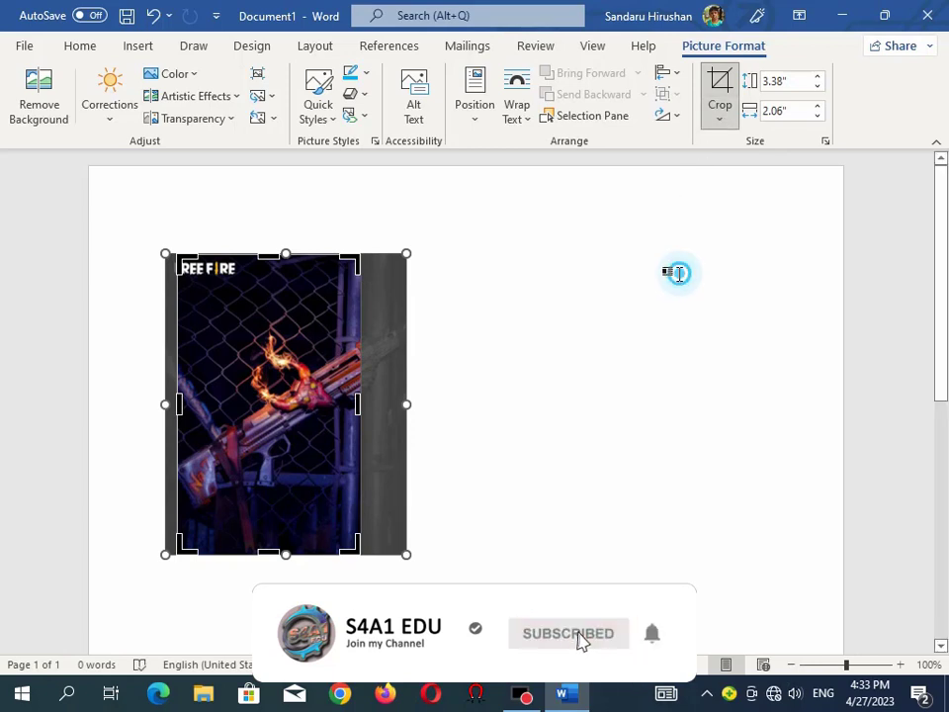
click(172, 17)
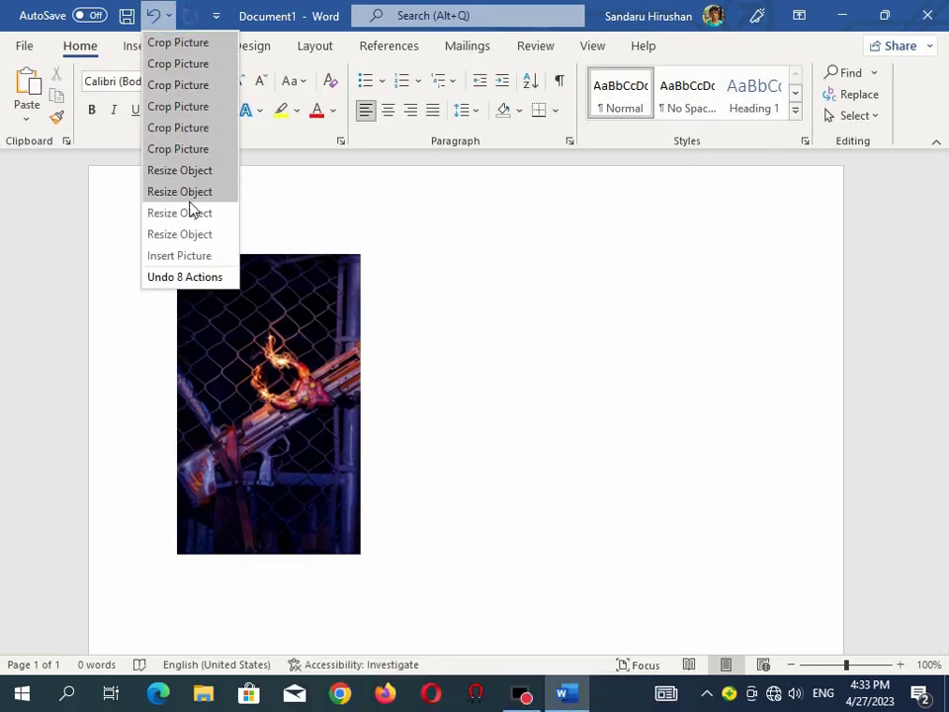
Undo 6 crop actions to restore the full 4.32" by 4.75" picture with its logo
click(205, 152)
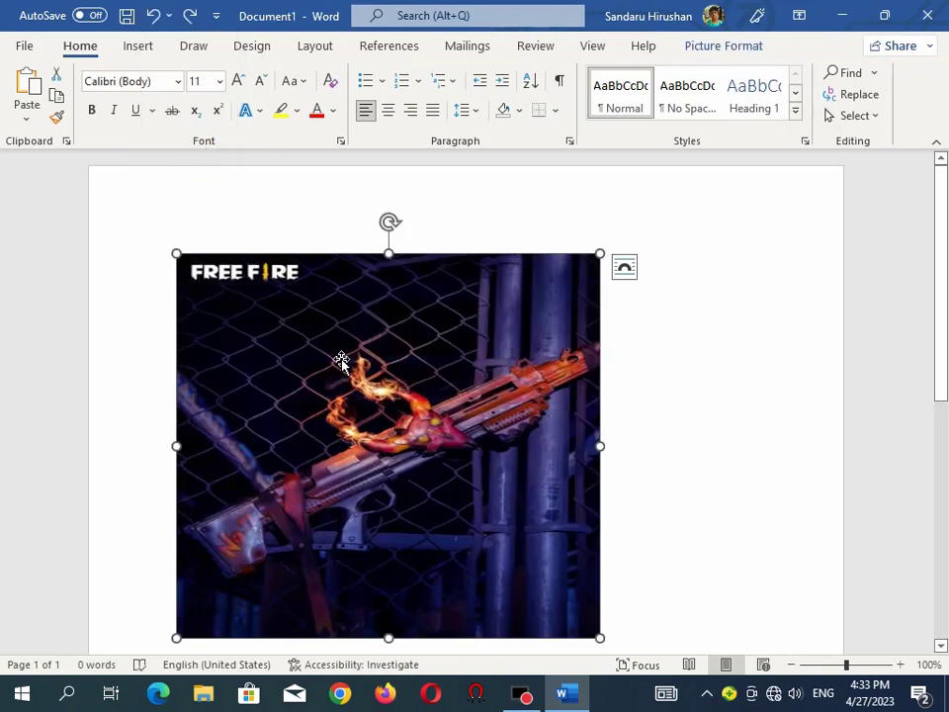
drag(380, 413, 410, 364)
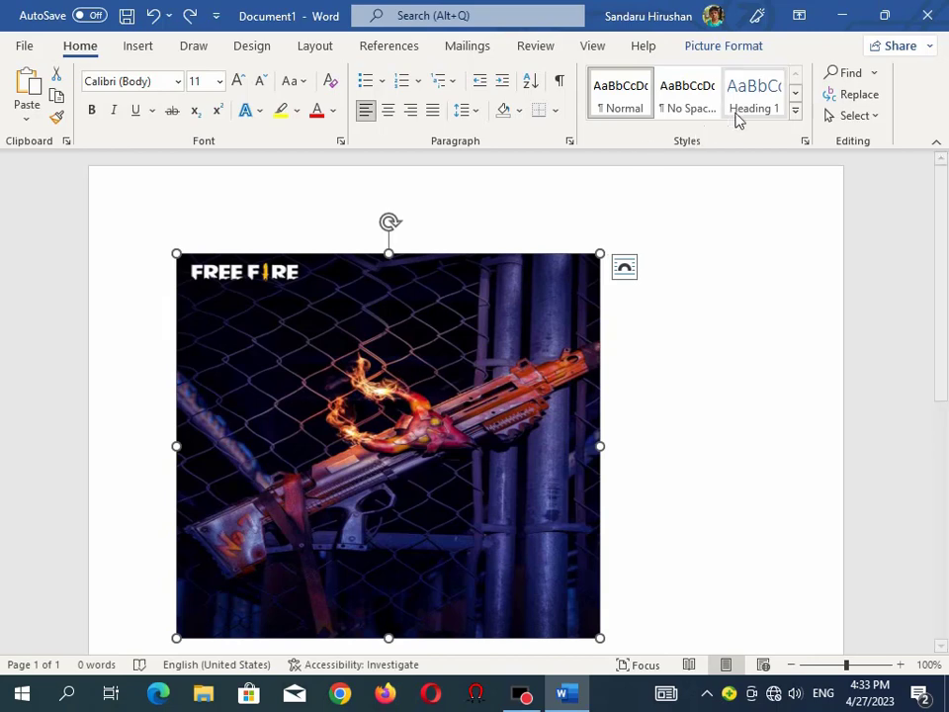
click(724, 47)
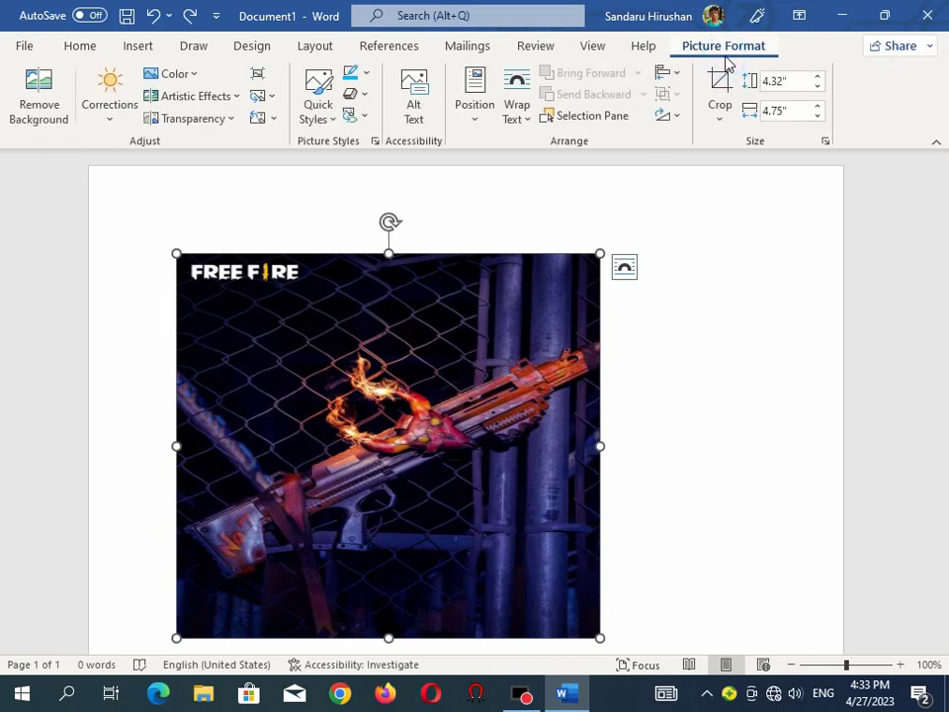